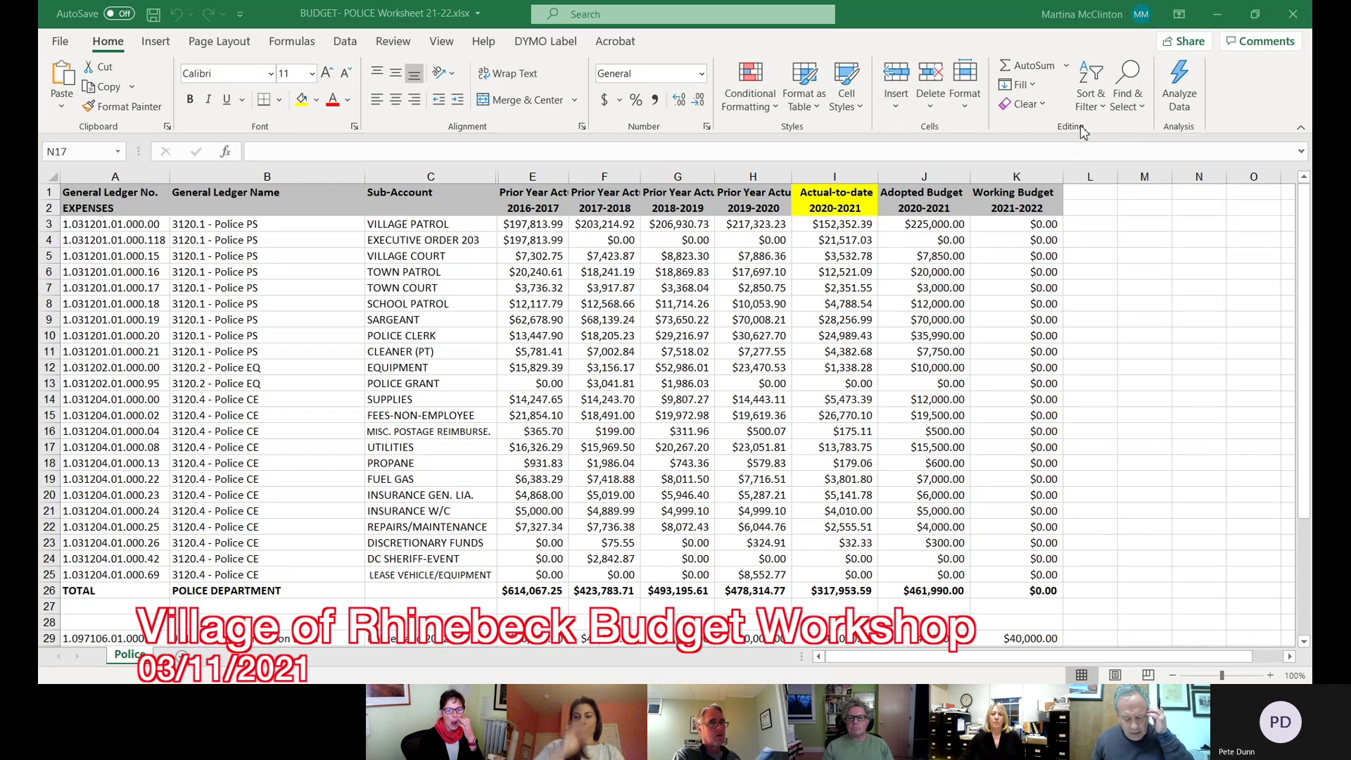
# Step: Set the Village Patrol working budget for 2021-2022 to 229500
pyautogui.click(1199, 447)
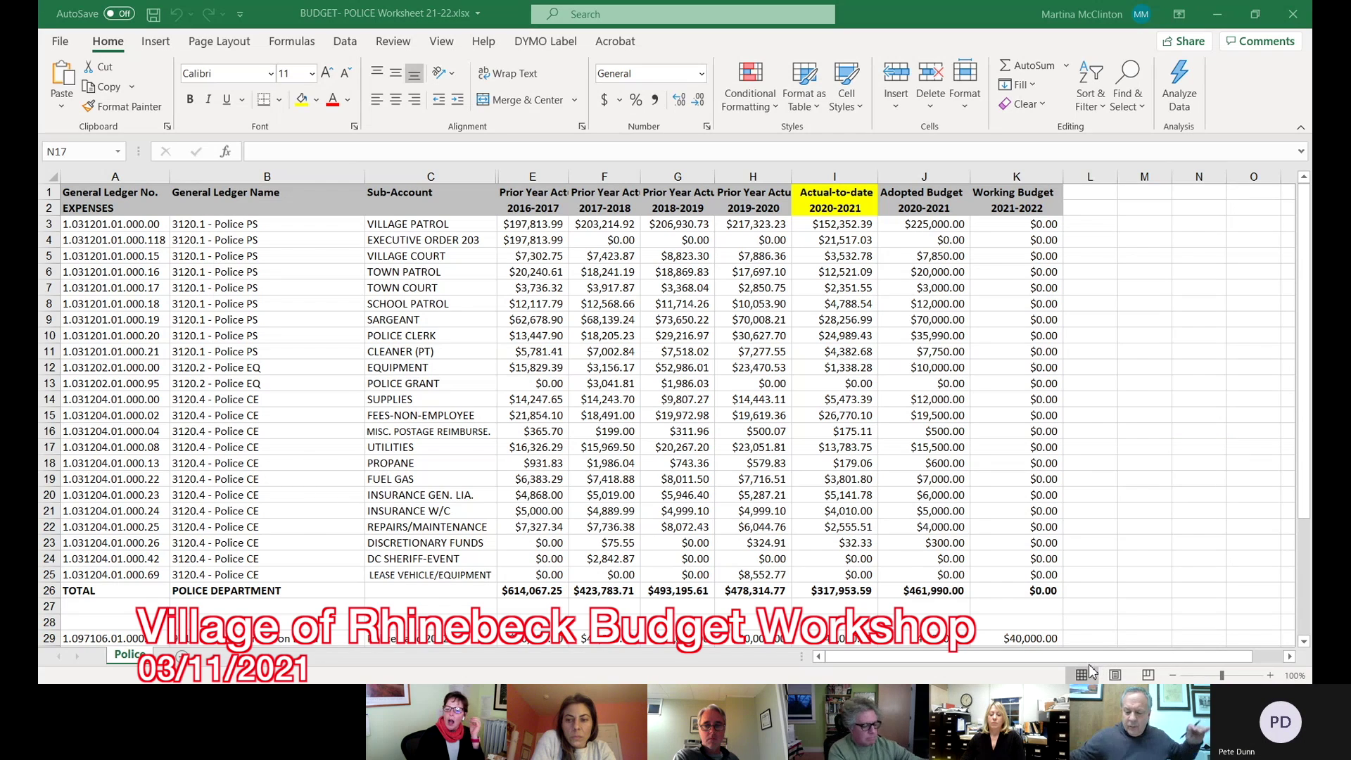
pyautogui.click(1041, 223)
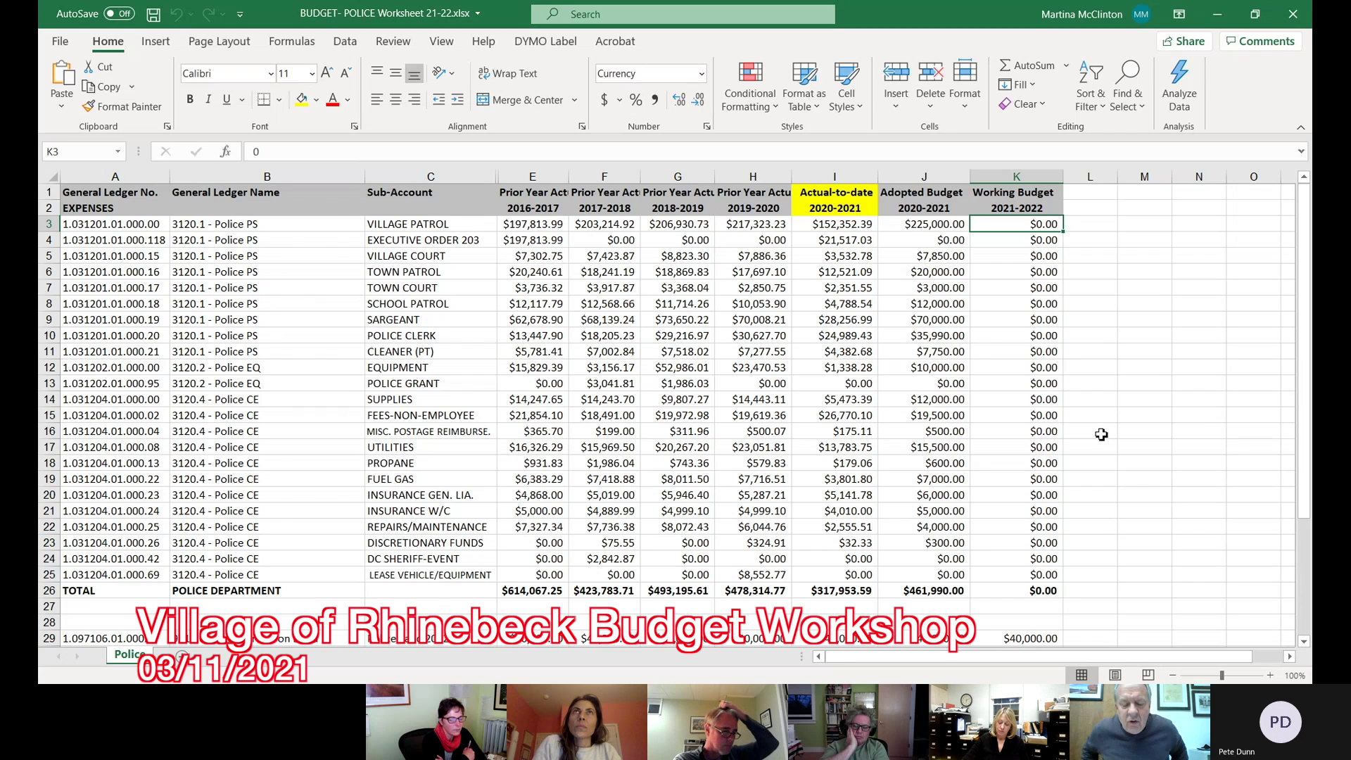
pyautogui.write('229500')
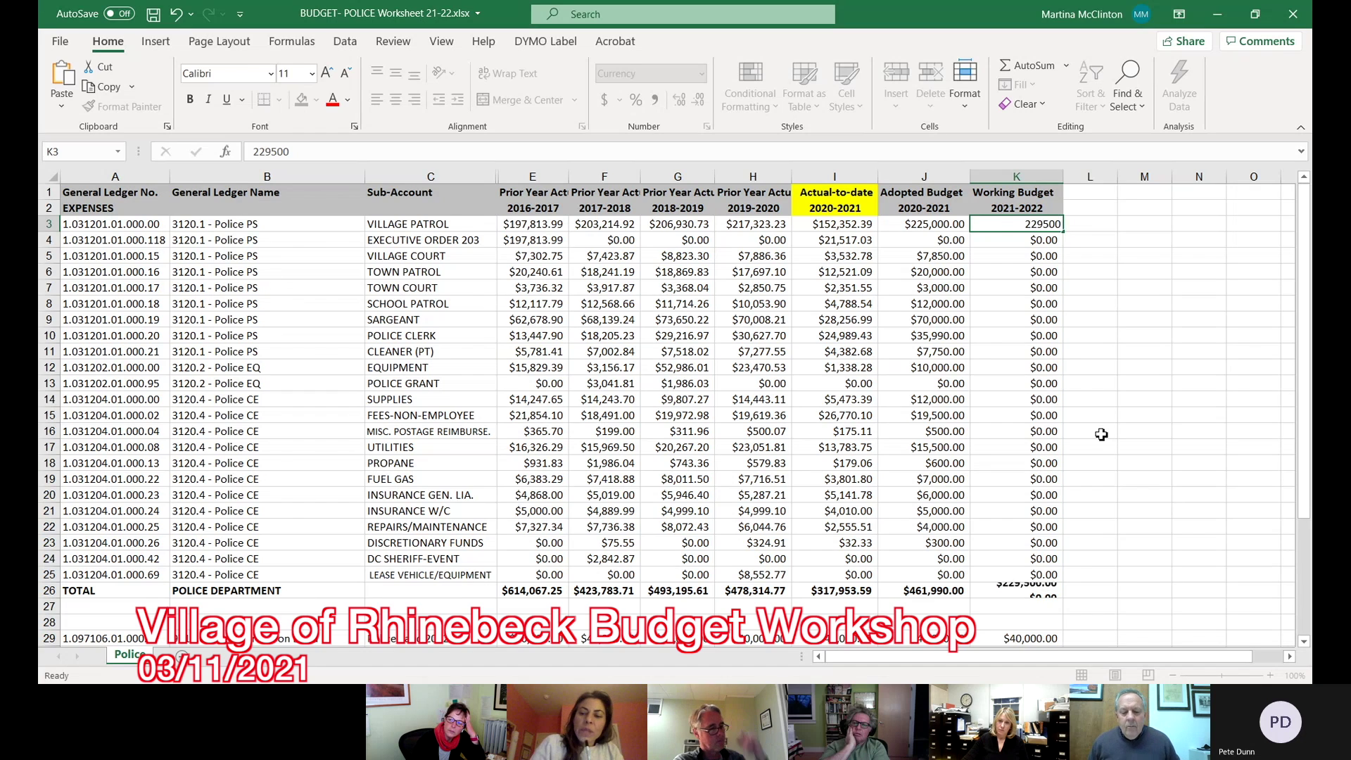
pyautogui.press('Return')
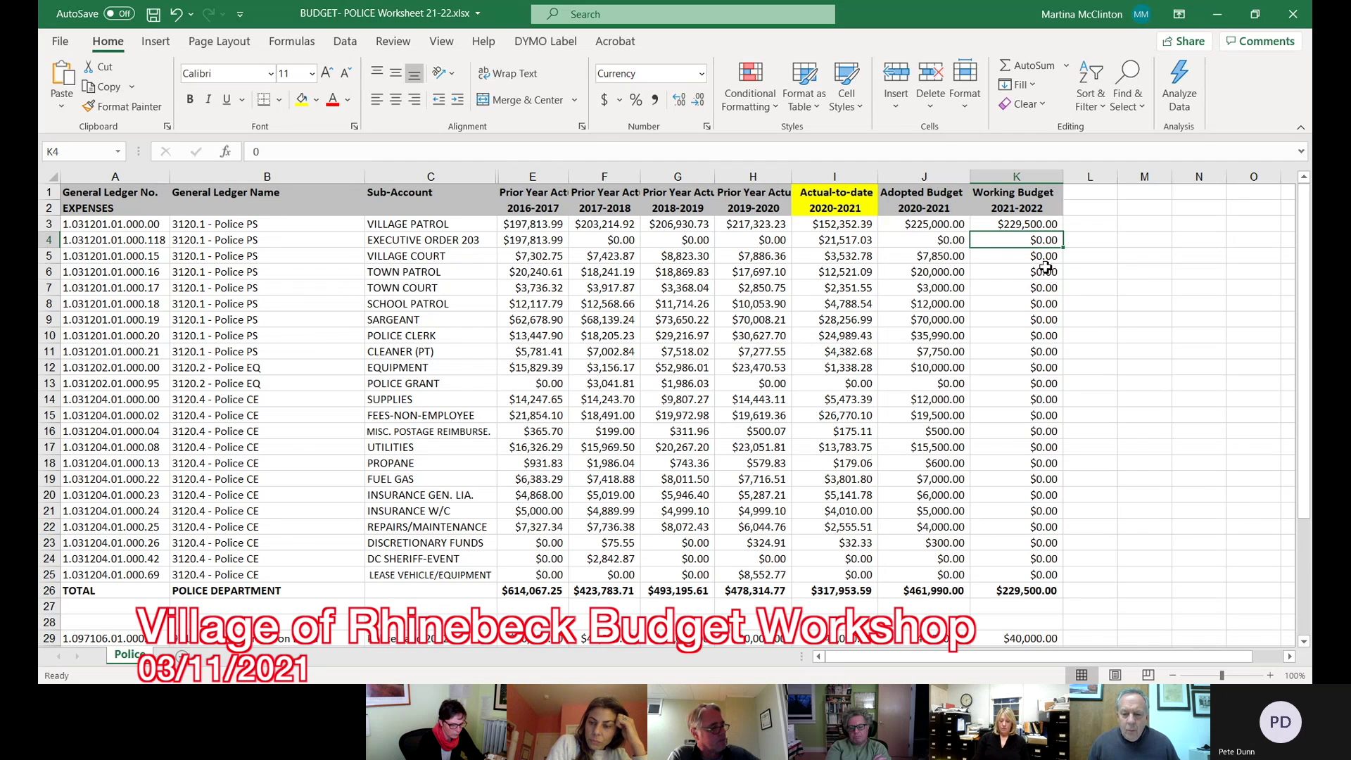
pyautogui.press('Down')
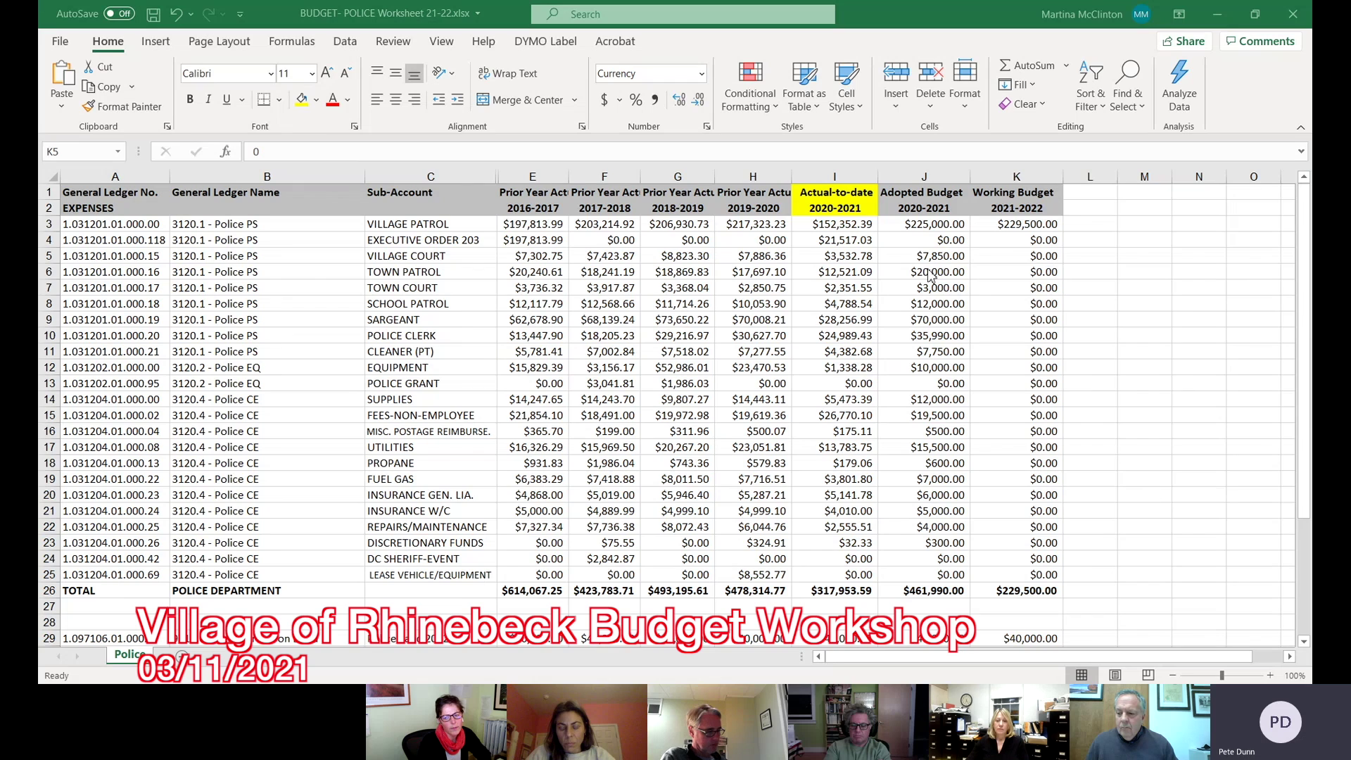
pyautogui.click(1021, 255)
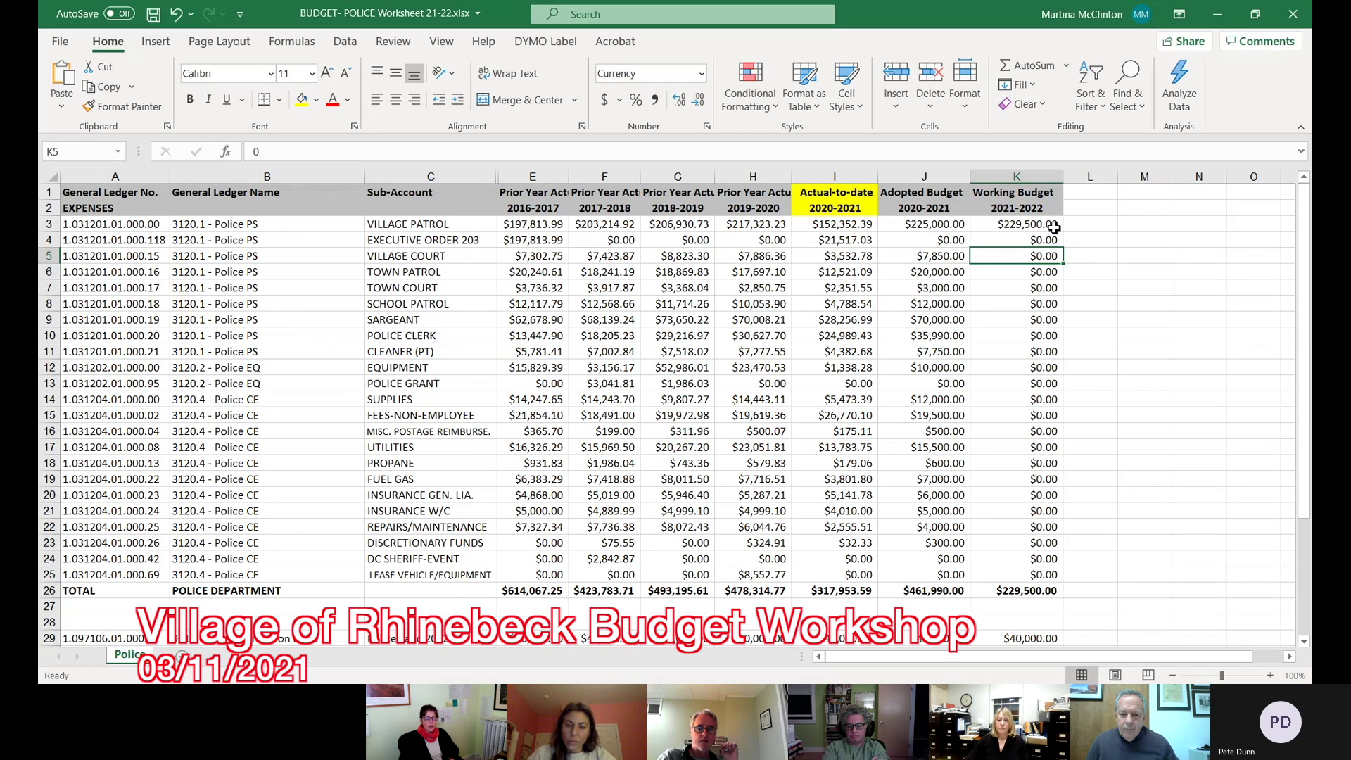
pyautogui.click(1092, 224)
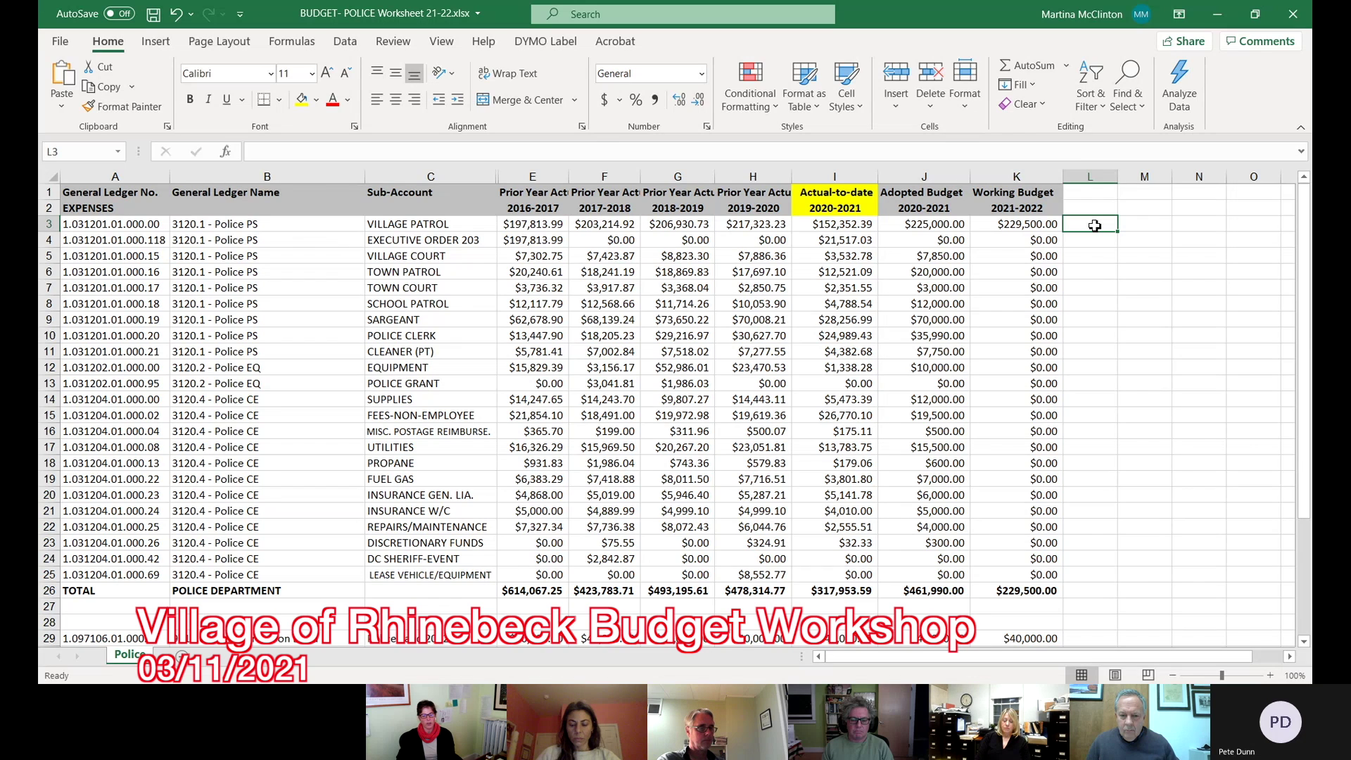
# Step: Change the Village Patrol working budget for 2021-2022 to 239500
pyautogui.click(1020, 227)
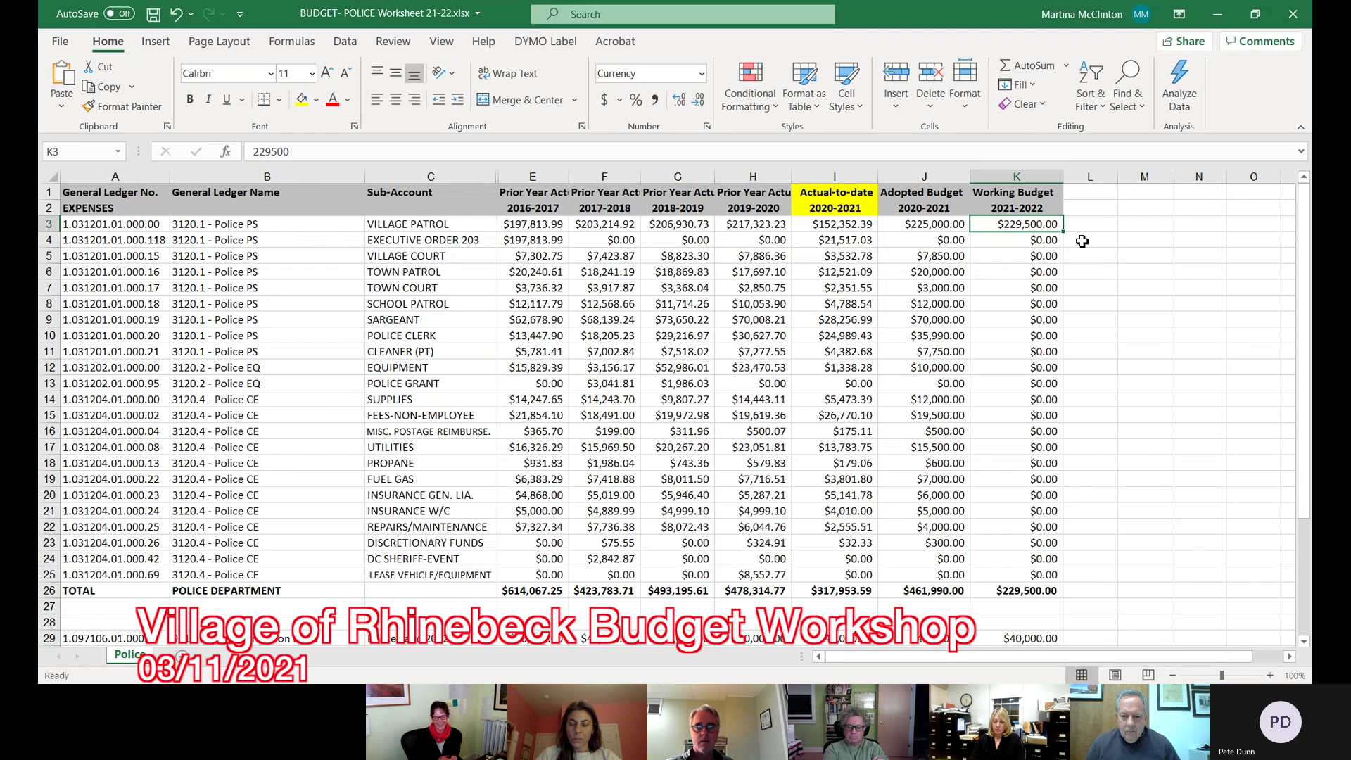
pyautogui.write('239,500')
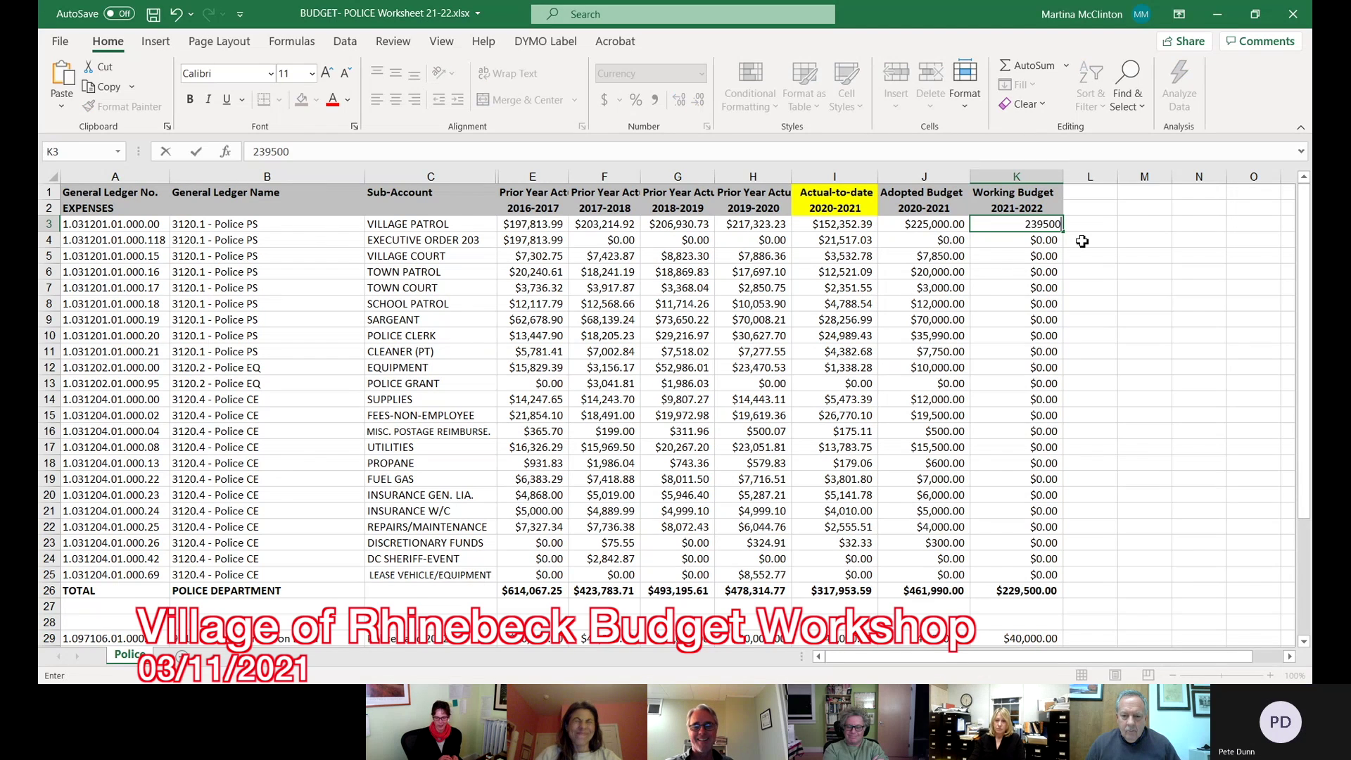
pyautogui.press('Return')
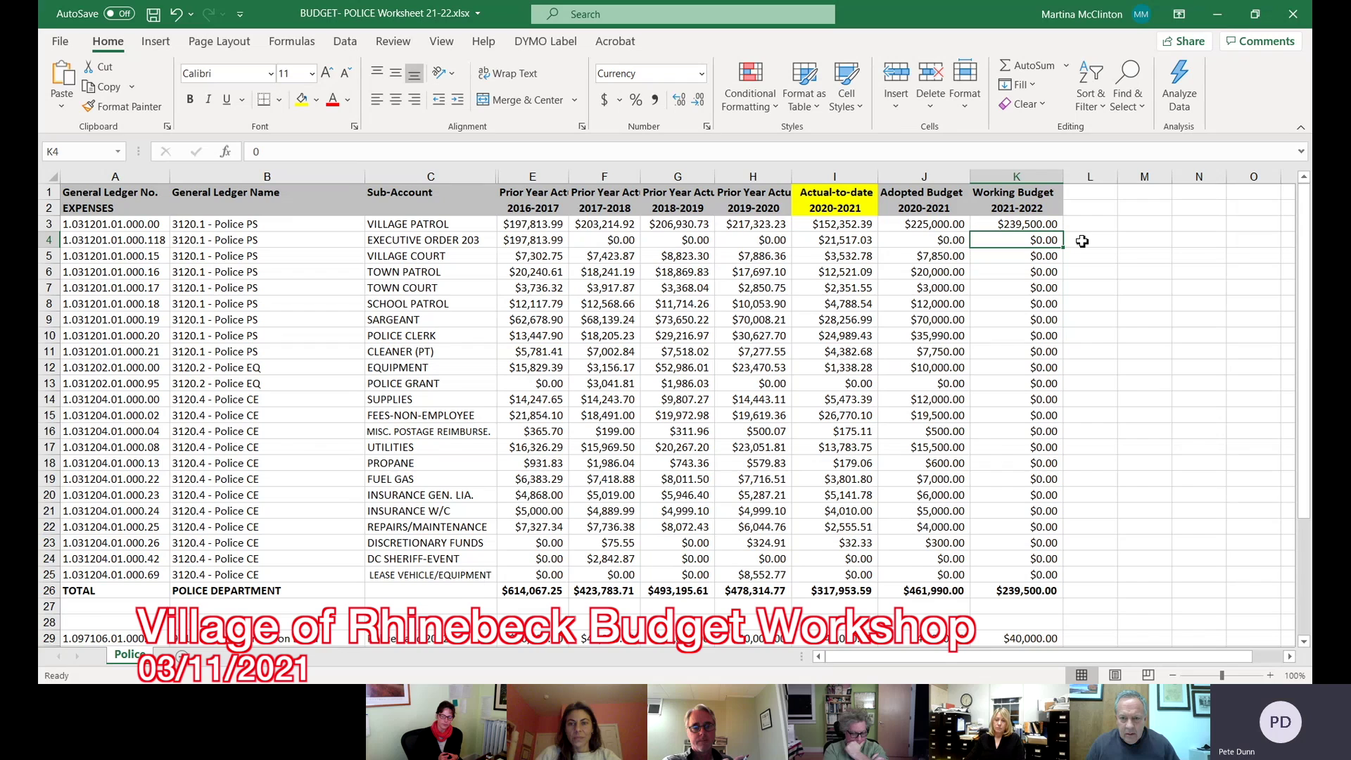
pyautogui.click(1026, 225)
pyautogui.click(1031, 241)
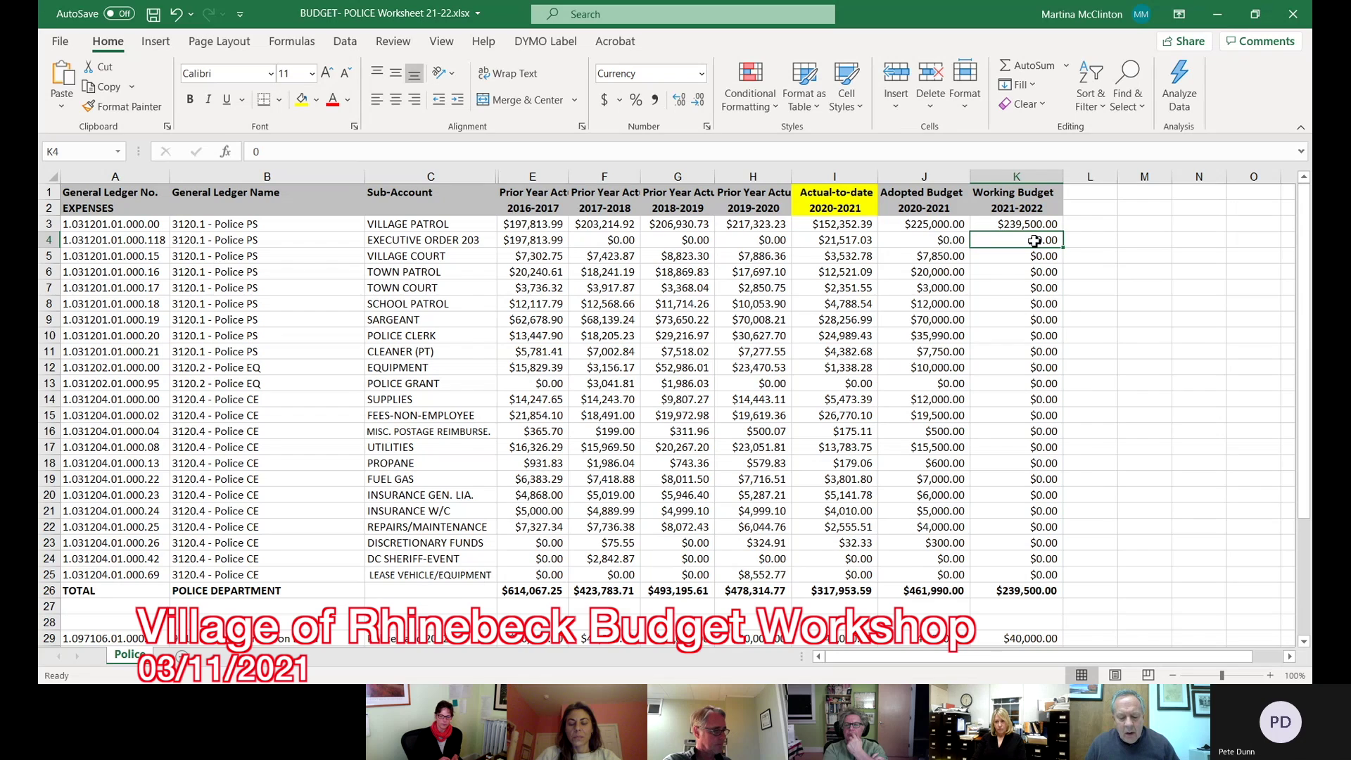
# Step: Set the Village Patrol working budget for 2021-2022 to 239580
pyautogui.click(1032, 225)
pyautogui.write('239580')
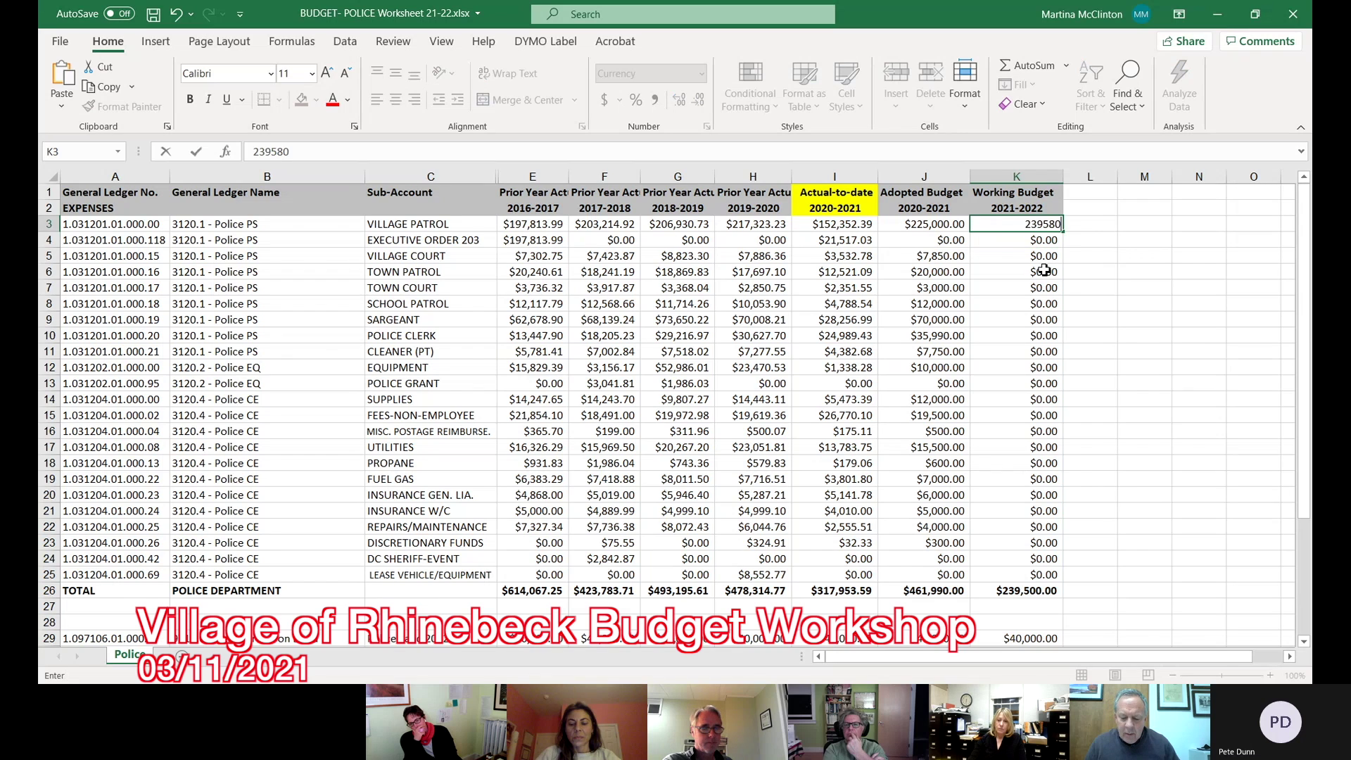
pyautogui.press('Return')
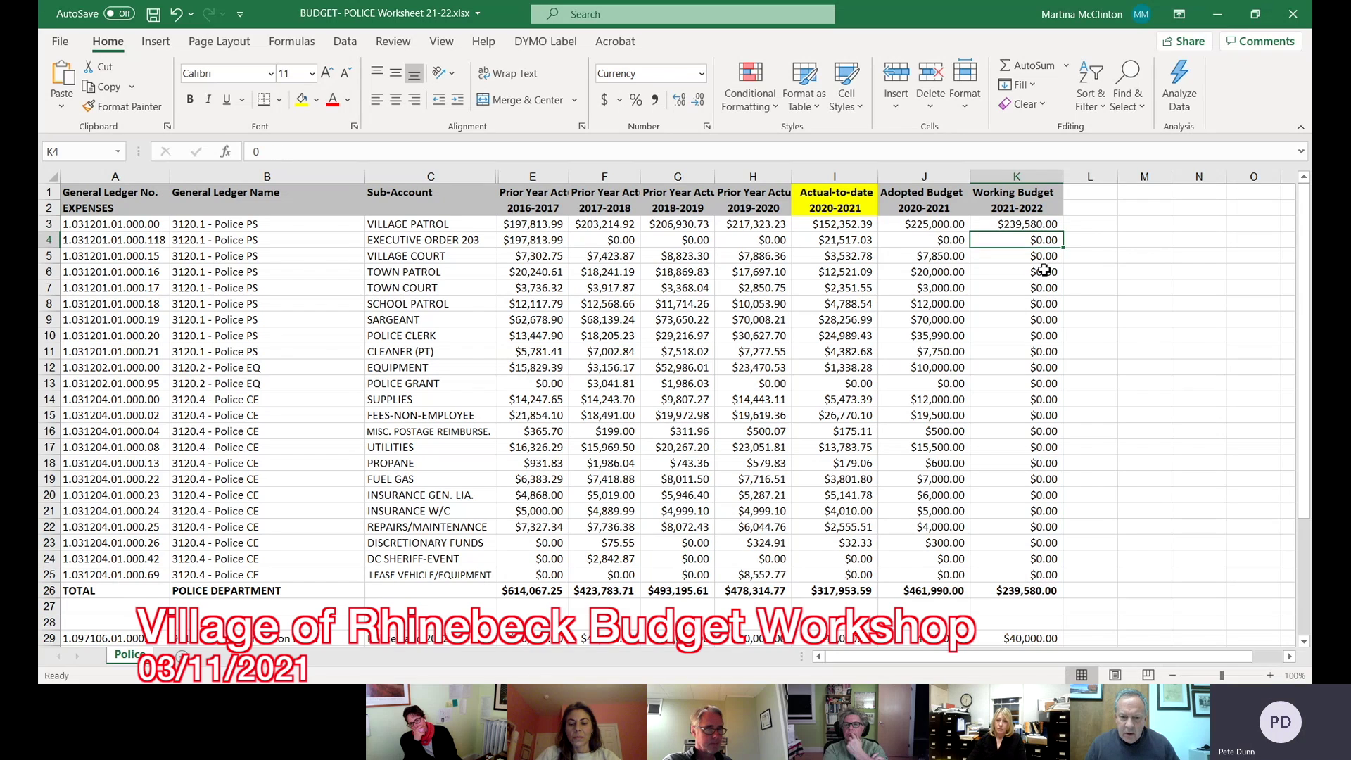
# Step: Clear the Village Court amount in the 2021-2022 working budget
pyautogui.click(1048, 258)
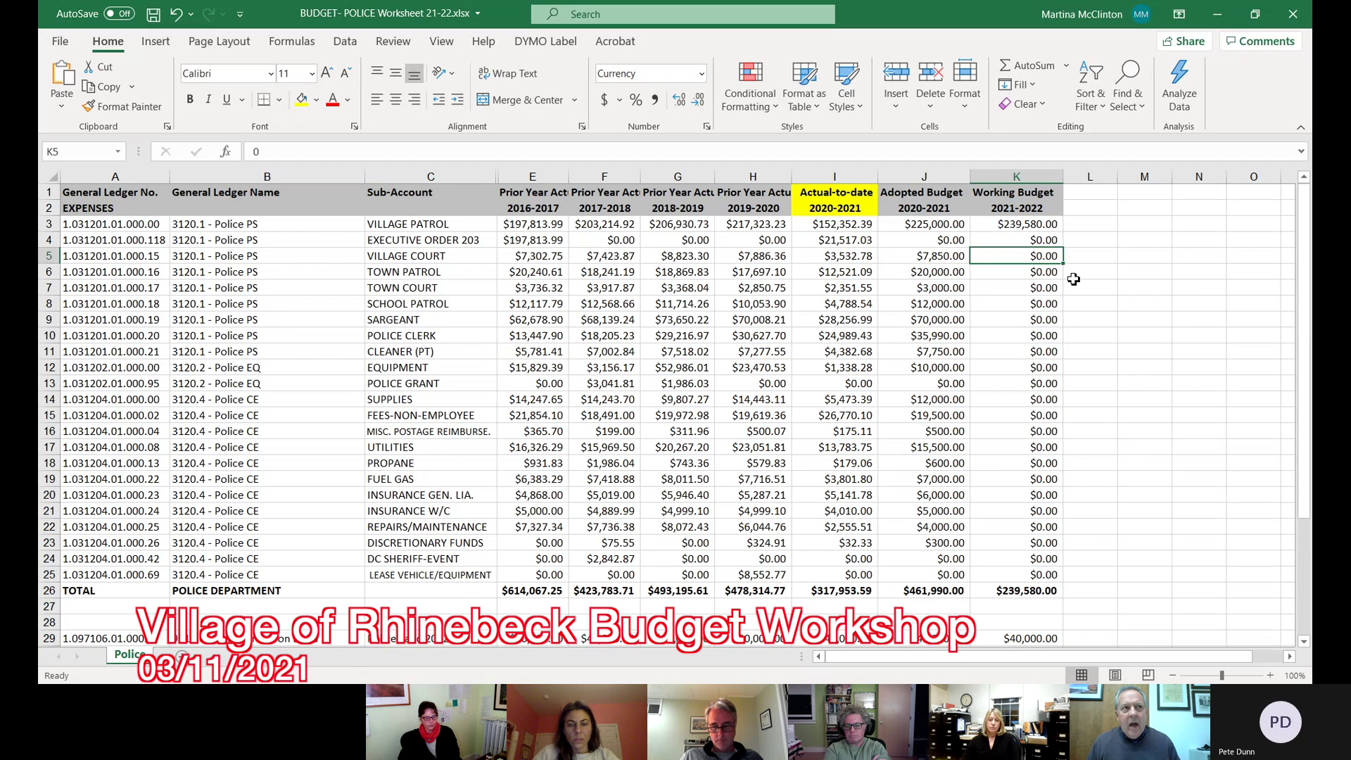
pyautogui.click(1042, 272)
pyautogui.click(1040, 258)
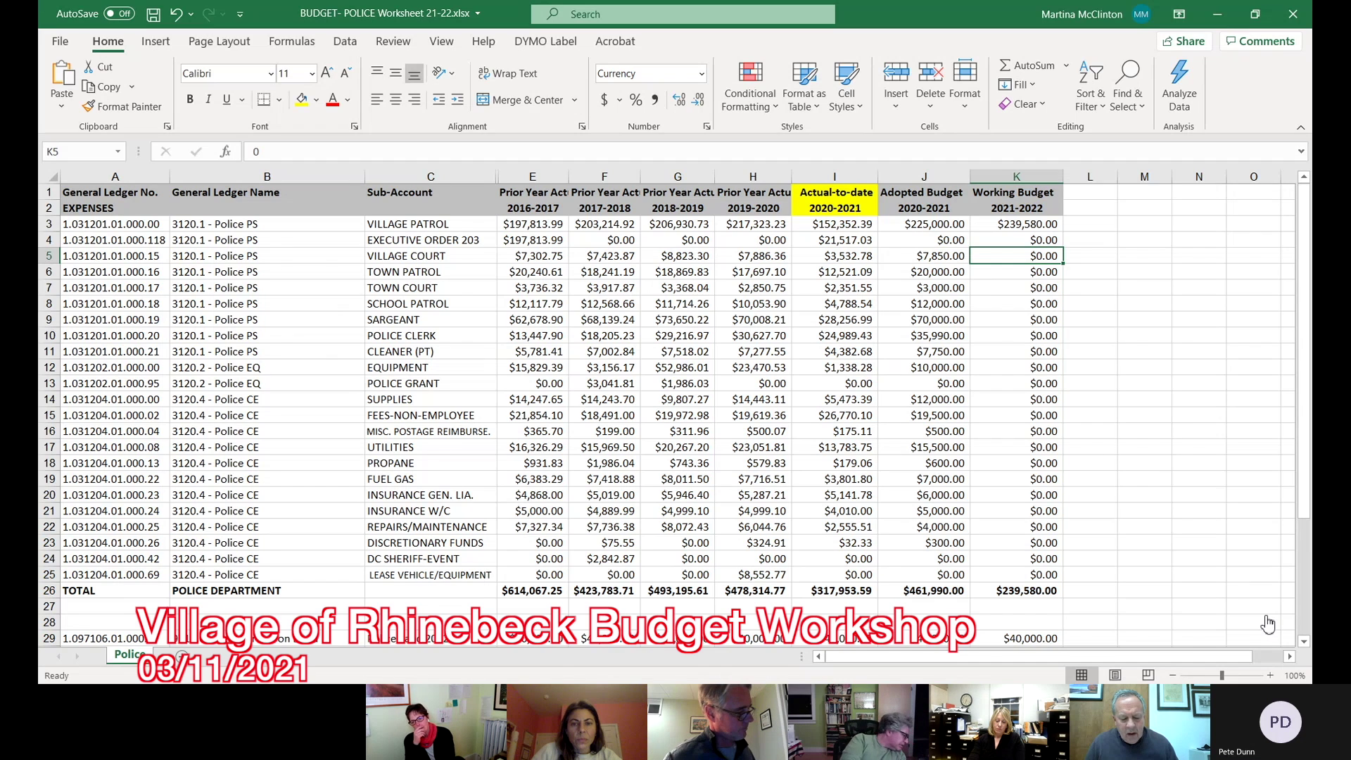
pyautogui.write('7')
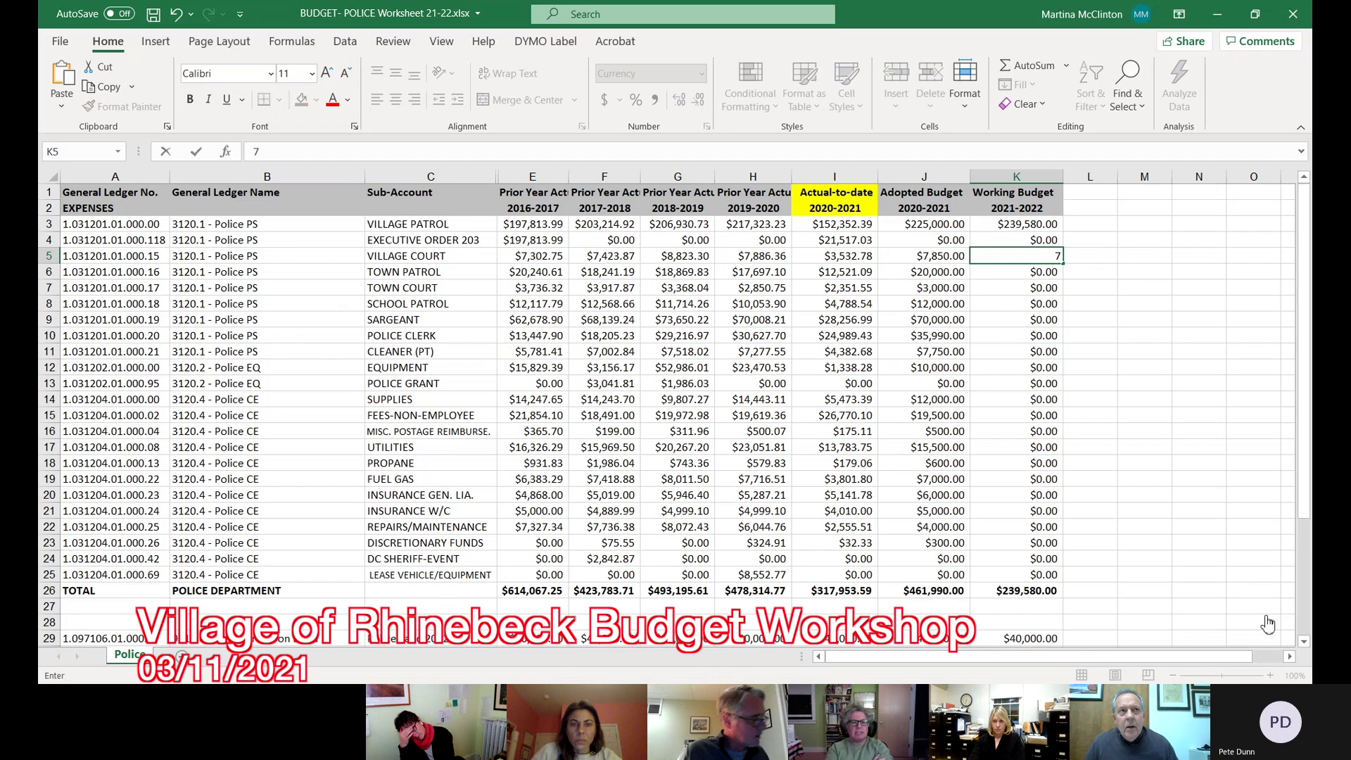
pyautogui.press('BackSpace')
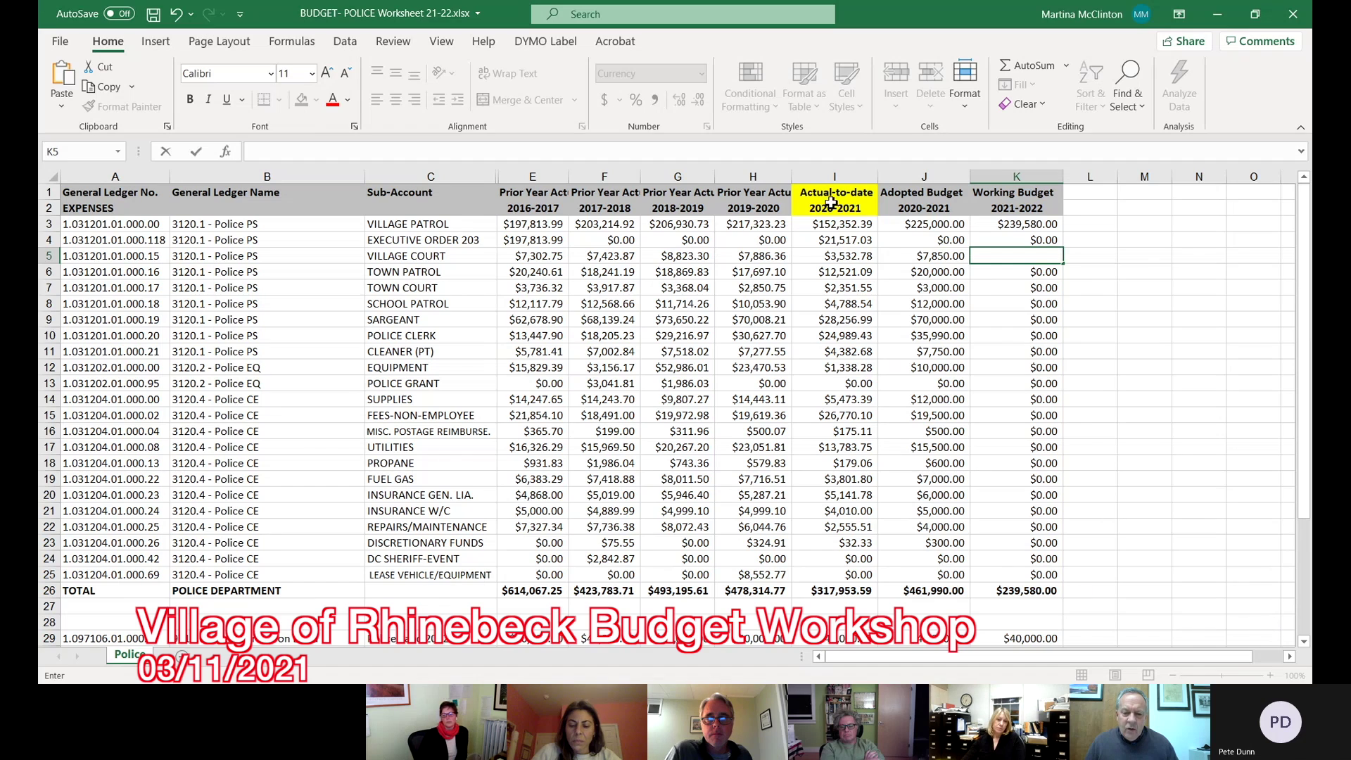
pyautogui.click(841, 242)
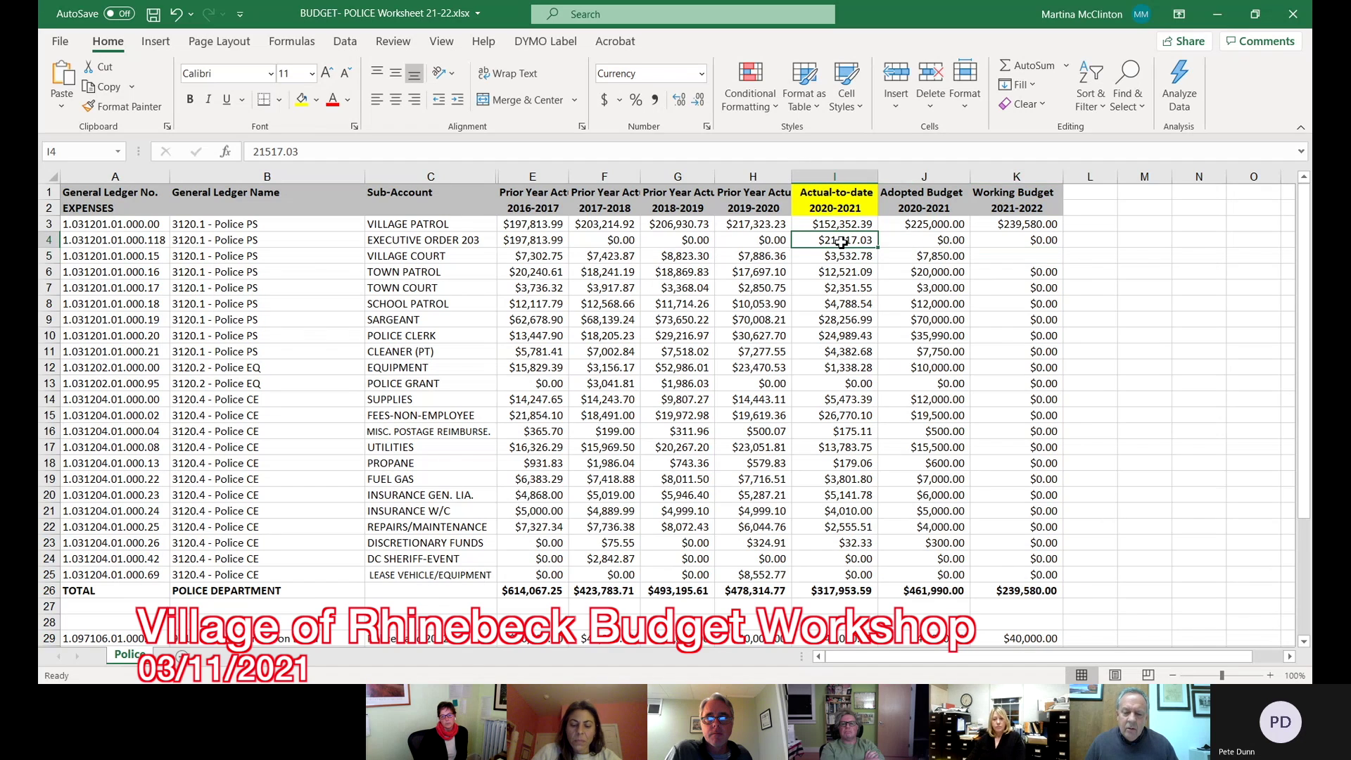
pyautogui.click(1030, 261)
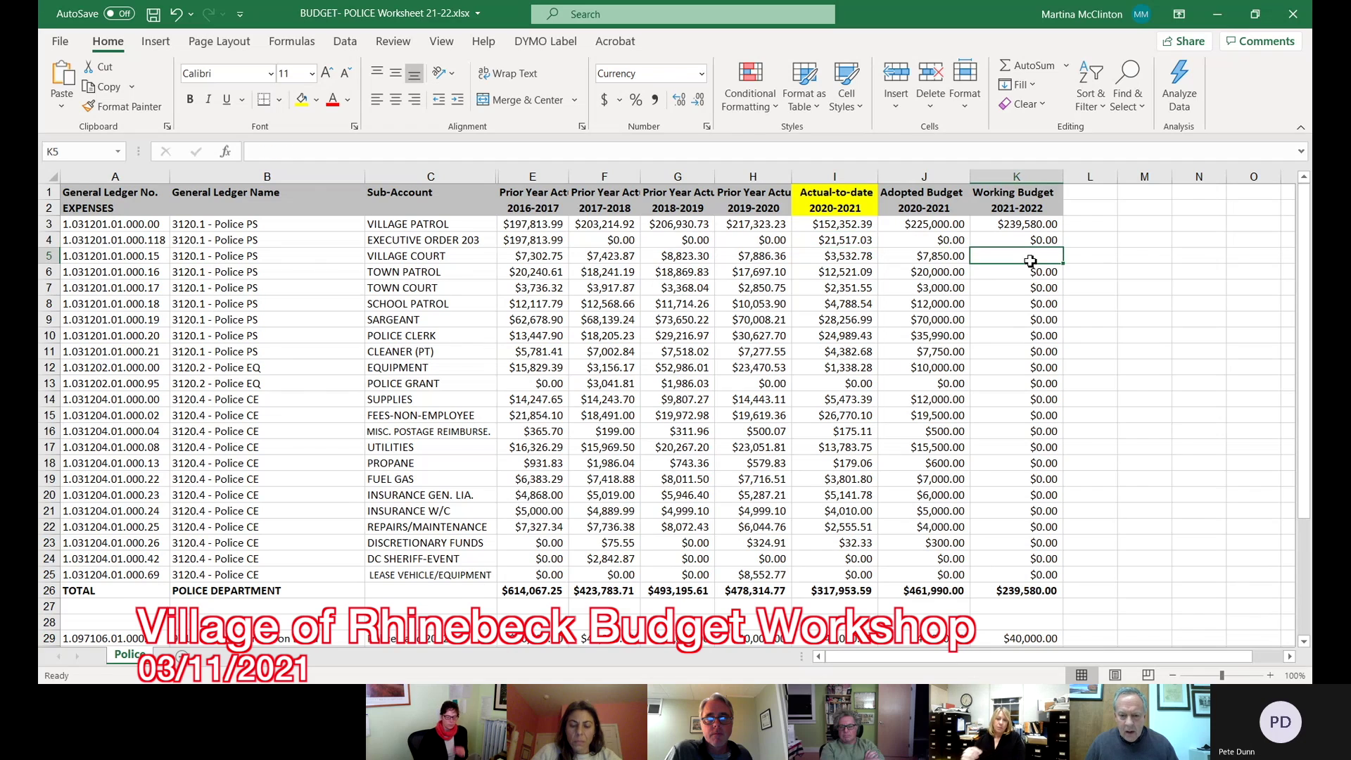
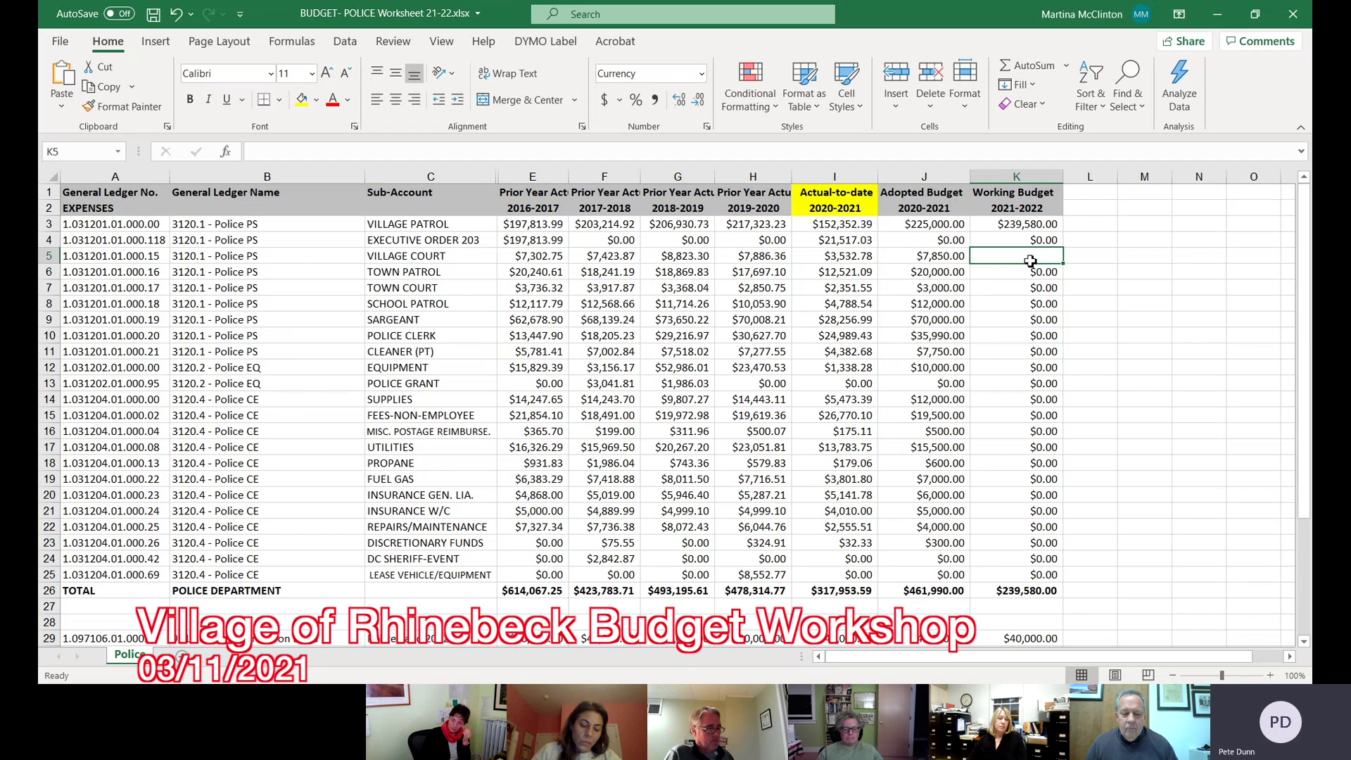
# Step: Set the 2016-2017 prior year actual for Executive Order 203 to 0
pyautogui.click(542, 243)
pyautogui.write('0')
pyautogui.press('Return')
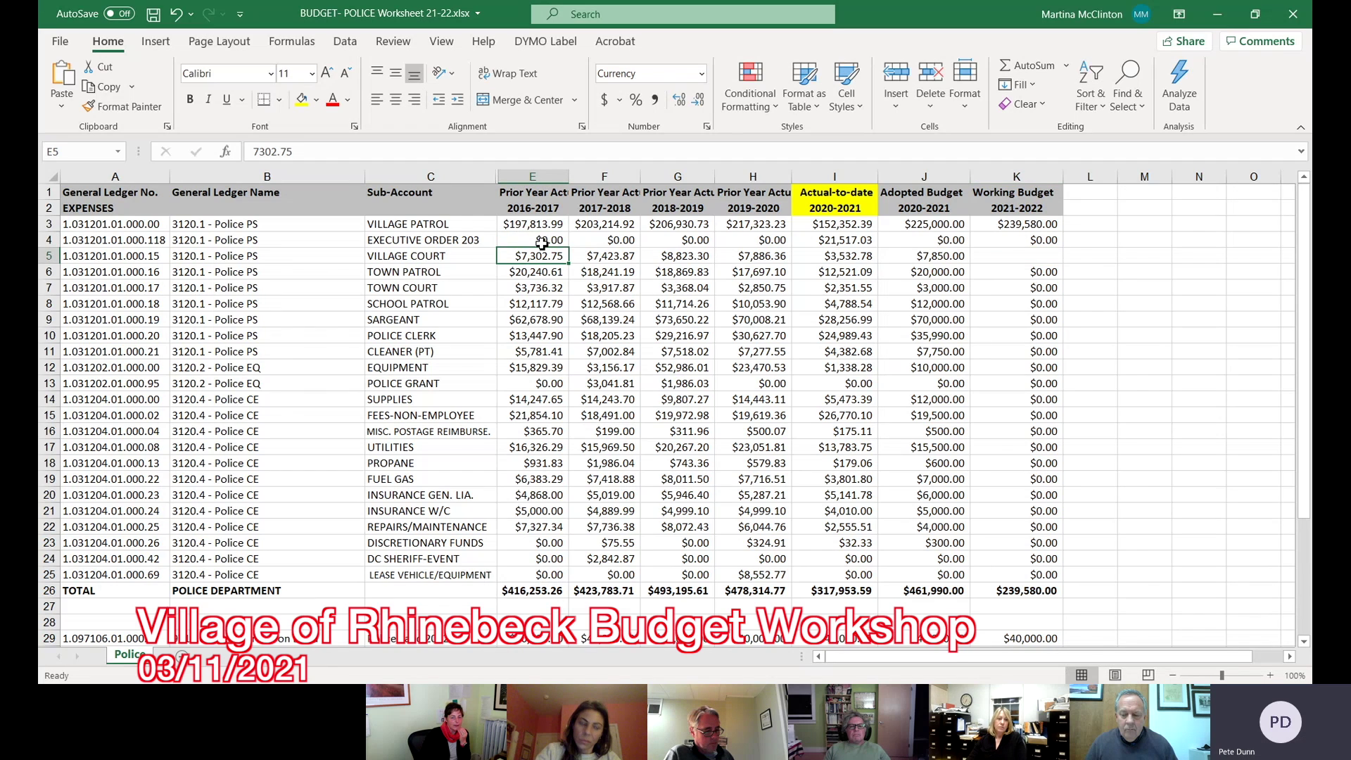
# Step: Set the Village Court working budget for 2021-2022 to 7850
pyautogui.click(1019, 245)
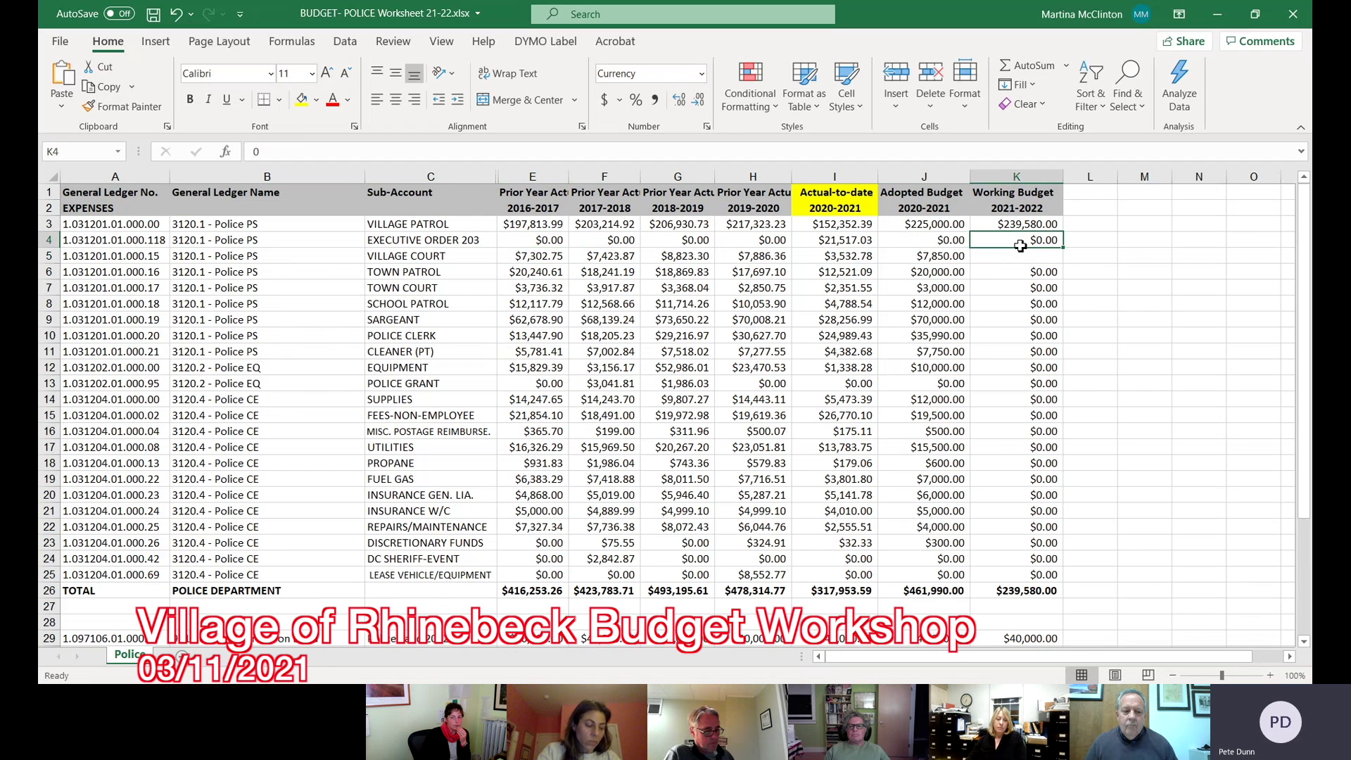
pyautogui.click(1039, 254)
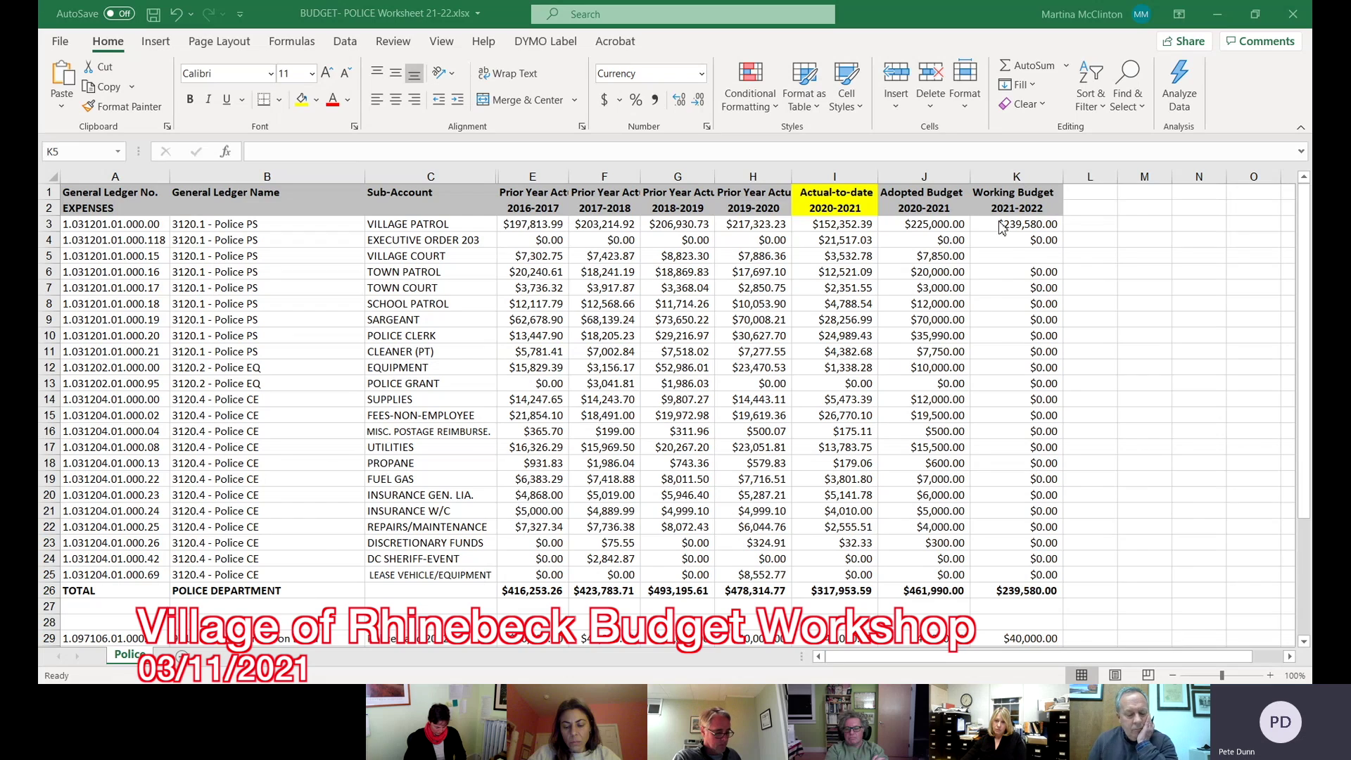
pyautogui.click(1011, 259)
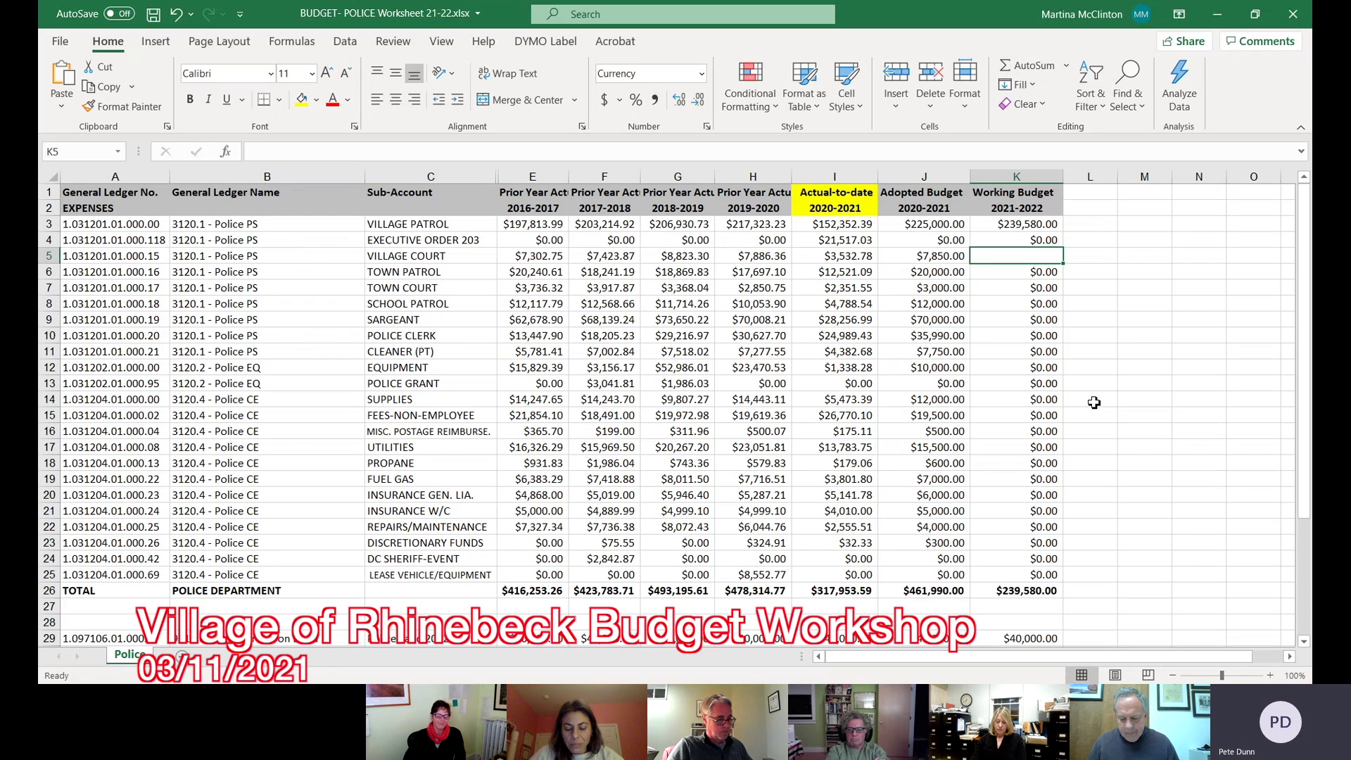
pyautogui.write('7850')
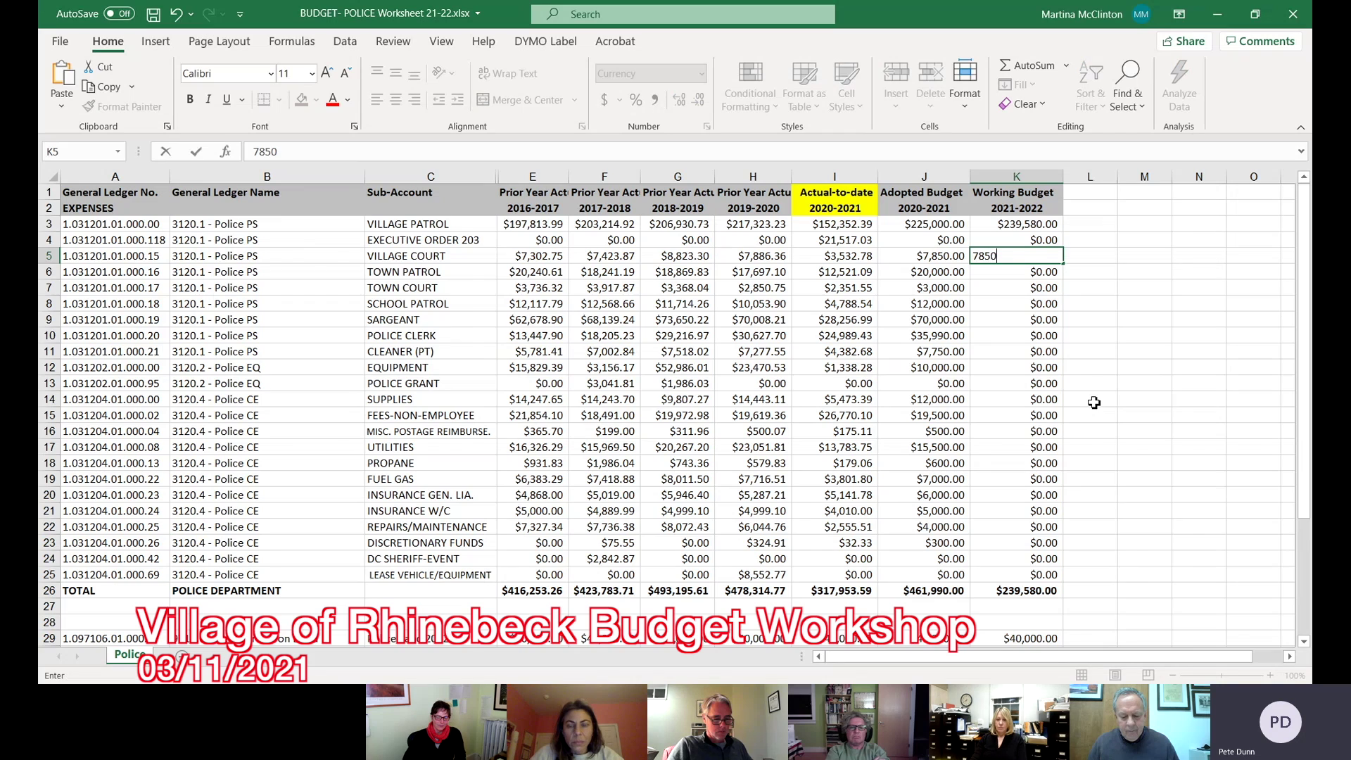
pyautogui.press('Return')
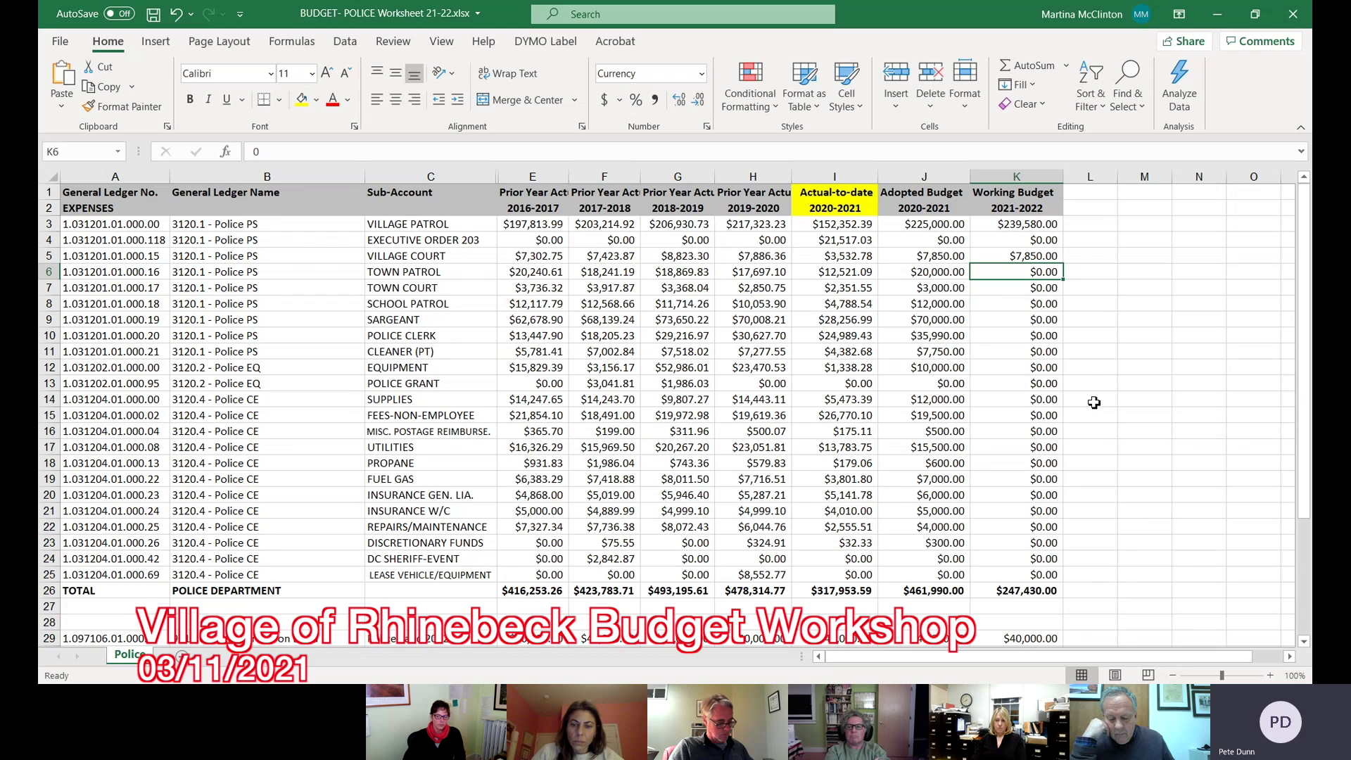
# Step: Enter the 2021-2022 working budget amounts of 20000 for Town Patrol and 3000 for Town Court
pyautogui.write('20000')
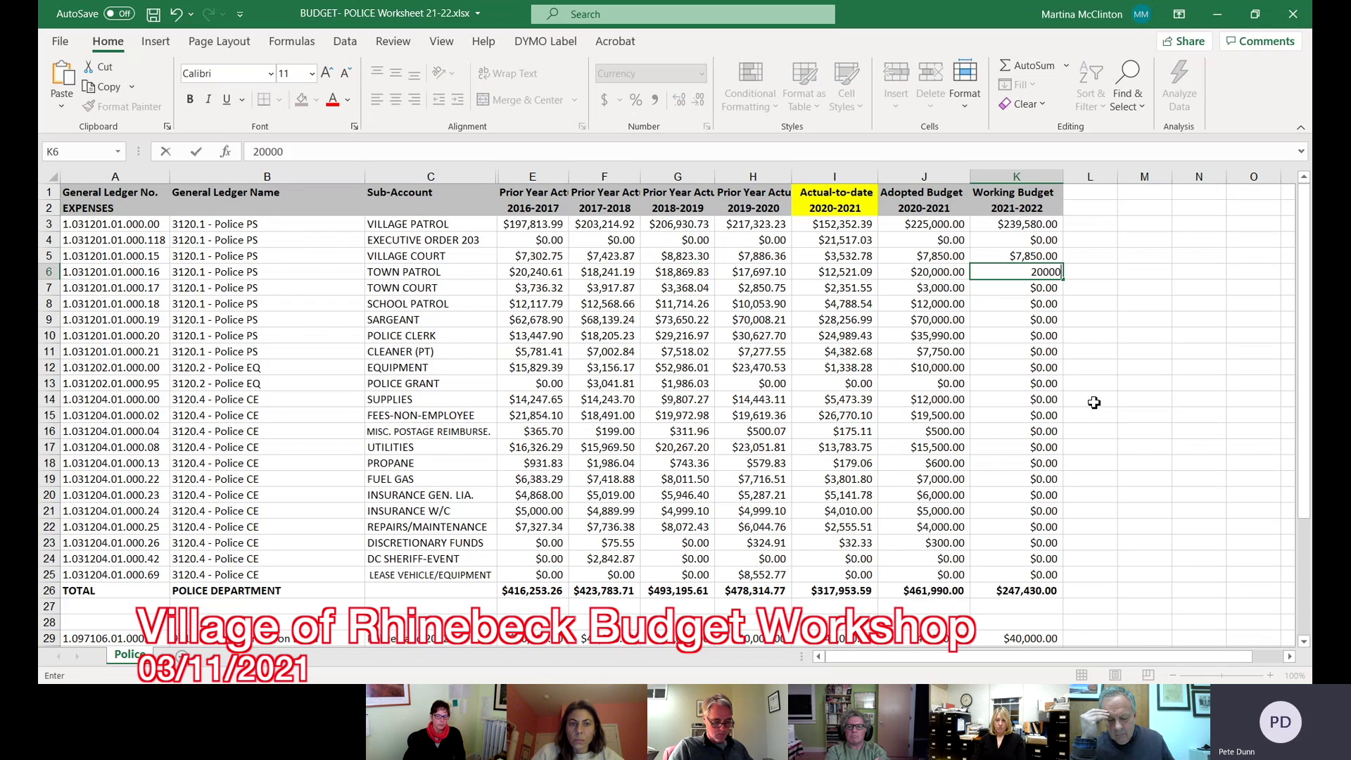
pyautogui.press('Return')
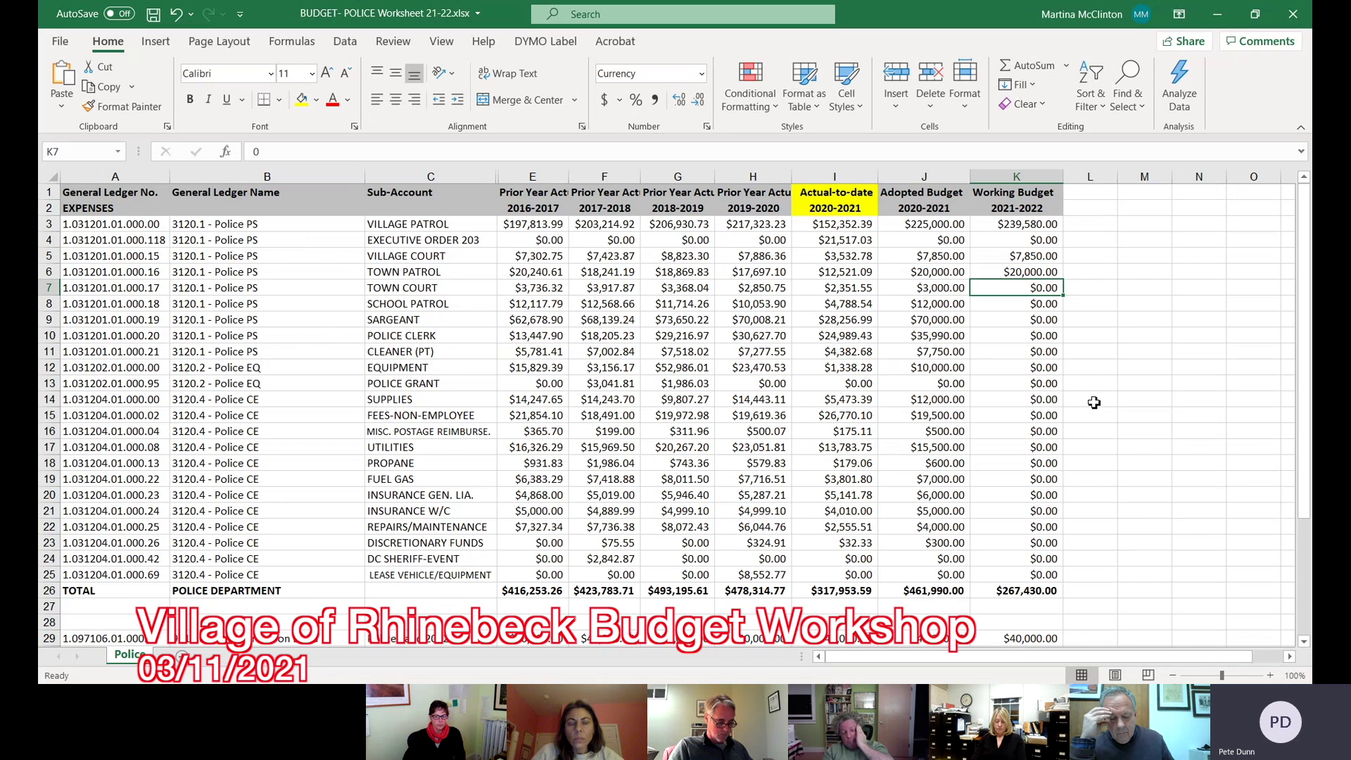
pyautogui.write('3')
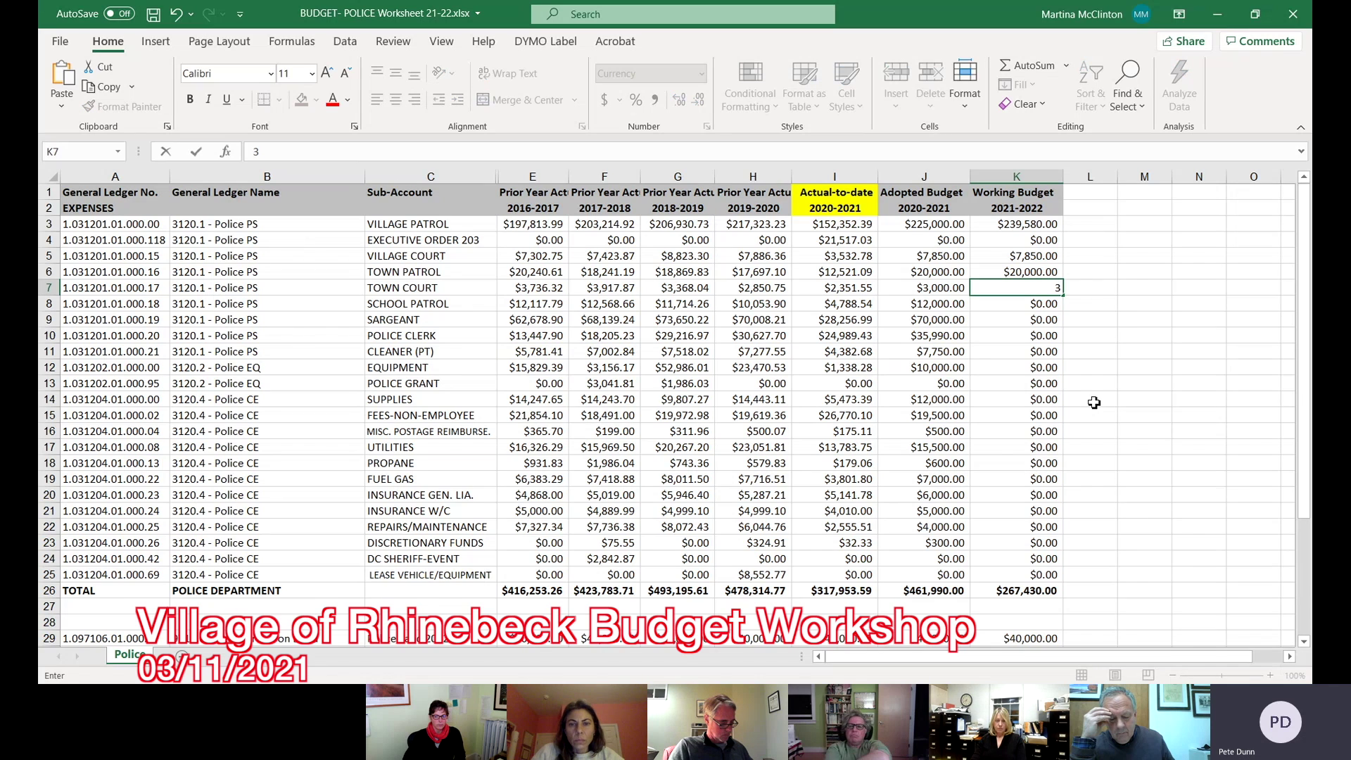
pyautogui.write('000')
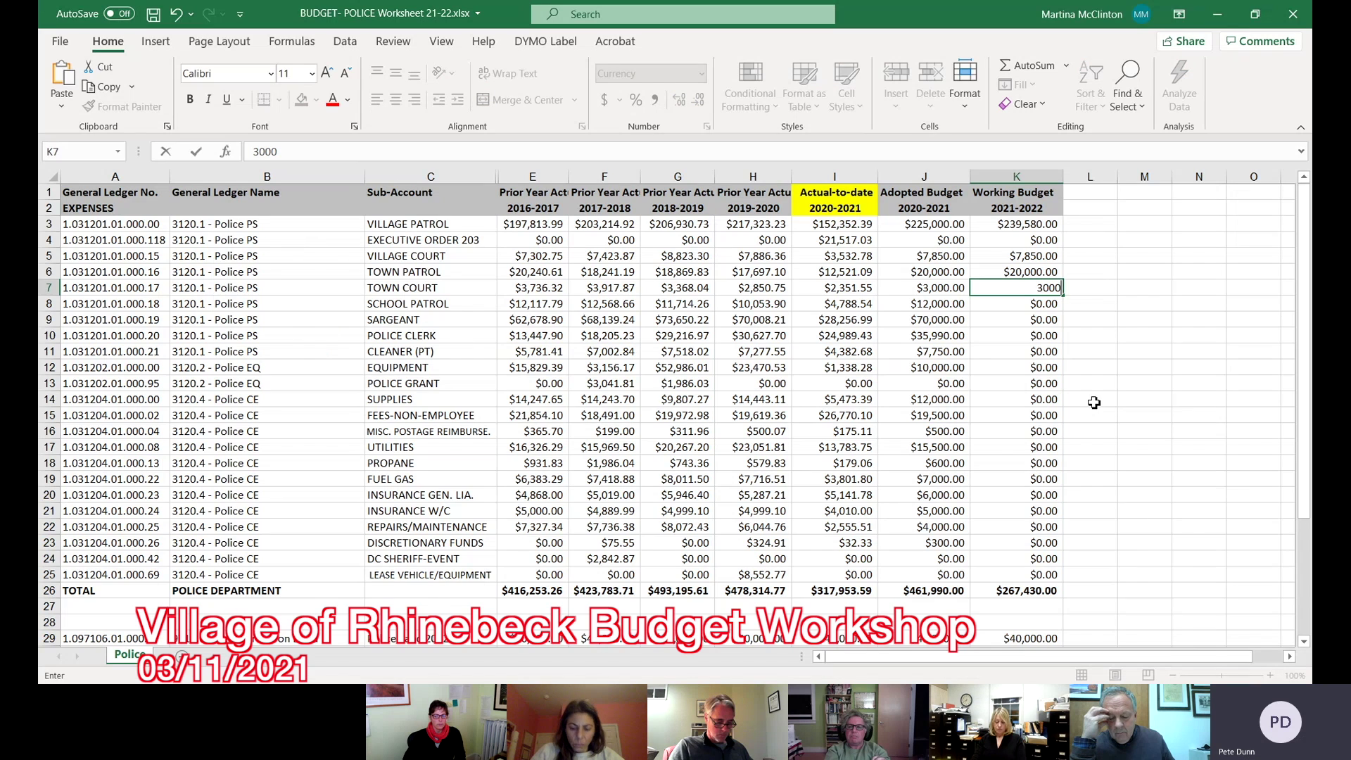
pyautogui.press('Return')
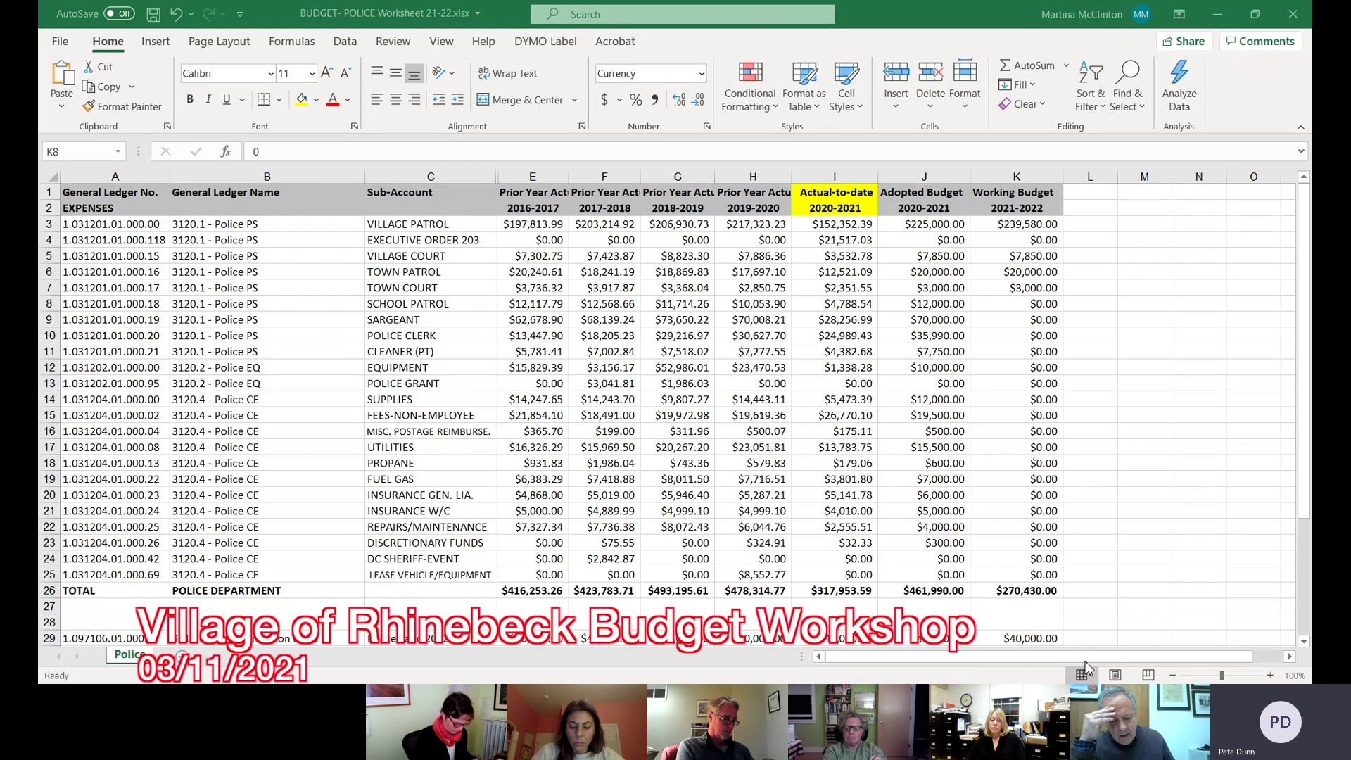
# Step: Enter the 2021-2022 working budget amounts of 12000 for School Patrol and 70000 for Sargeant
pyautogui.click(1043, 301)
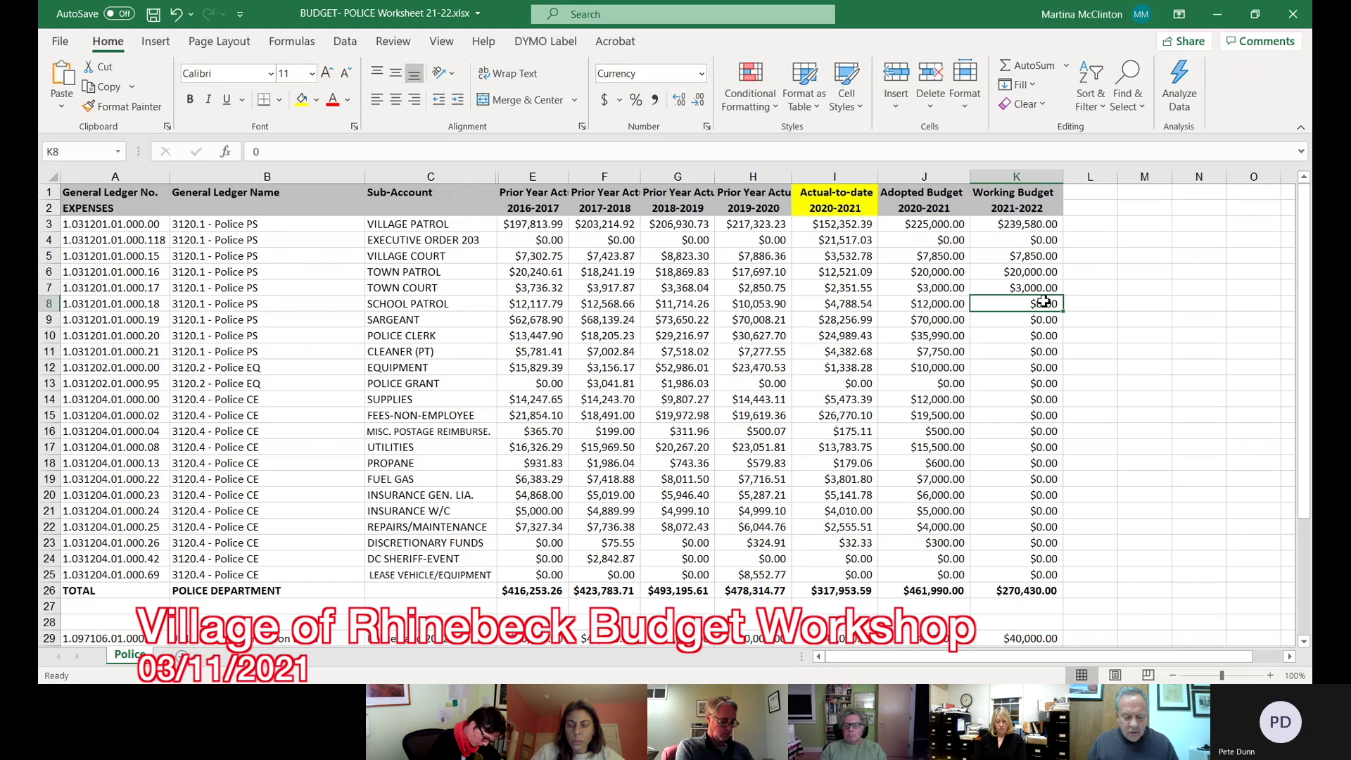
pyautogui.write('12,000')
pyautogui.press('Return')
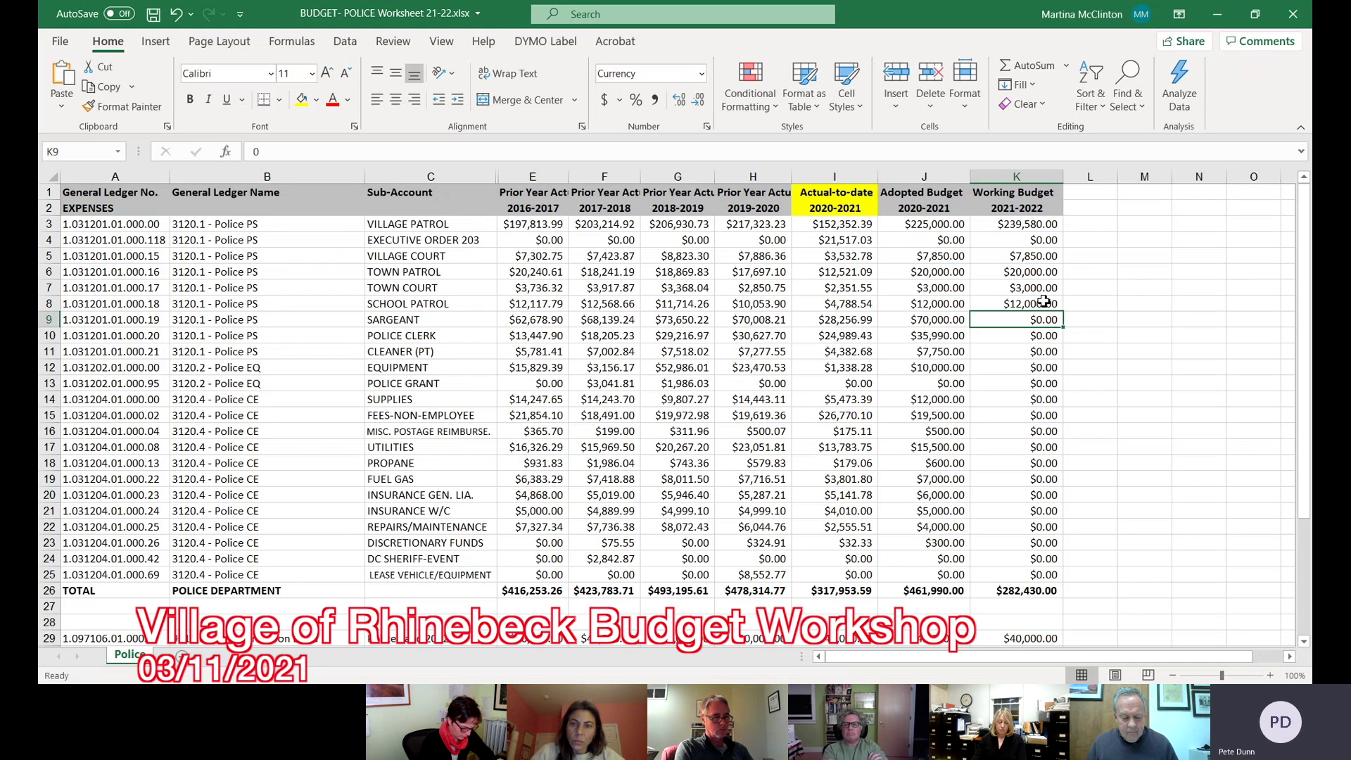
pyautogui.write('70000')
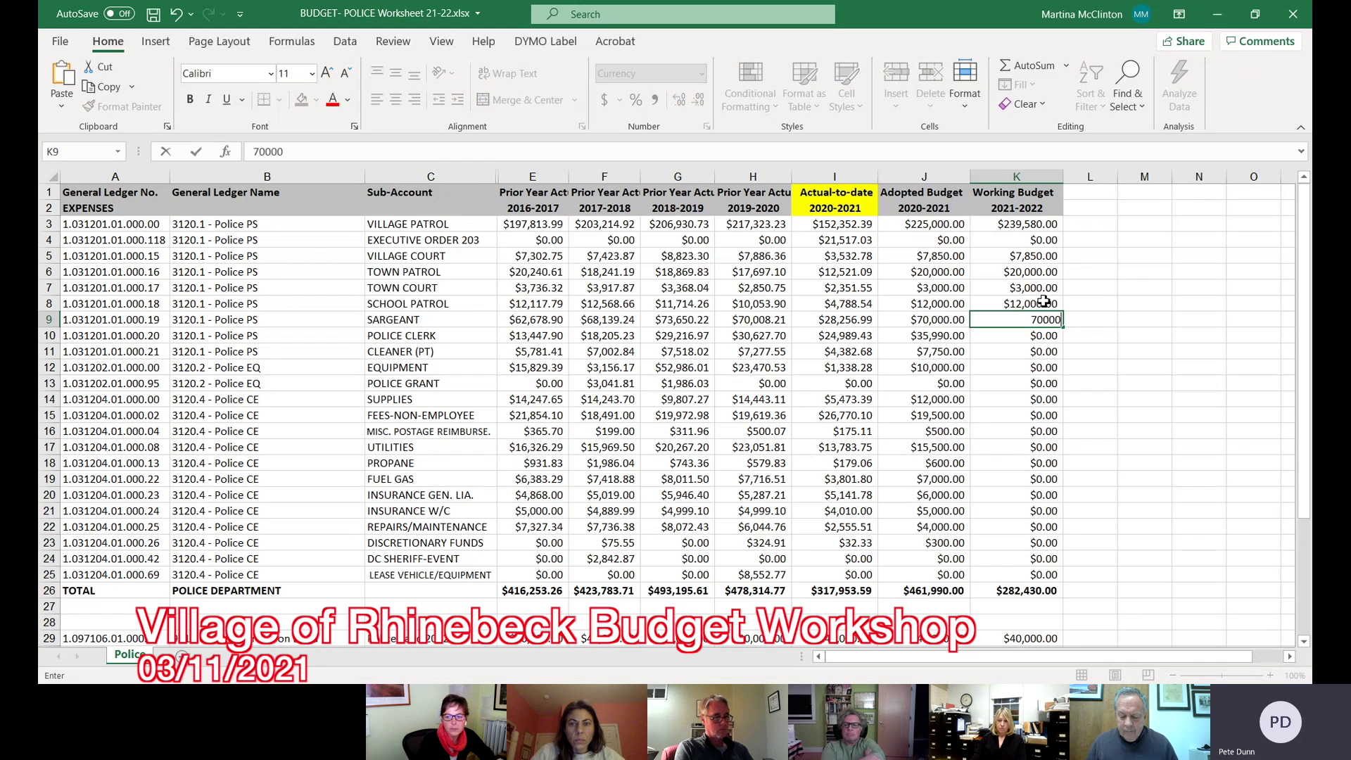
pyautogui.press('Return')
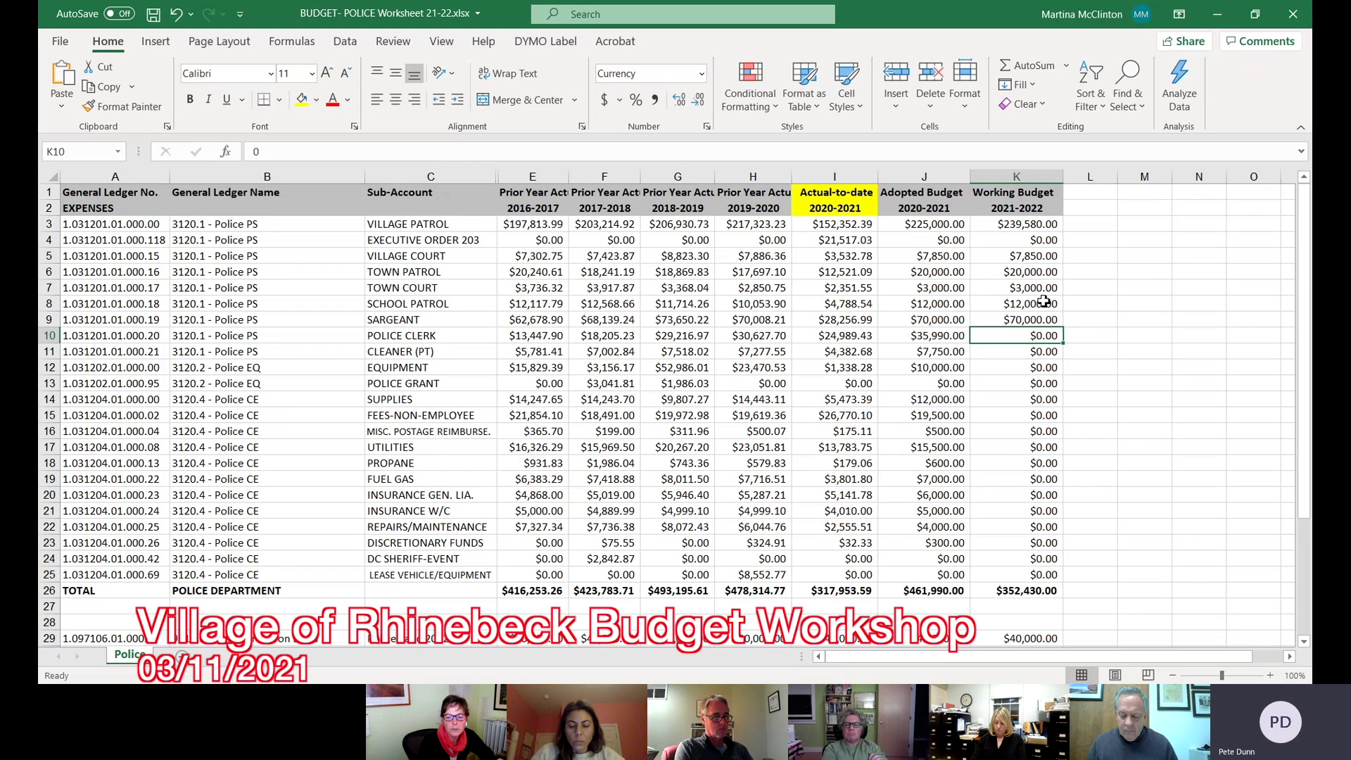
# Step: Enter the 2021-2022 working budget amounts of 36520 for Police Clerk and 3000 for Cleaner (PT)
pyautogui.write('3')
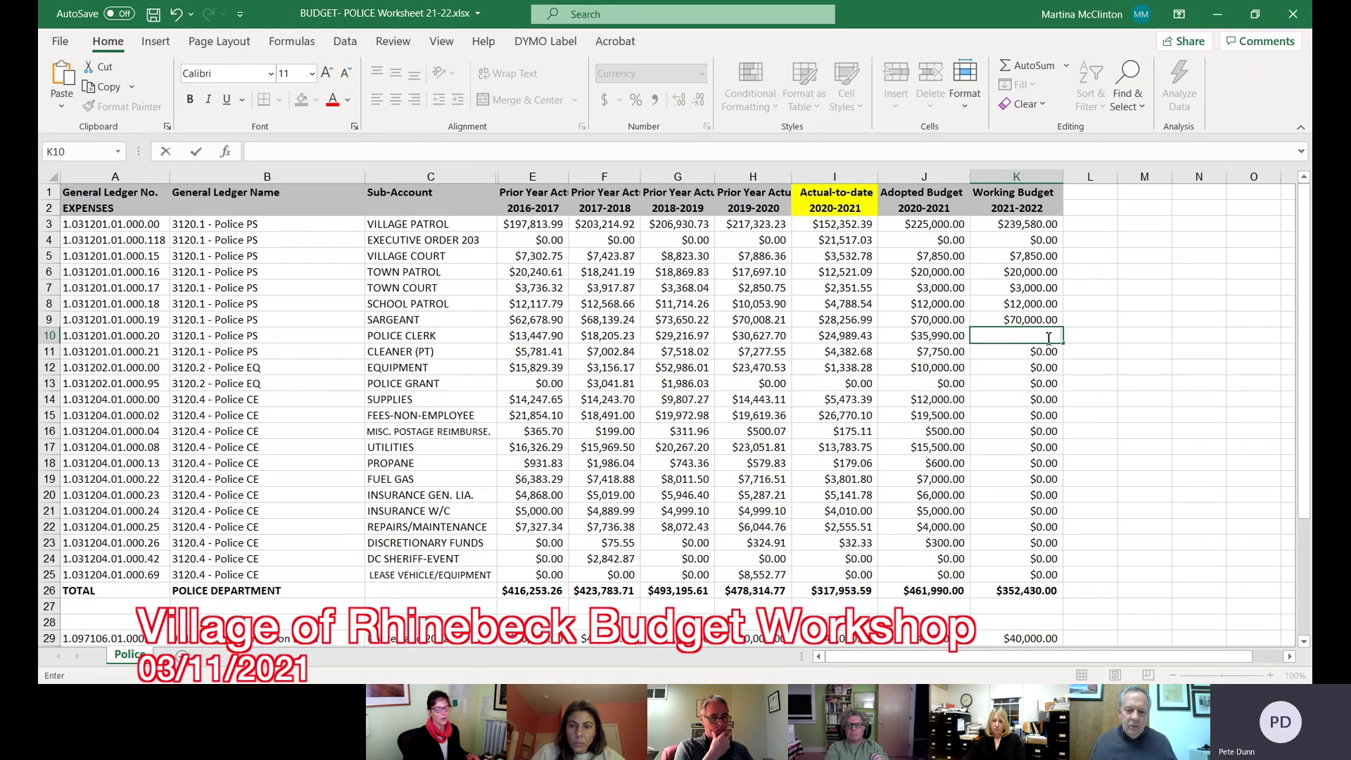
pyautogui.write('36,520.00')
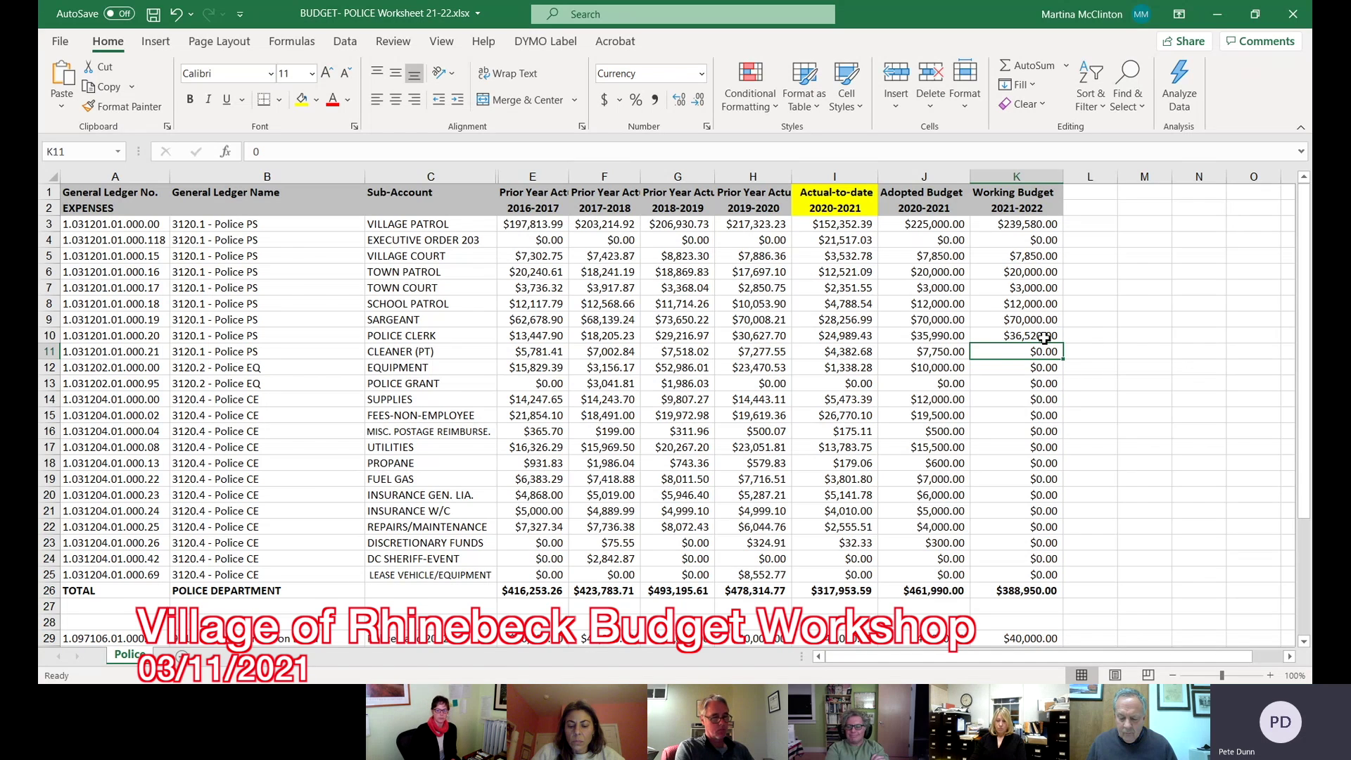
pyautogui.write('3000')
pyautogui.press('Return')
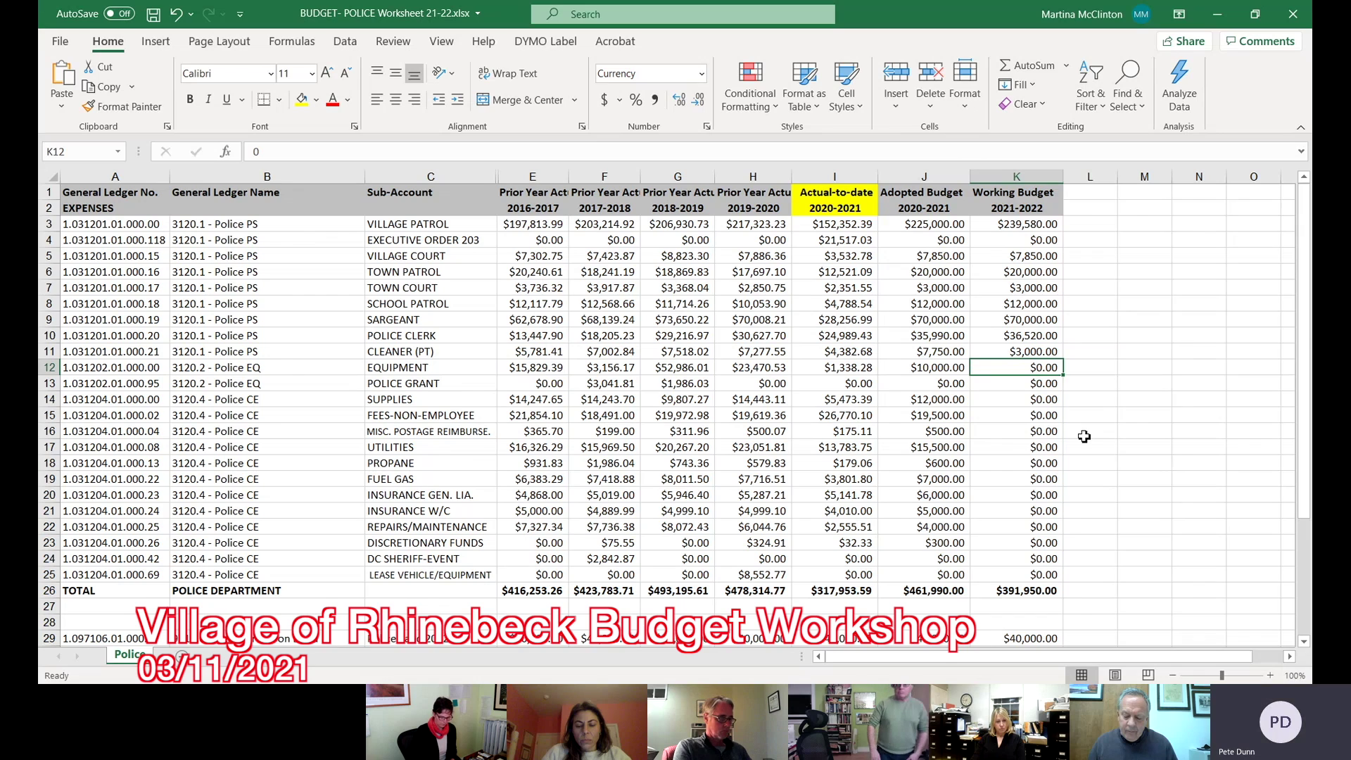
# Step: Enter a 2021-2022 working budget of 10000 each for Equipment and Supplies, skipping the Police Grant line
pyautogui.write('1')
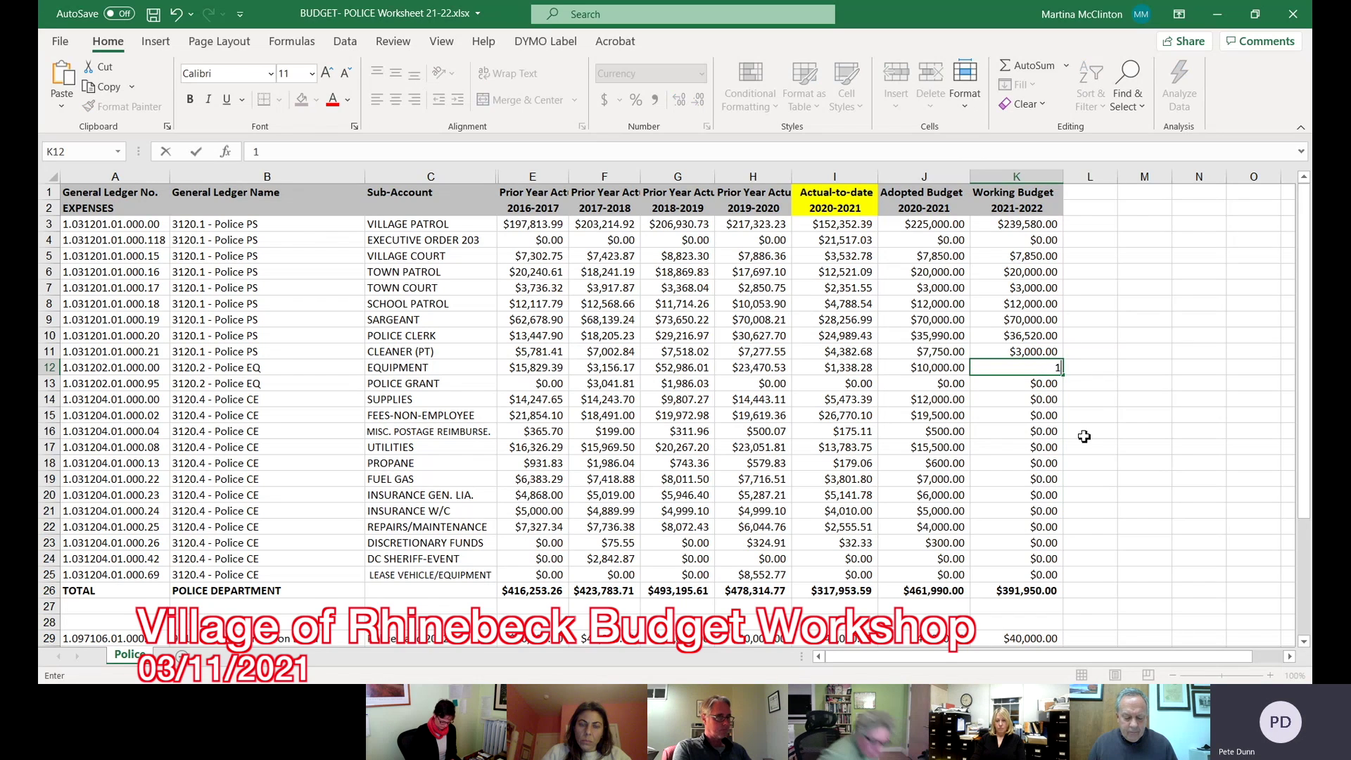
pyautogui.write('0000')
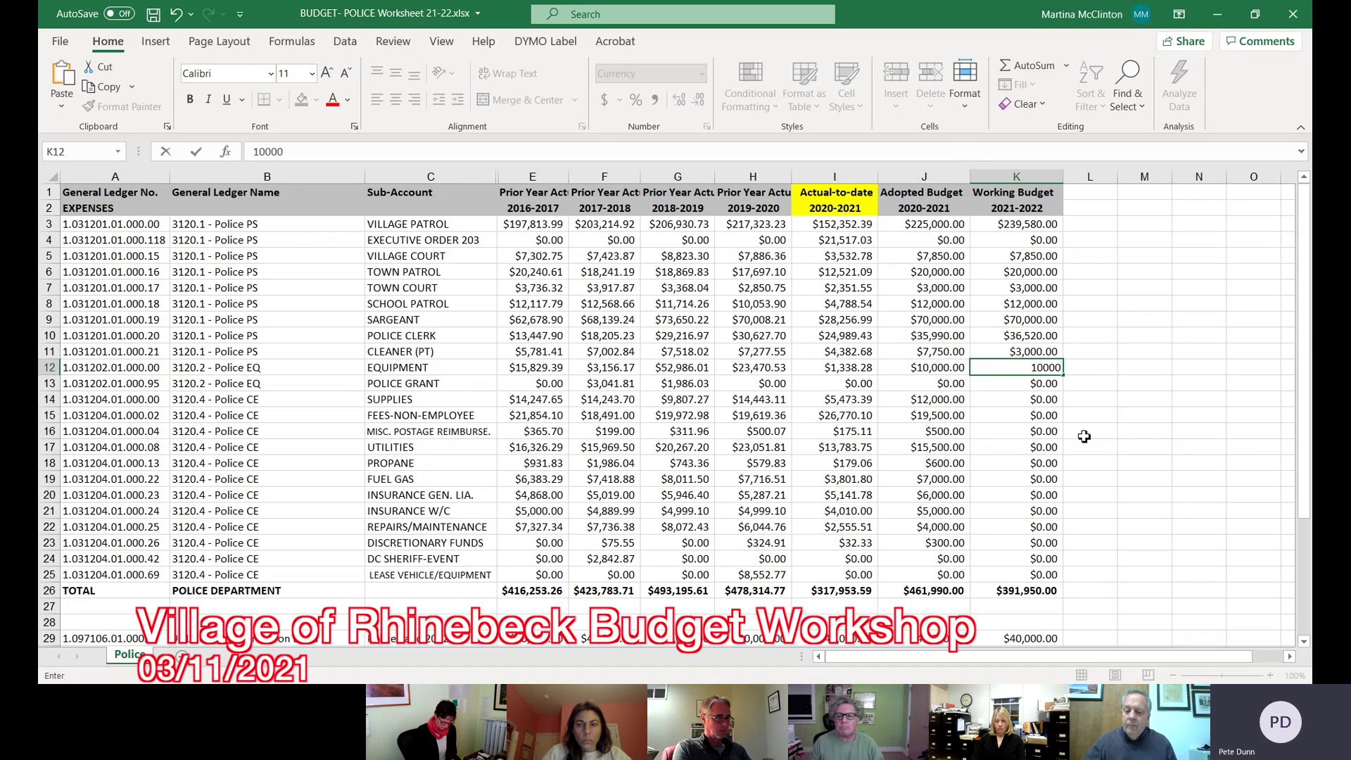
pyautogui.press('Return')
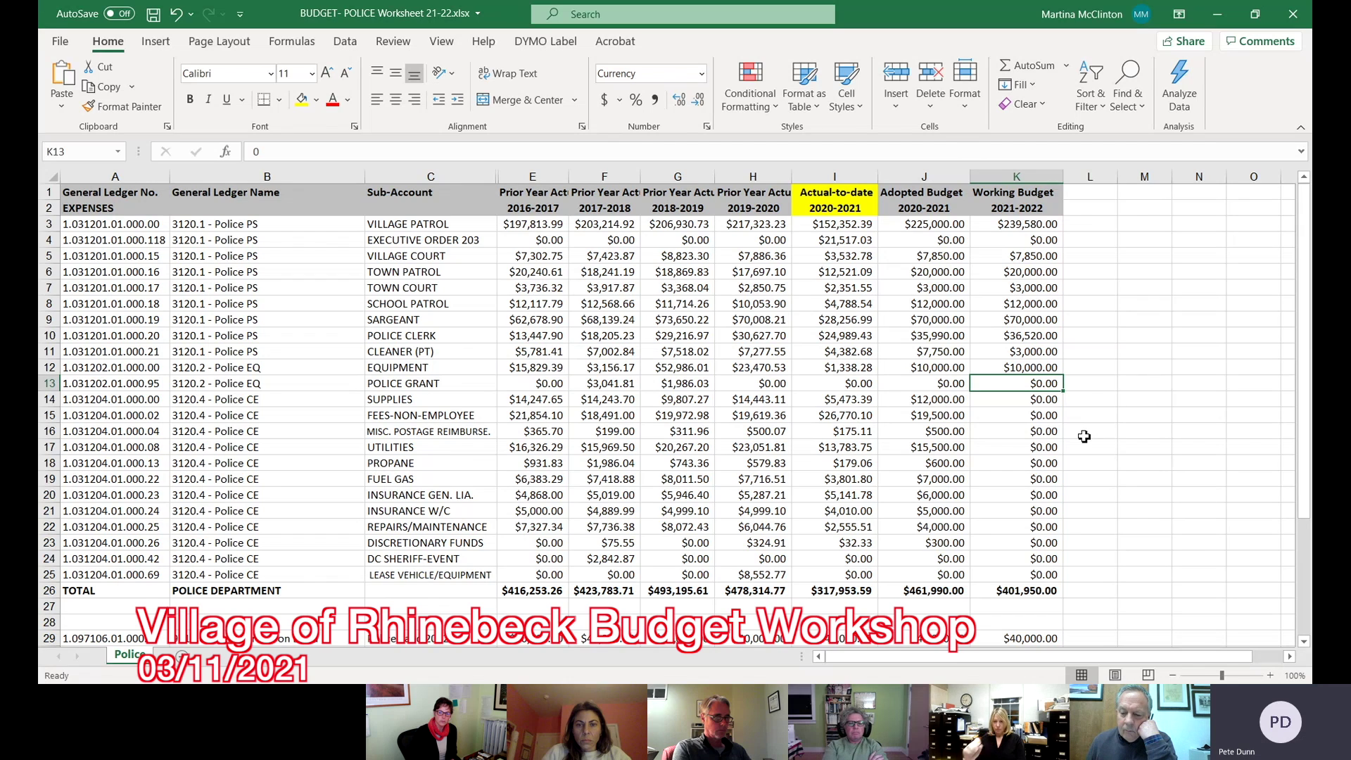
pyautogui.press('Down')
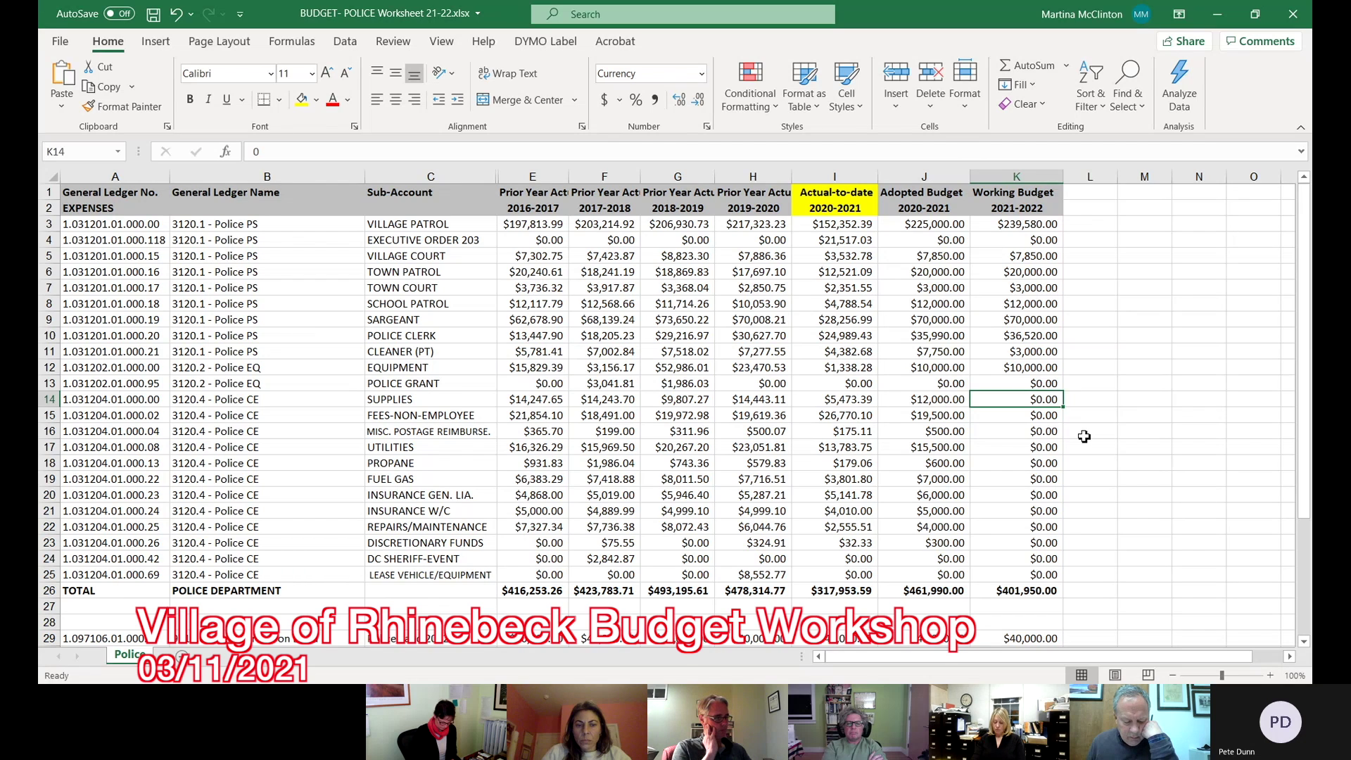
pyautogui.write('10')
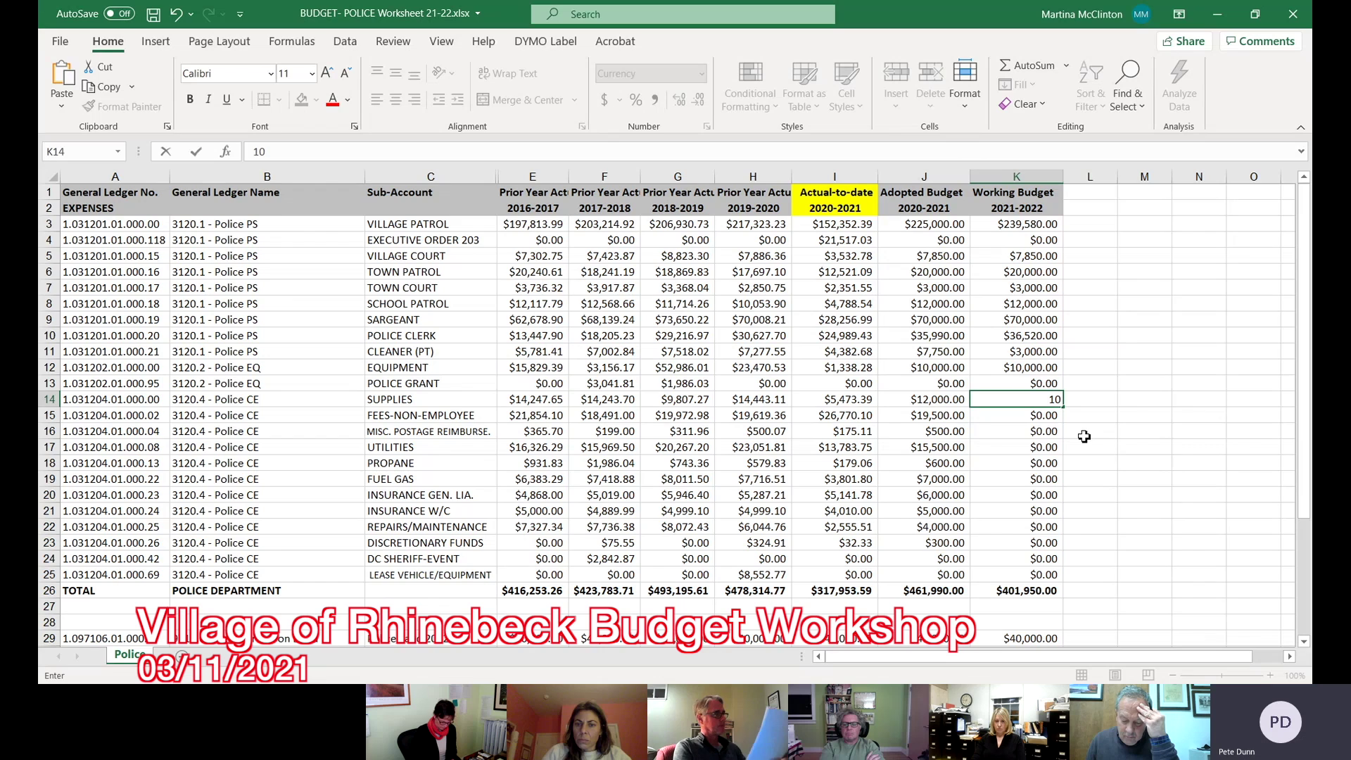
pyautogui.write('000')
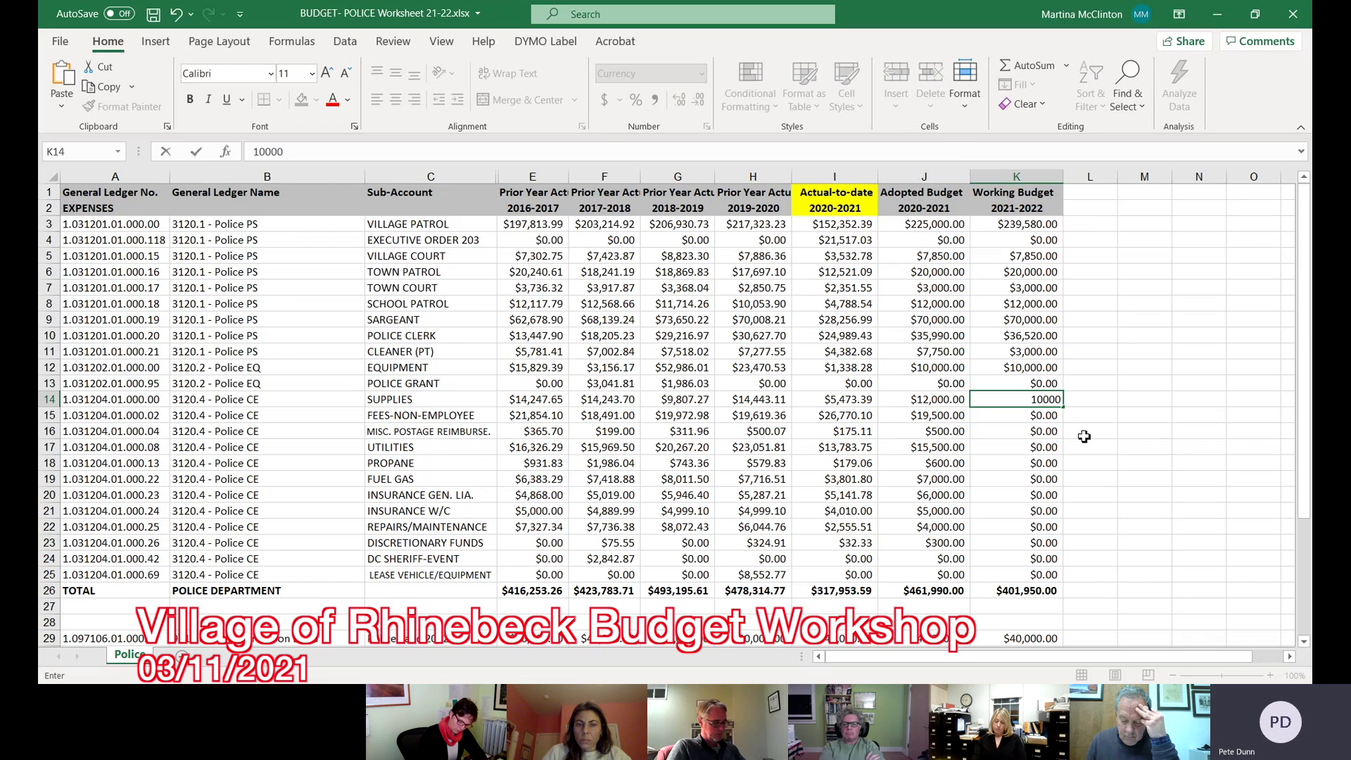
pyautogui.press('Return')
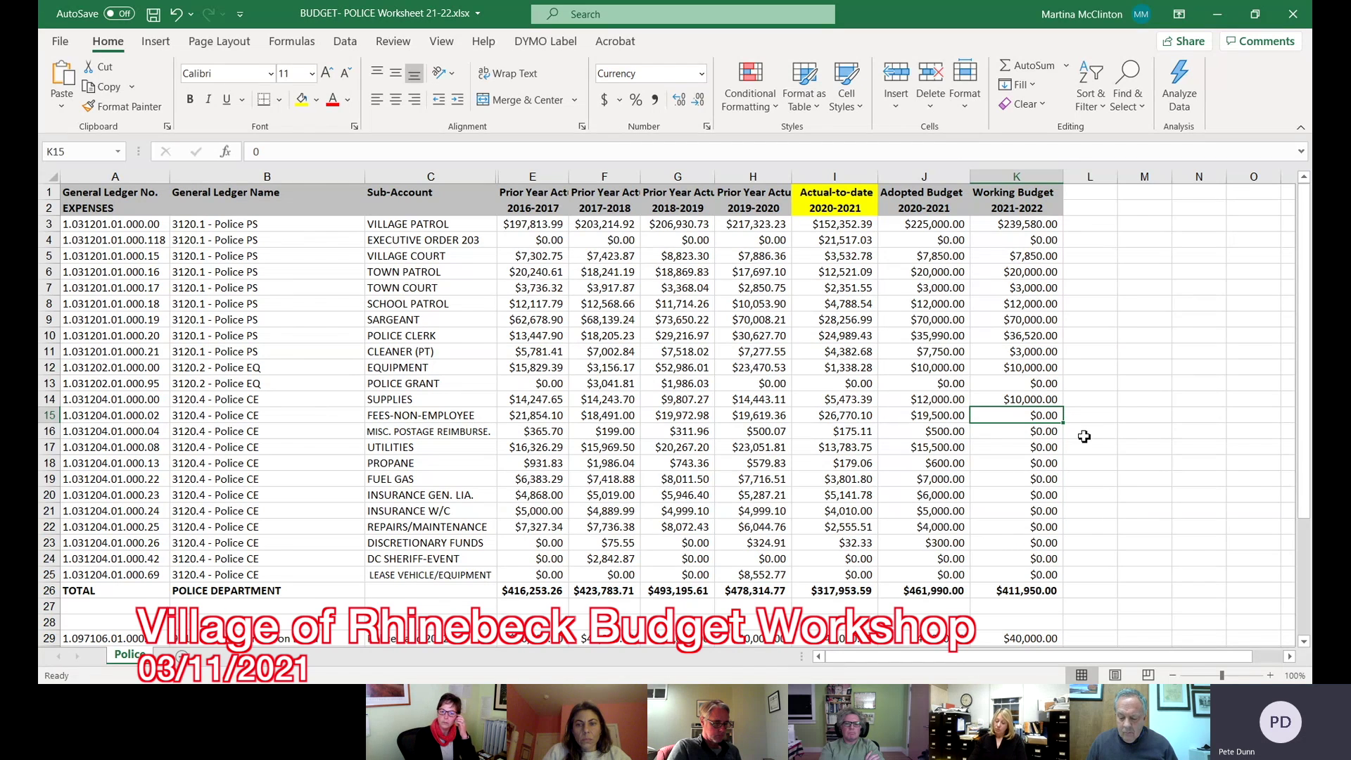
# Step: Enter the 2021-2022 working budget amounts of 27500 for Fees-Non-Employee and 500 for Misc. Postage Reimburse
pyautogui.write('27500')
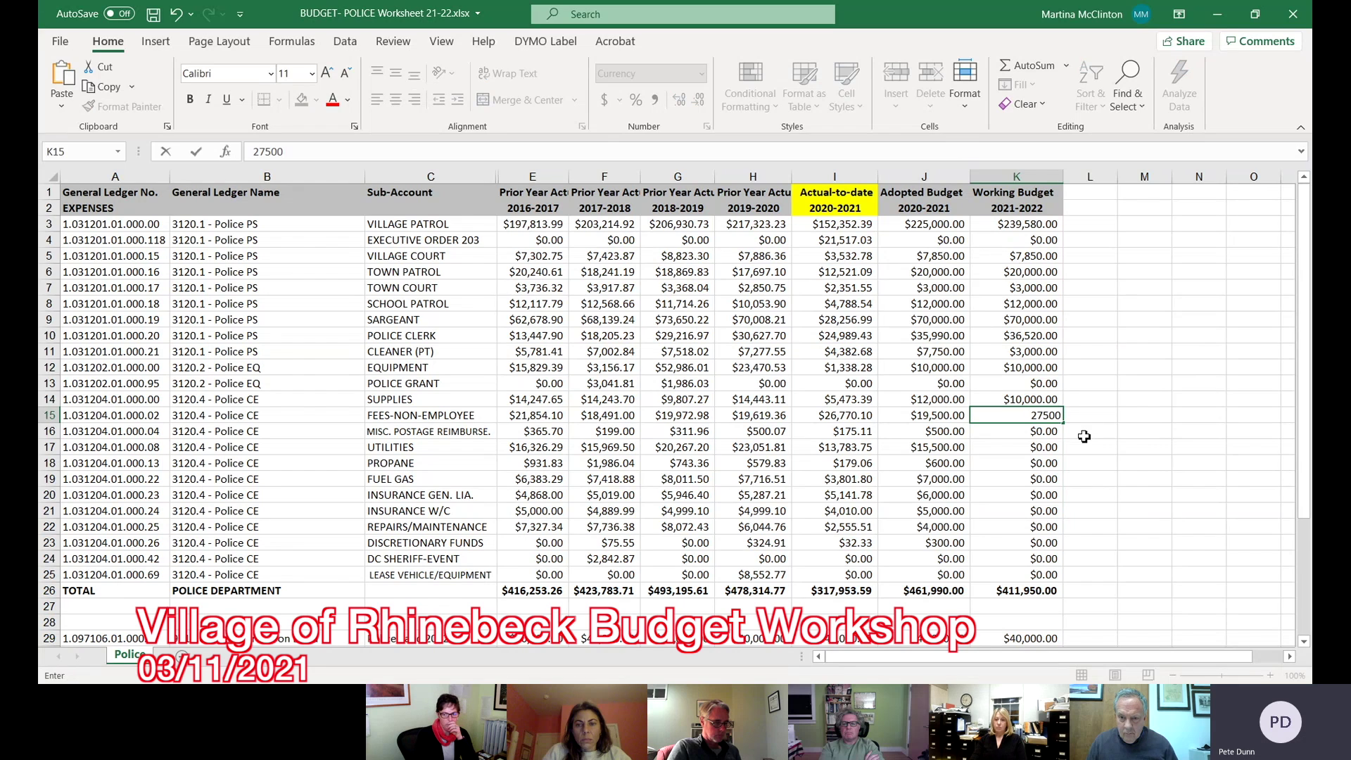
pyautogui.press('Return')
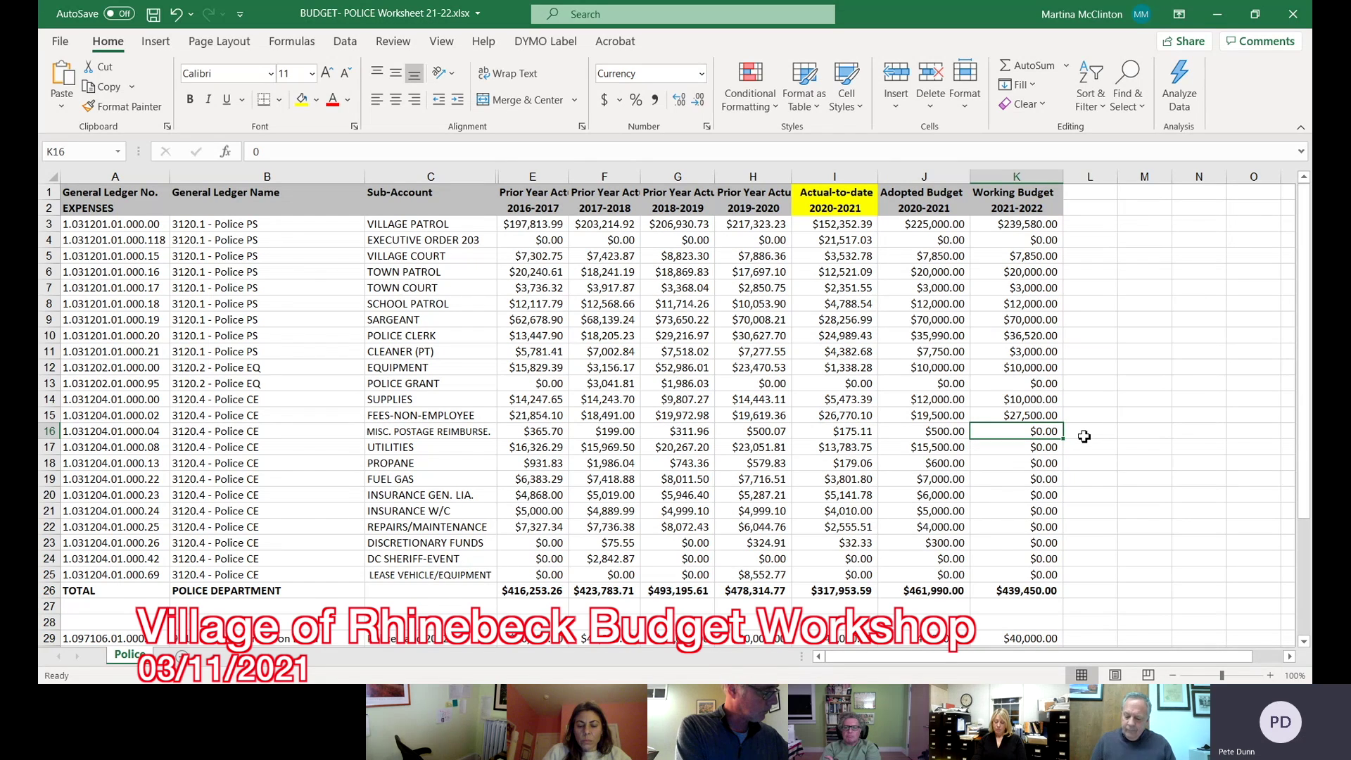
pyautogui.write('5')
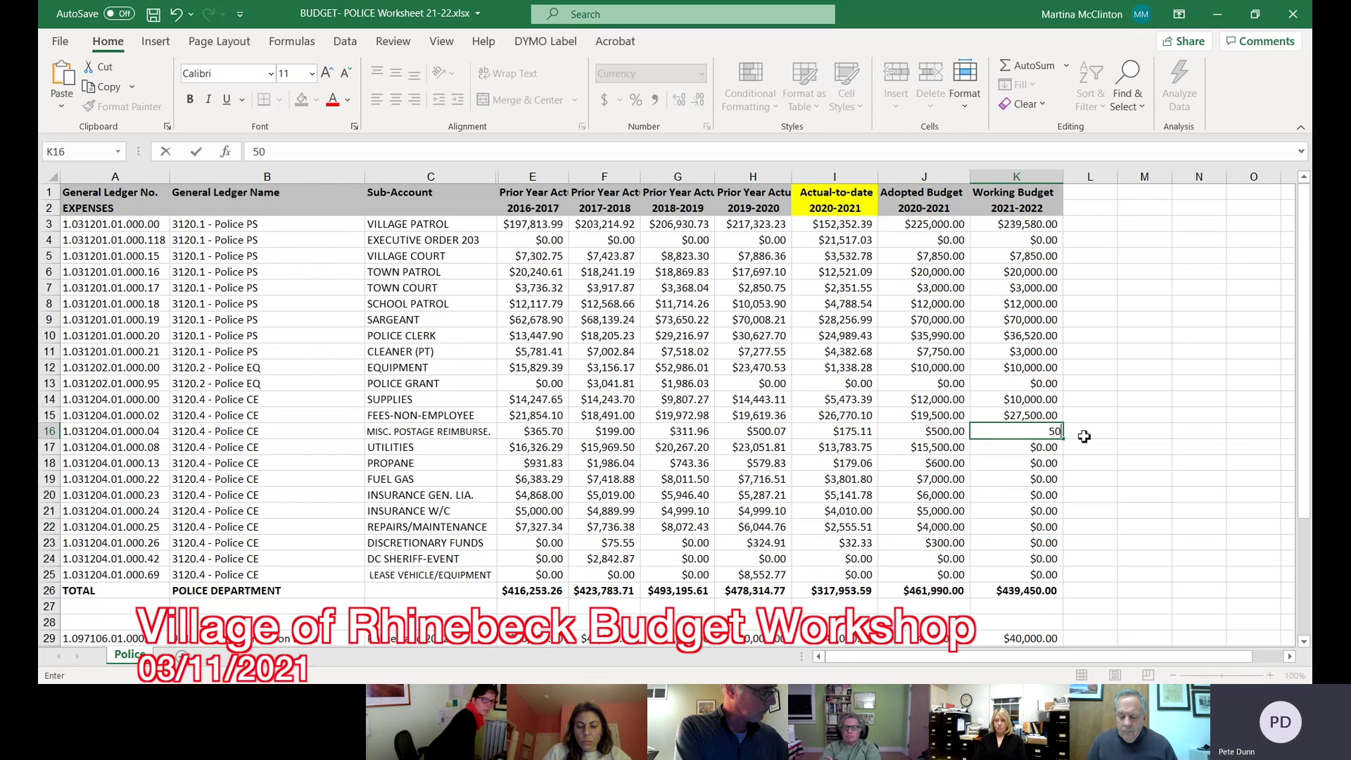
pyautogui.write('00')
pyautogui.press('Return')
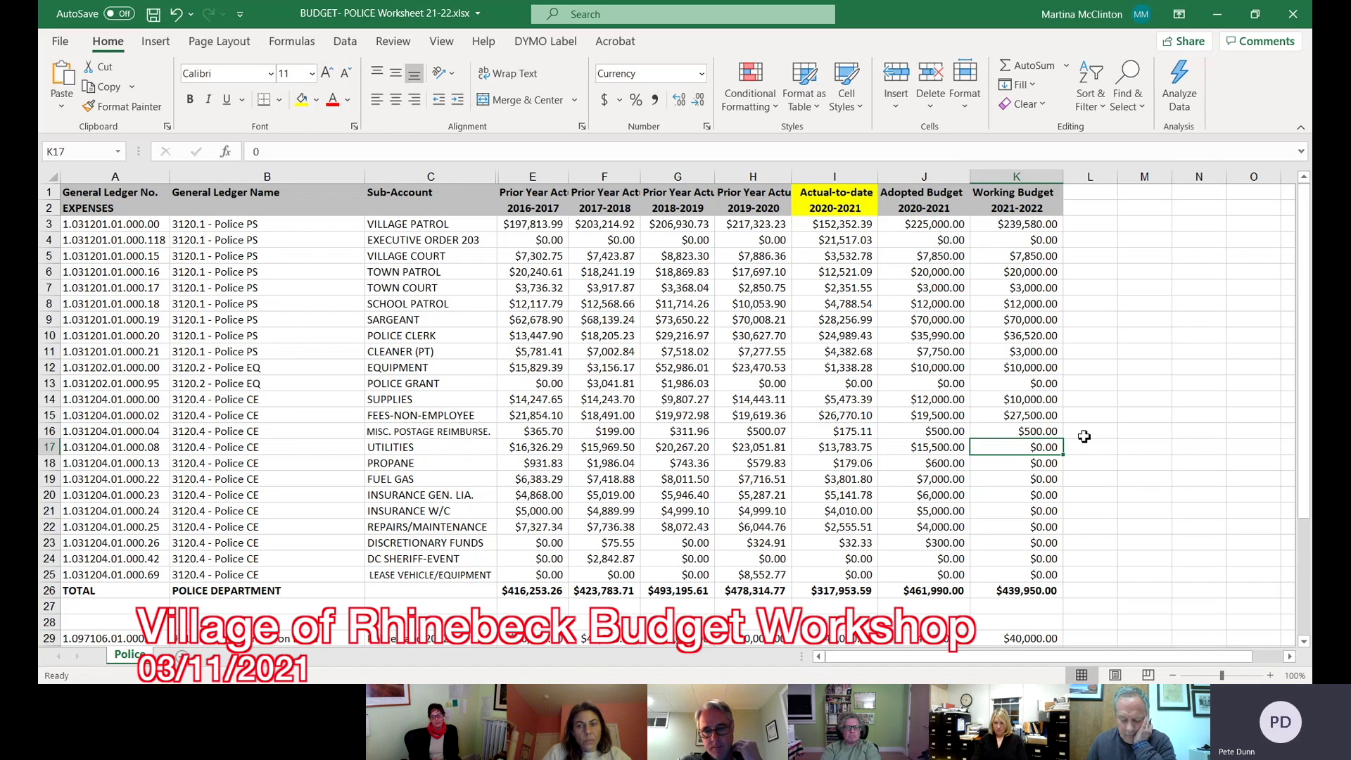
# Step: Enter the 2021-2022 working budget amounts of 15500 for Utilities and 600 for Propane
pyautogui.write('15')
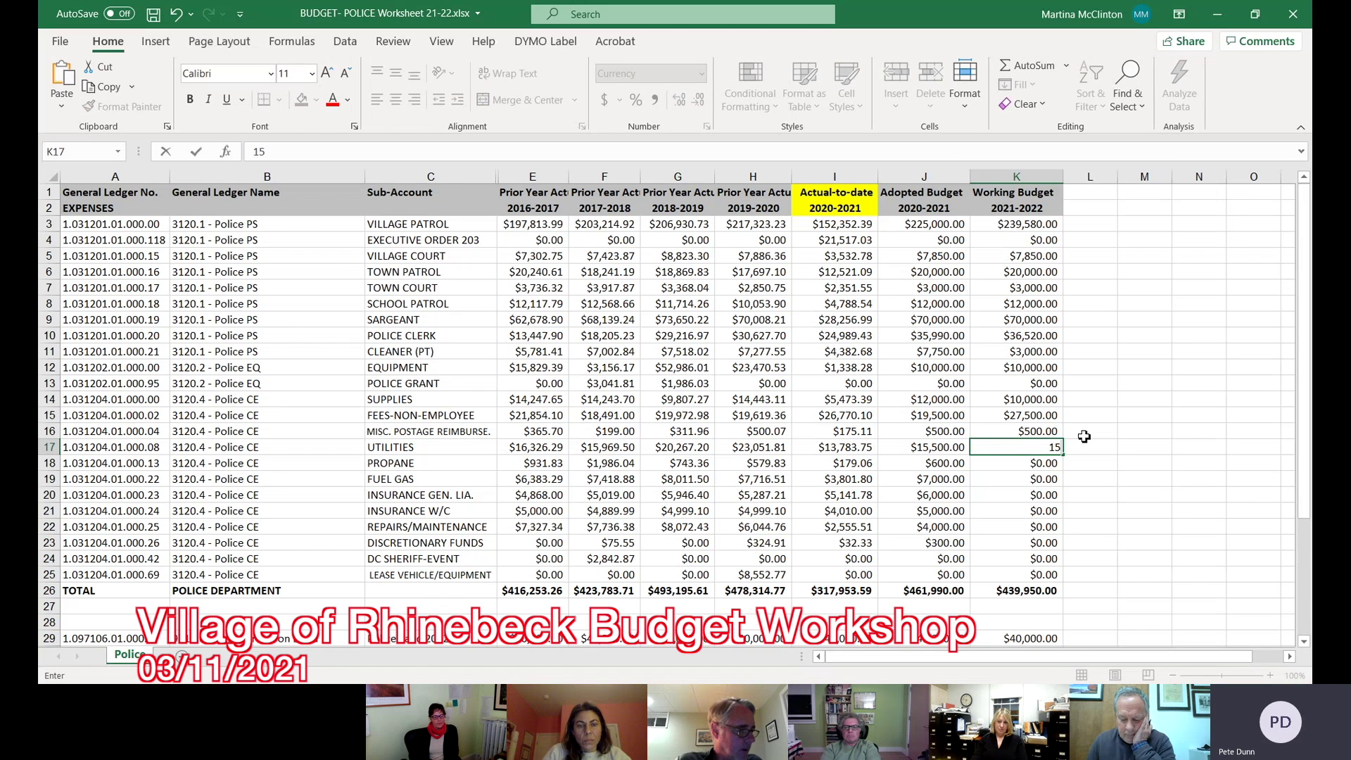
pyautogui.write('500')
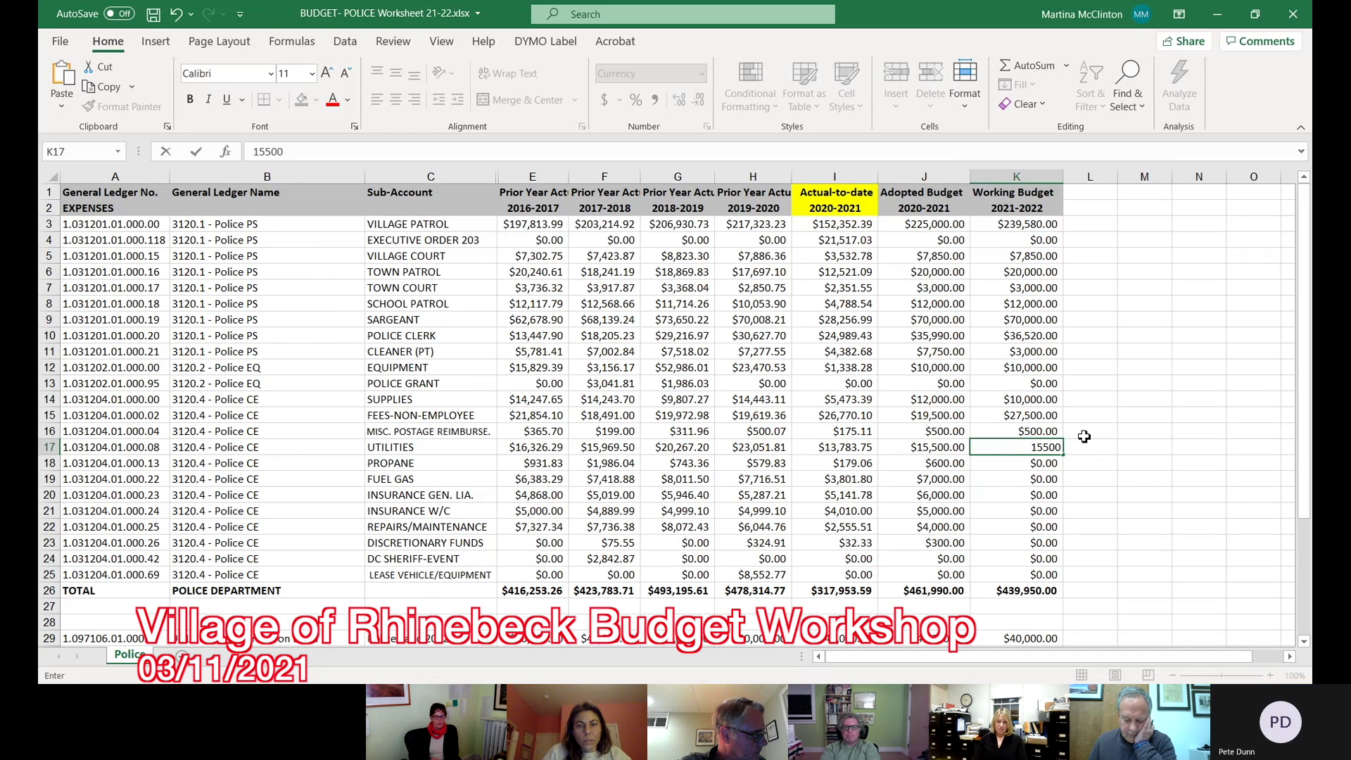
pyautogui.press('Return')
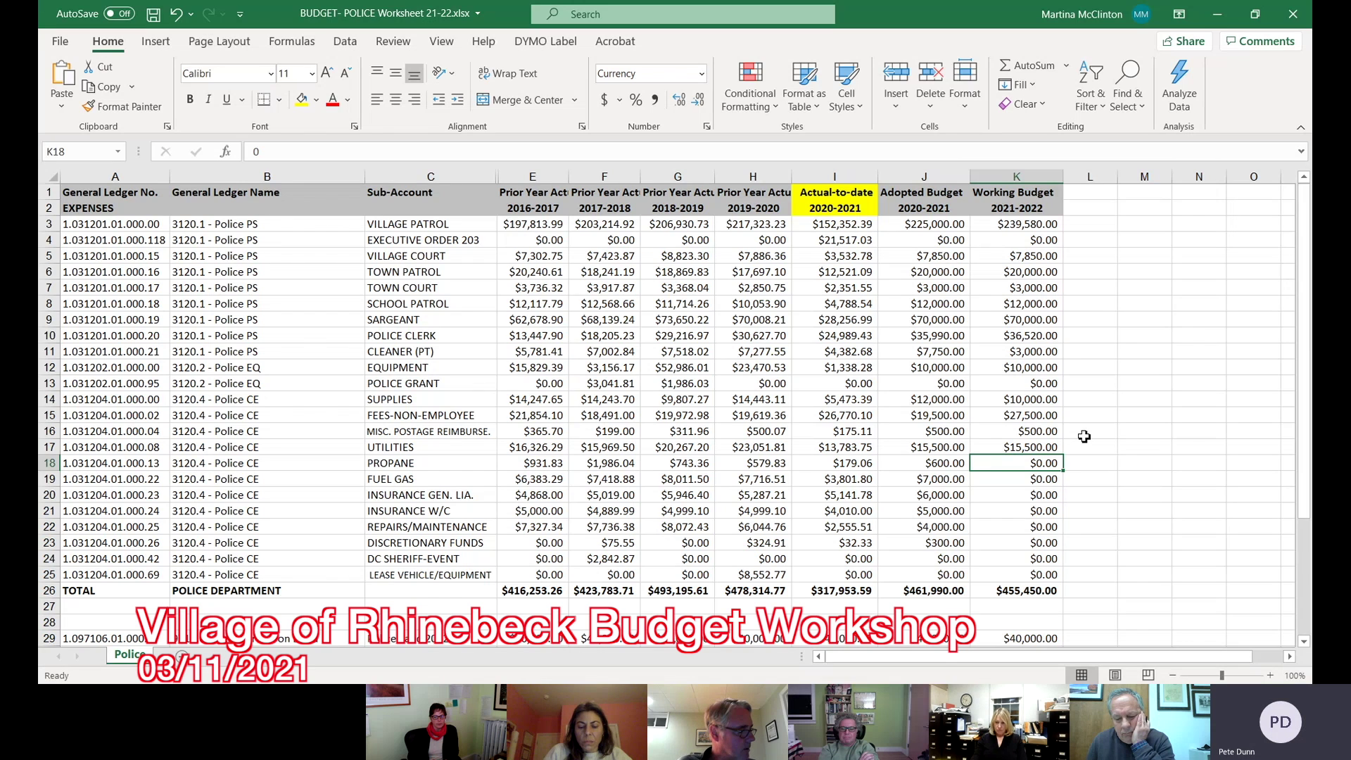
pyautogui.write('6')
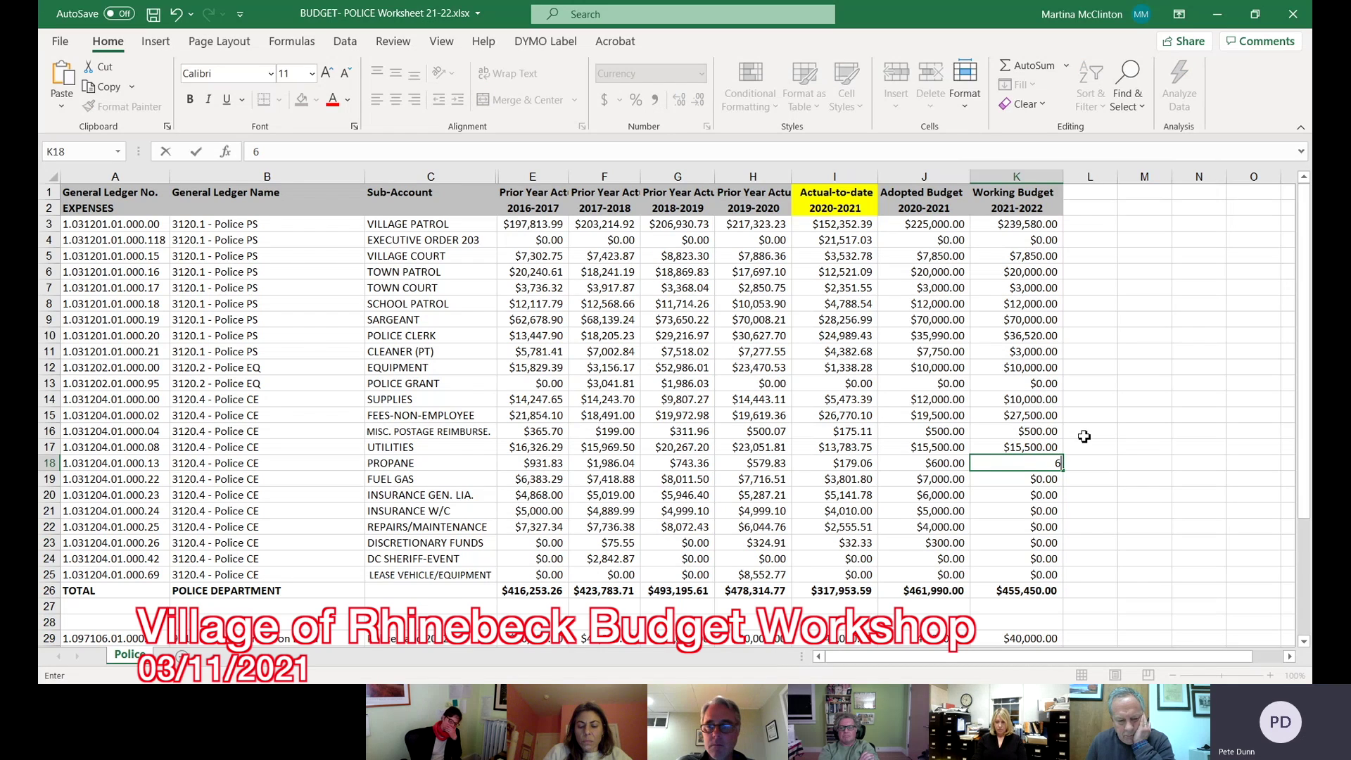
pyautogui.write('00')
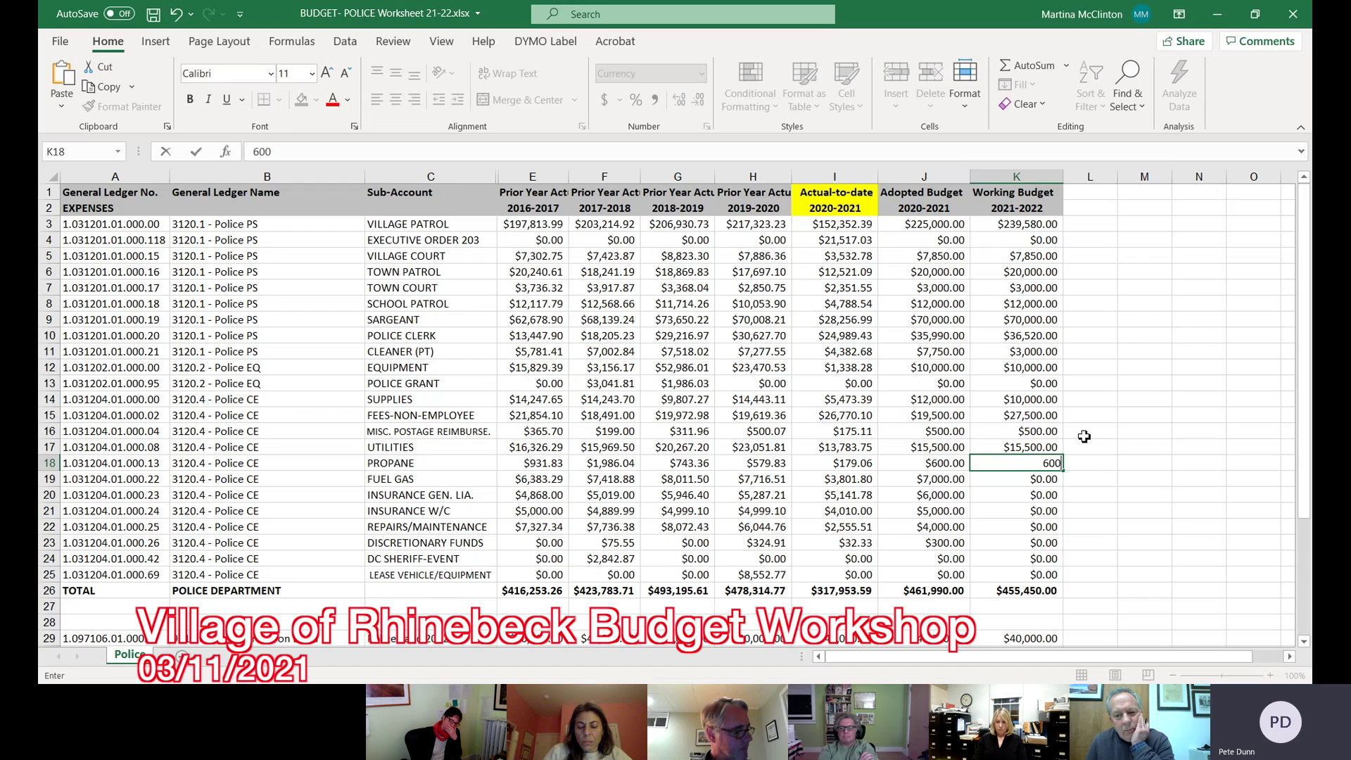
pyautogui.press('Return')
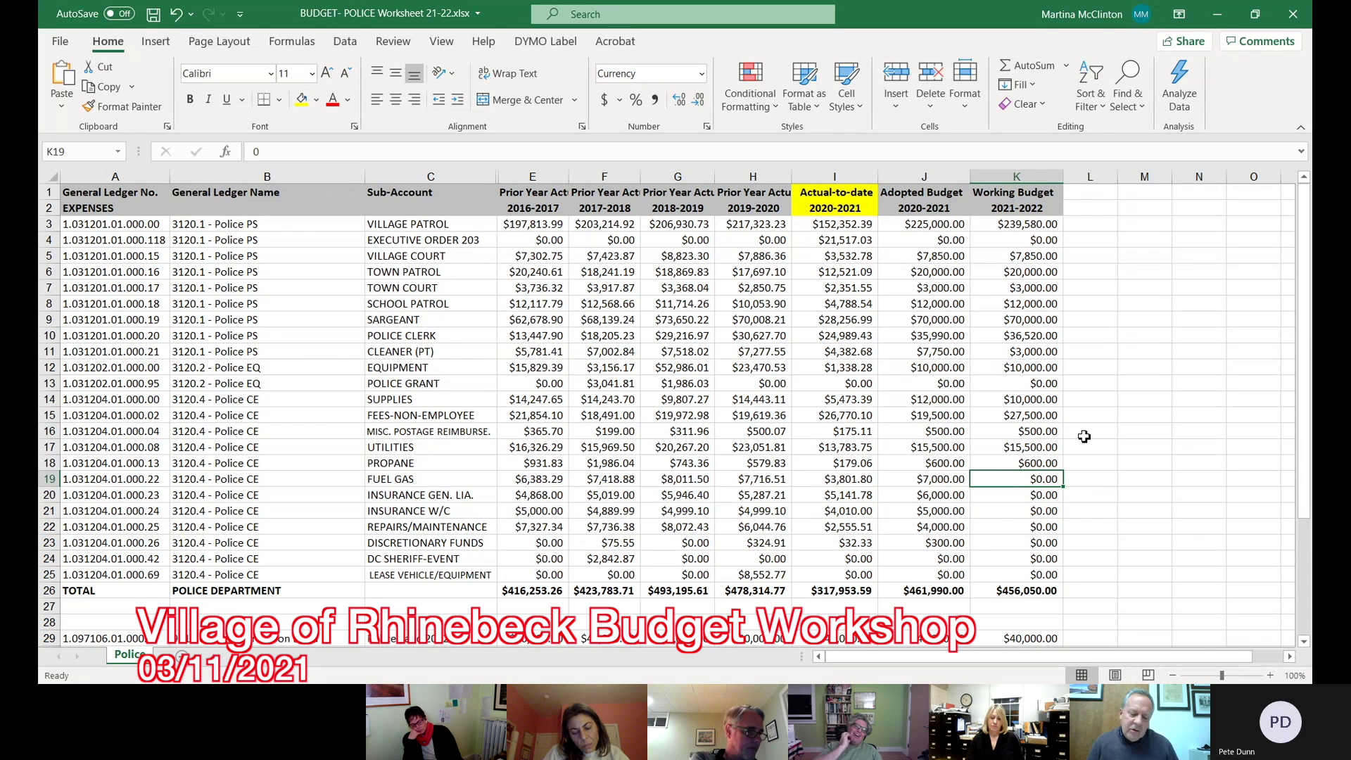
# Step: Enter the 2021-2022 working budget amounts of 8000 for Fuel Gas and 6000 for Insurance Gen. Lia
pyautogui.write('8')
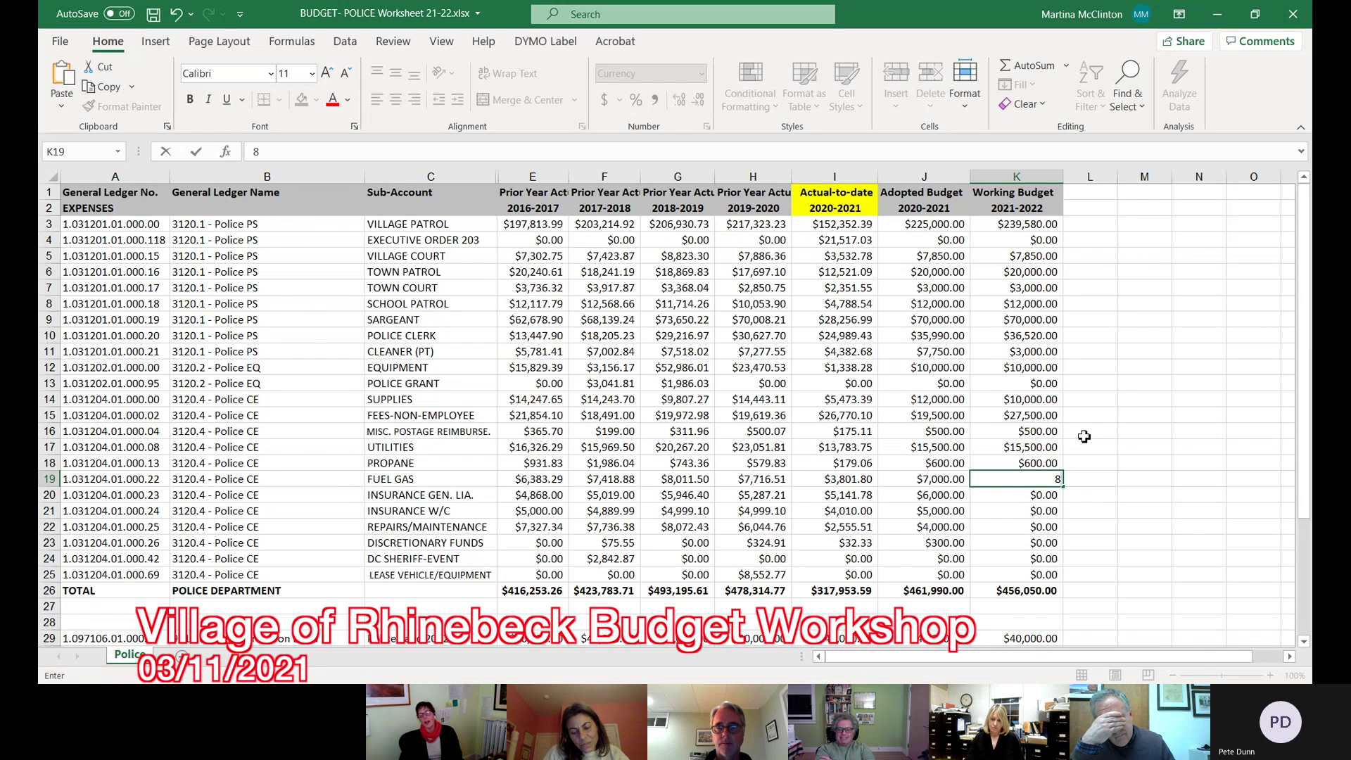
pyautogui.write('000')
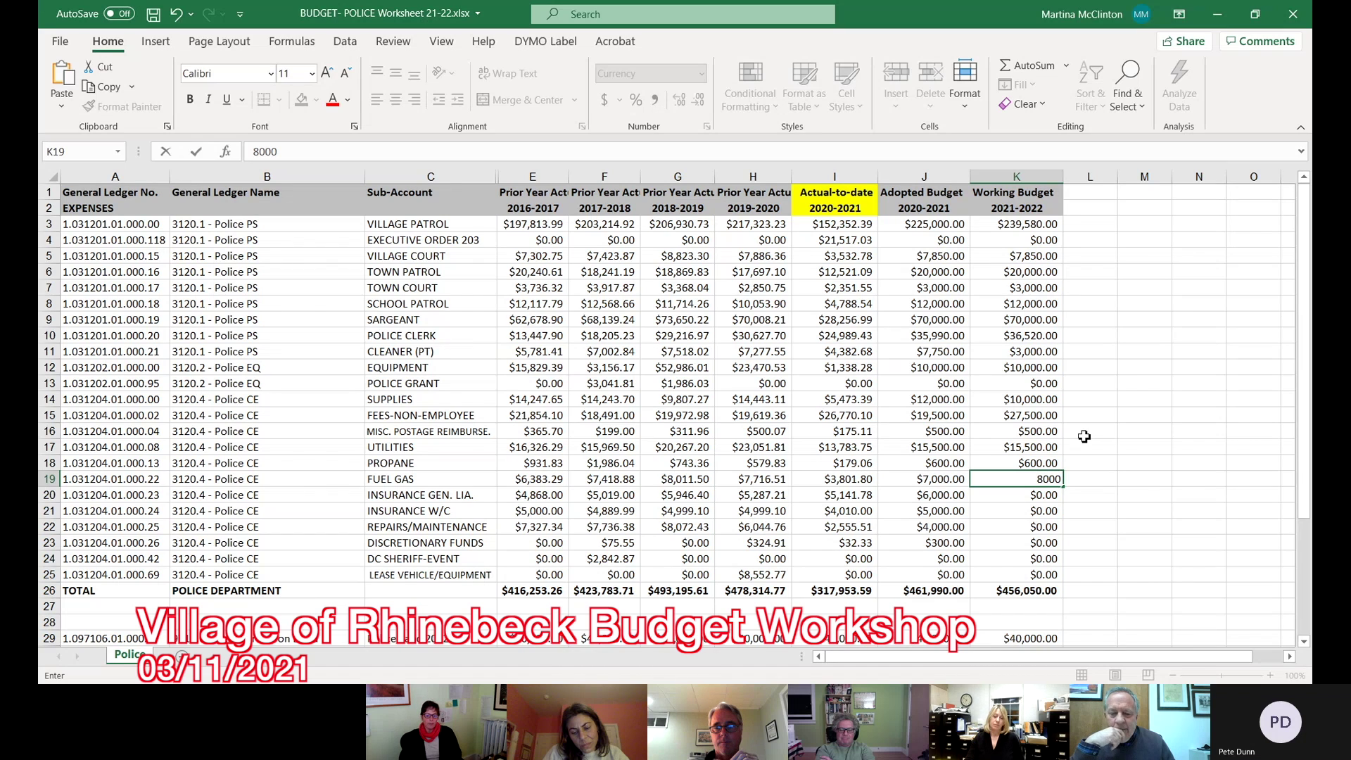
pyautogui.press('Return')
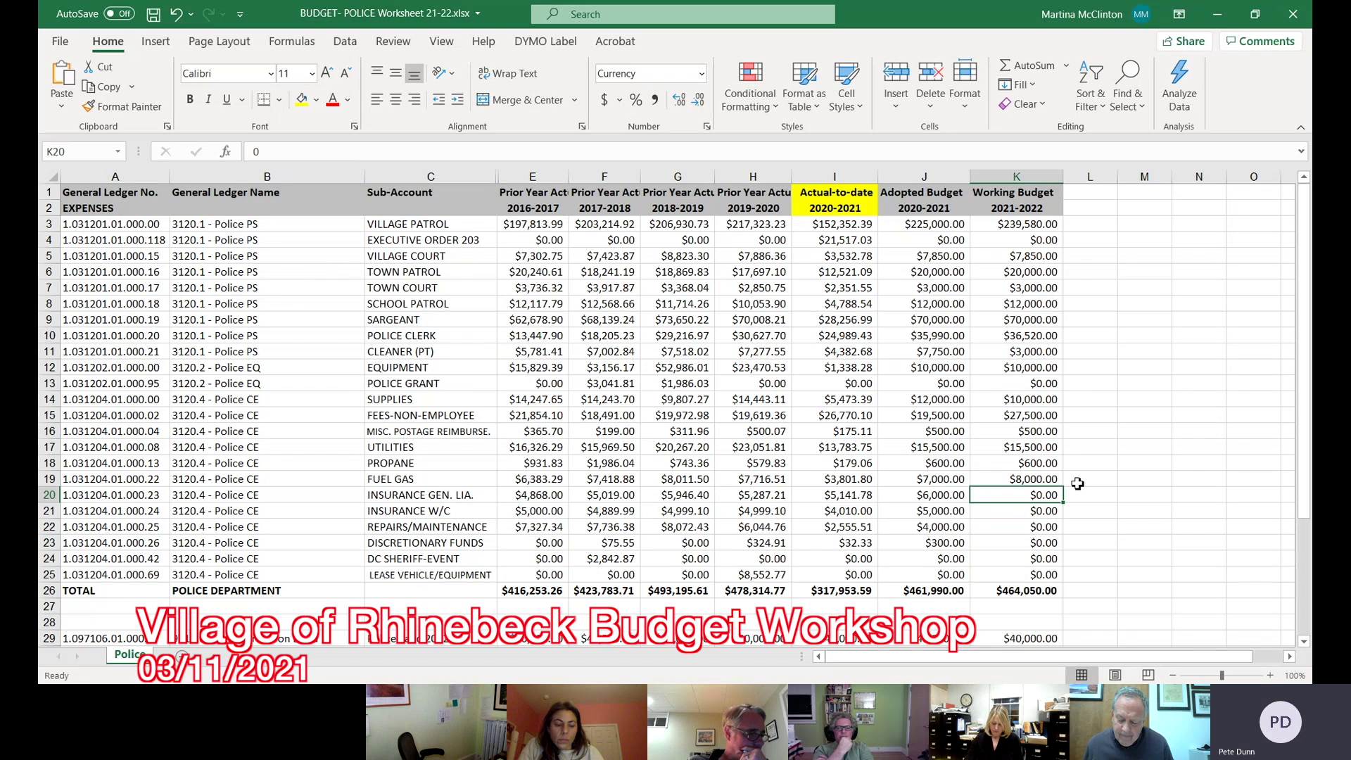
pyautogui.write('6')
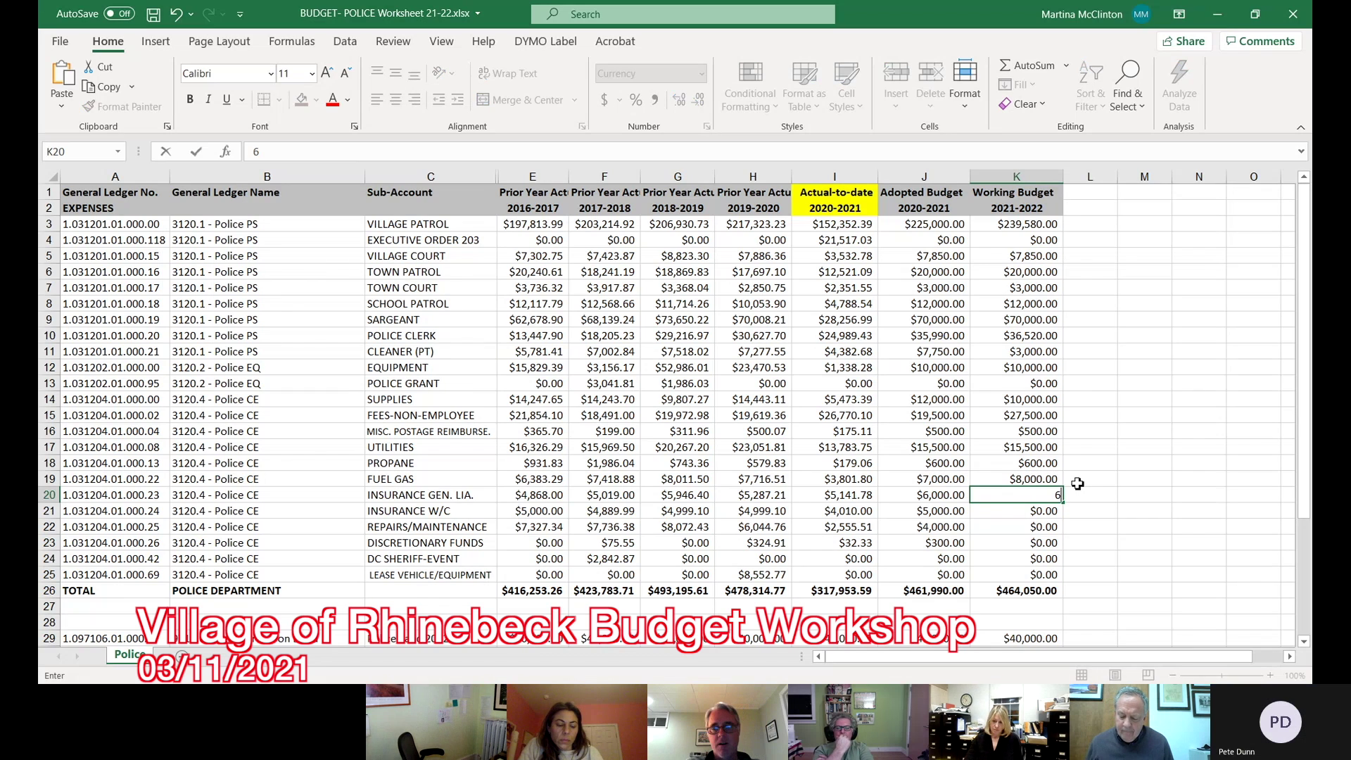
pyautogui.write('000')
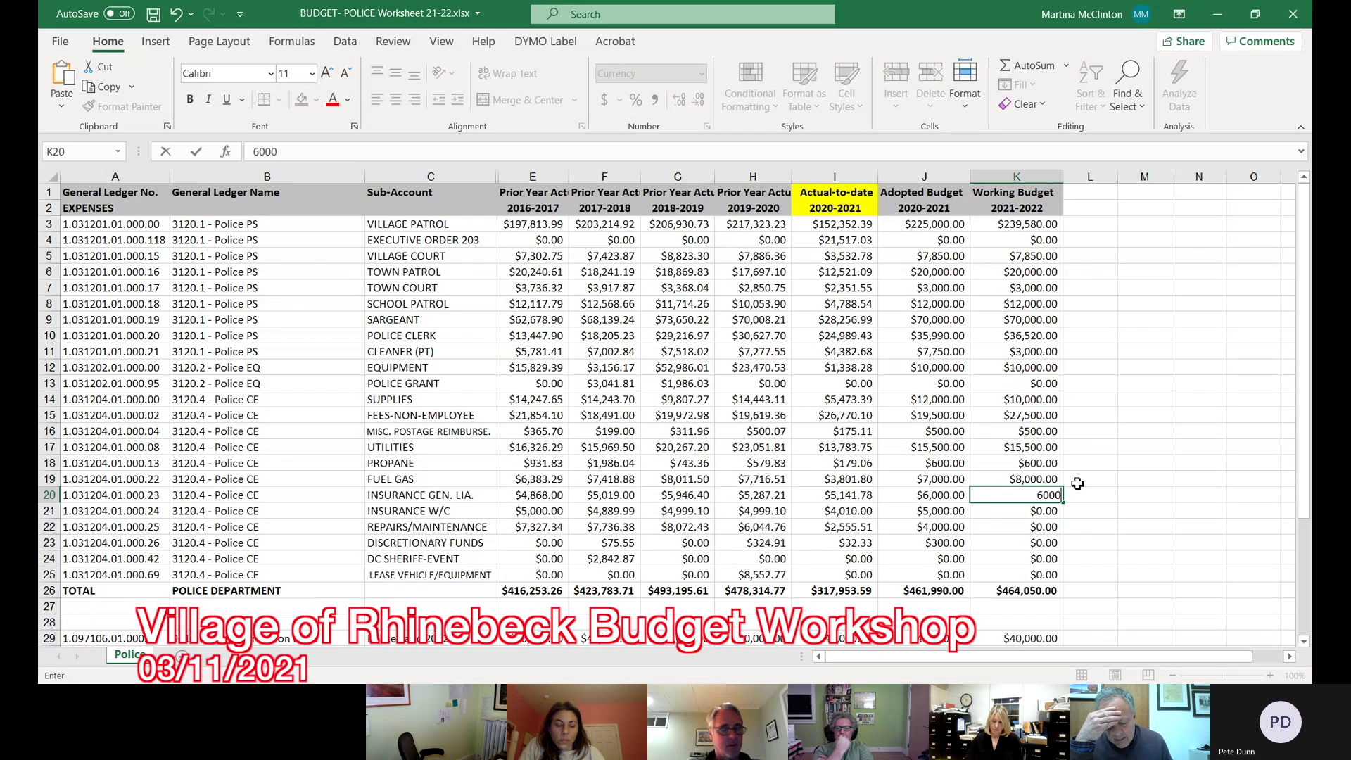
pyautogui.press('Return')
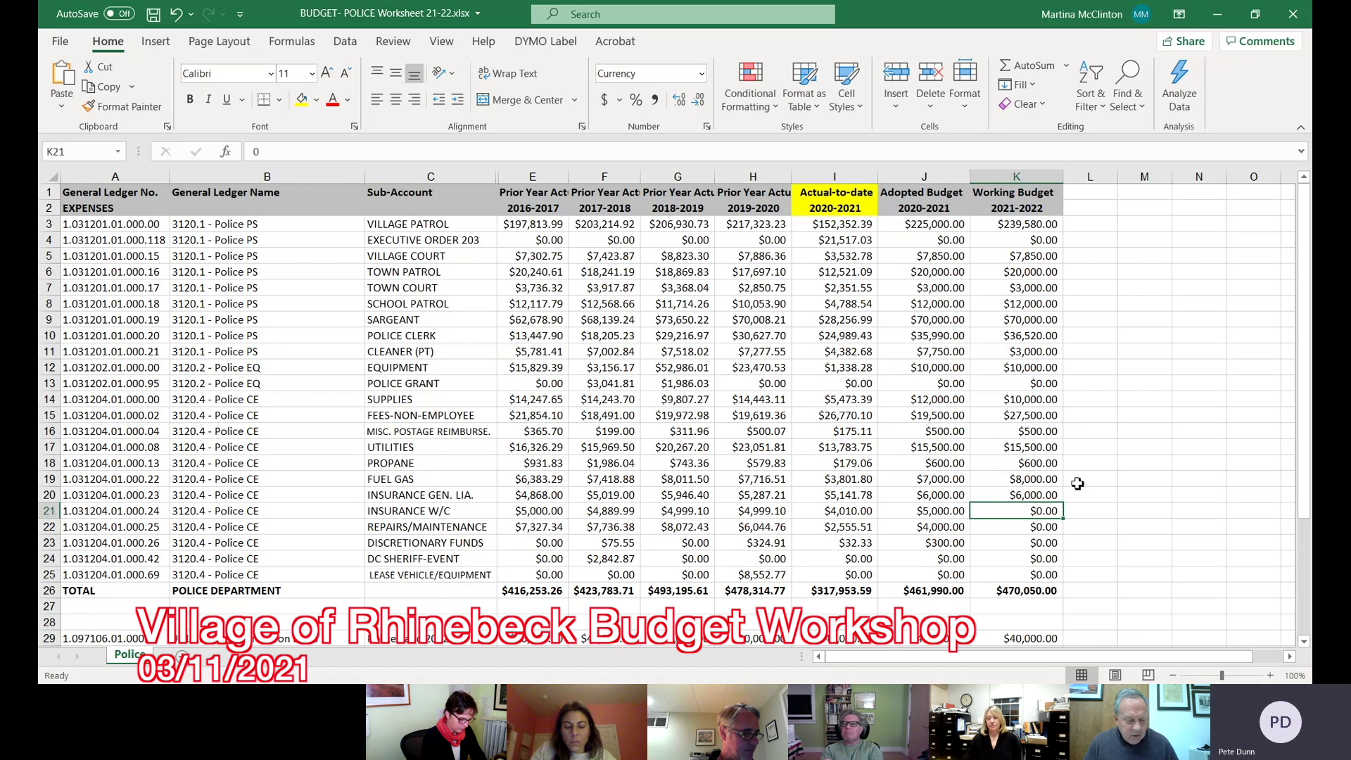
# Step: Enter the 2021-2022 working budget amounts of 5000 for Insurance W/C and 4000 for Repairs/Maintenance
pyautogui.write('5,')
pyautogui.write('000')
pyautogui.press('Return')
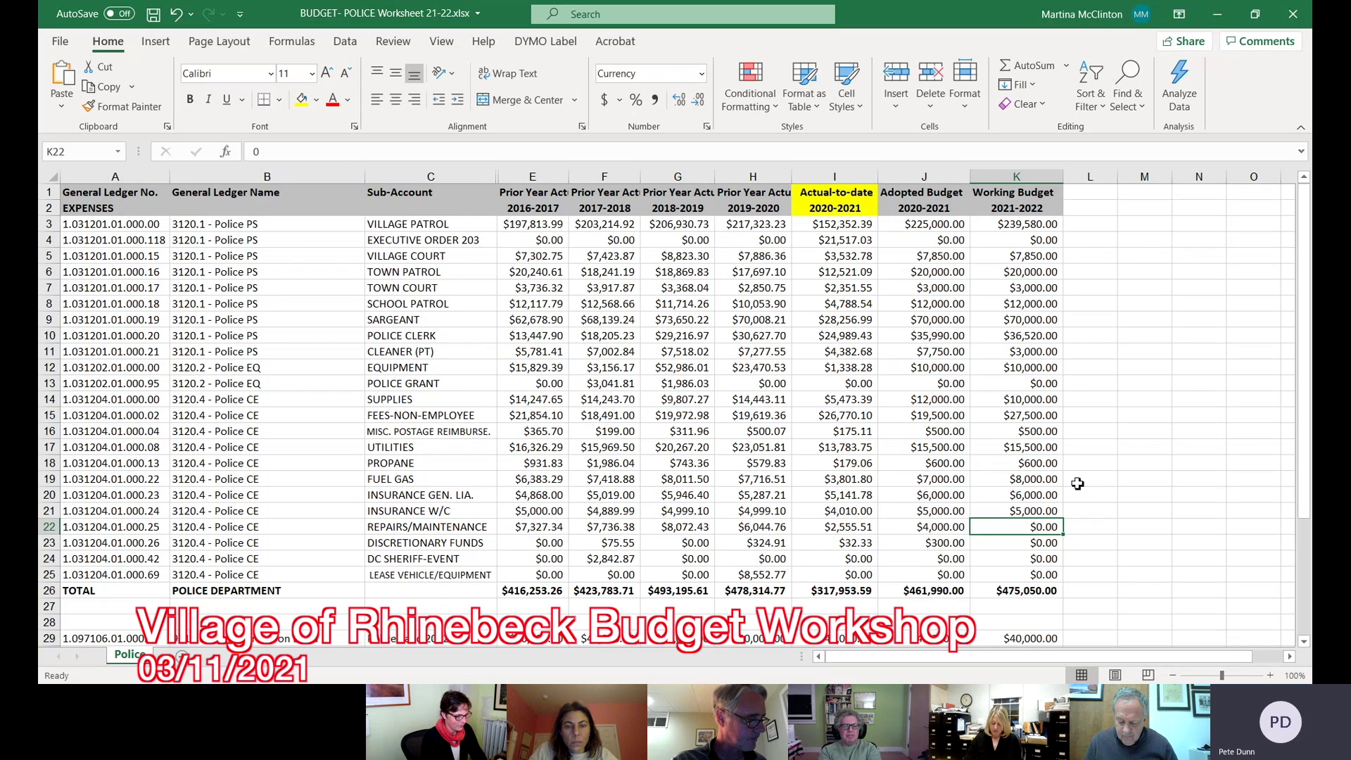
pyautogui.write('4,0')
pyautogui.write('000')
pyautogui.press('Return')
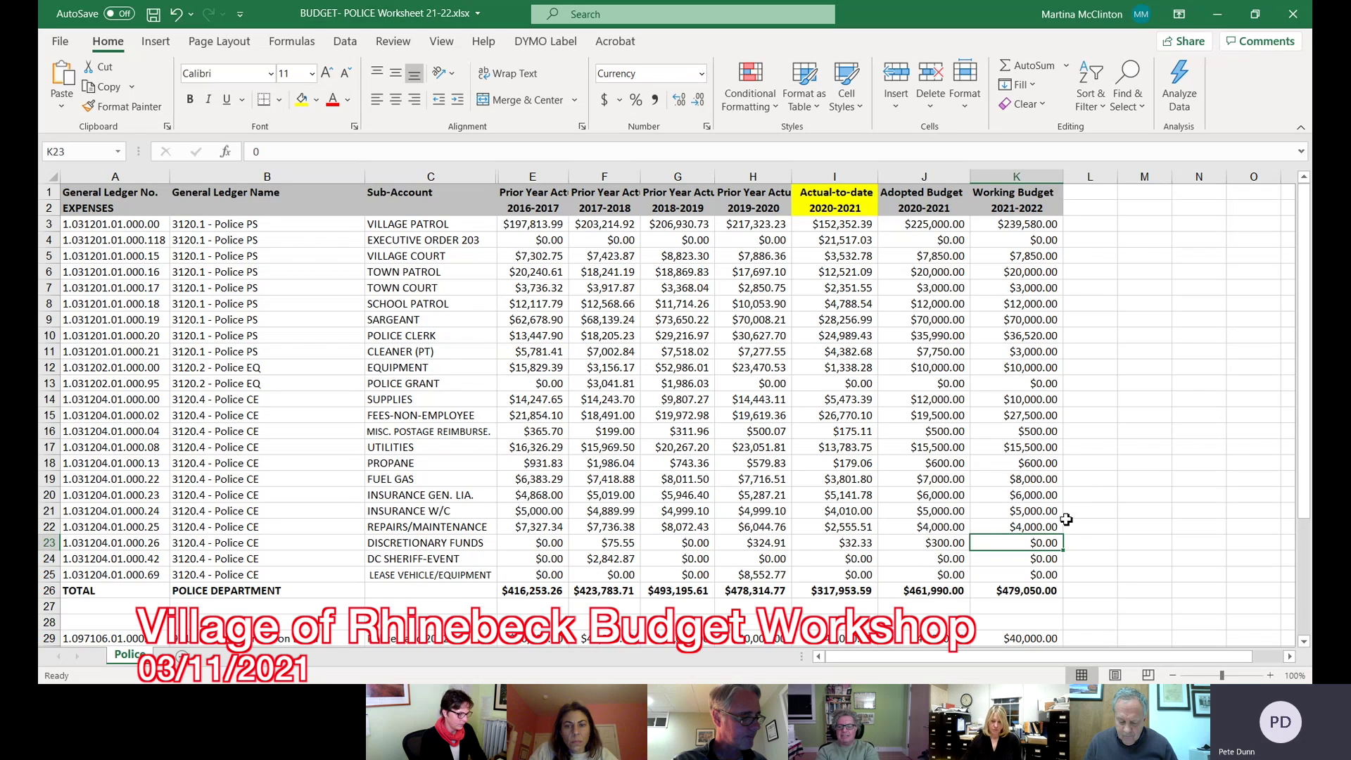
# Step: Re-enter the 2021-2022 working budget for Repairs/Maintenance as 4000
pyautogui.click(1050, 527)
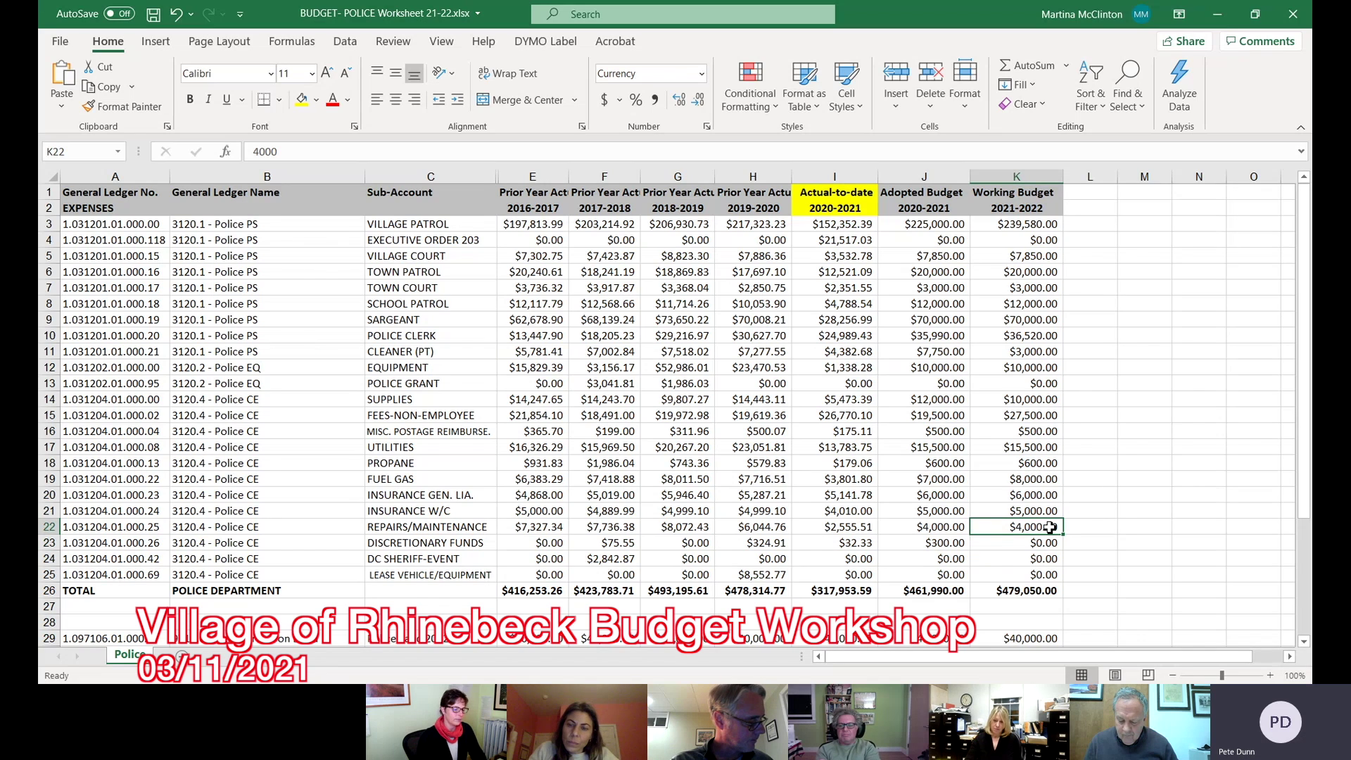
pyautogui.write('3')
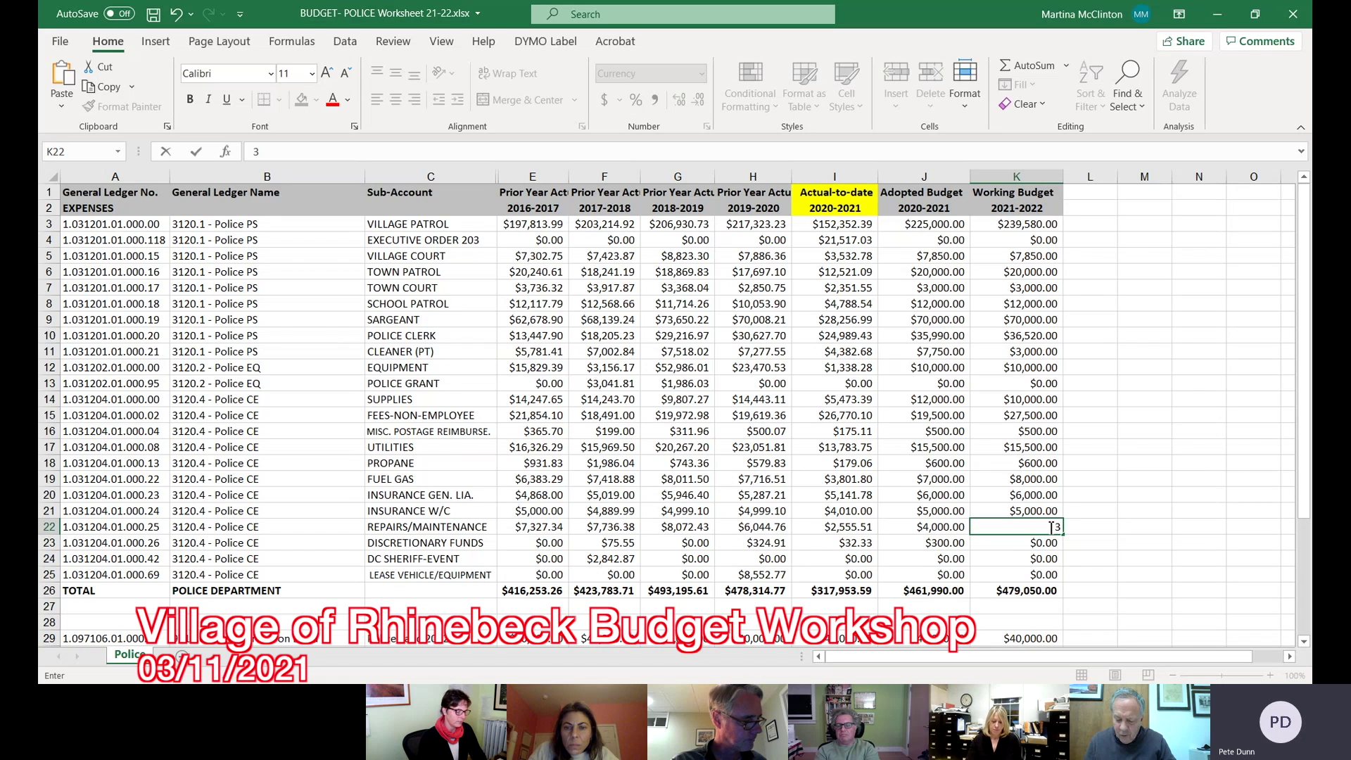
pyautogui.write('4,')
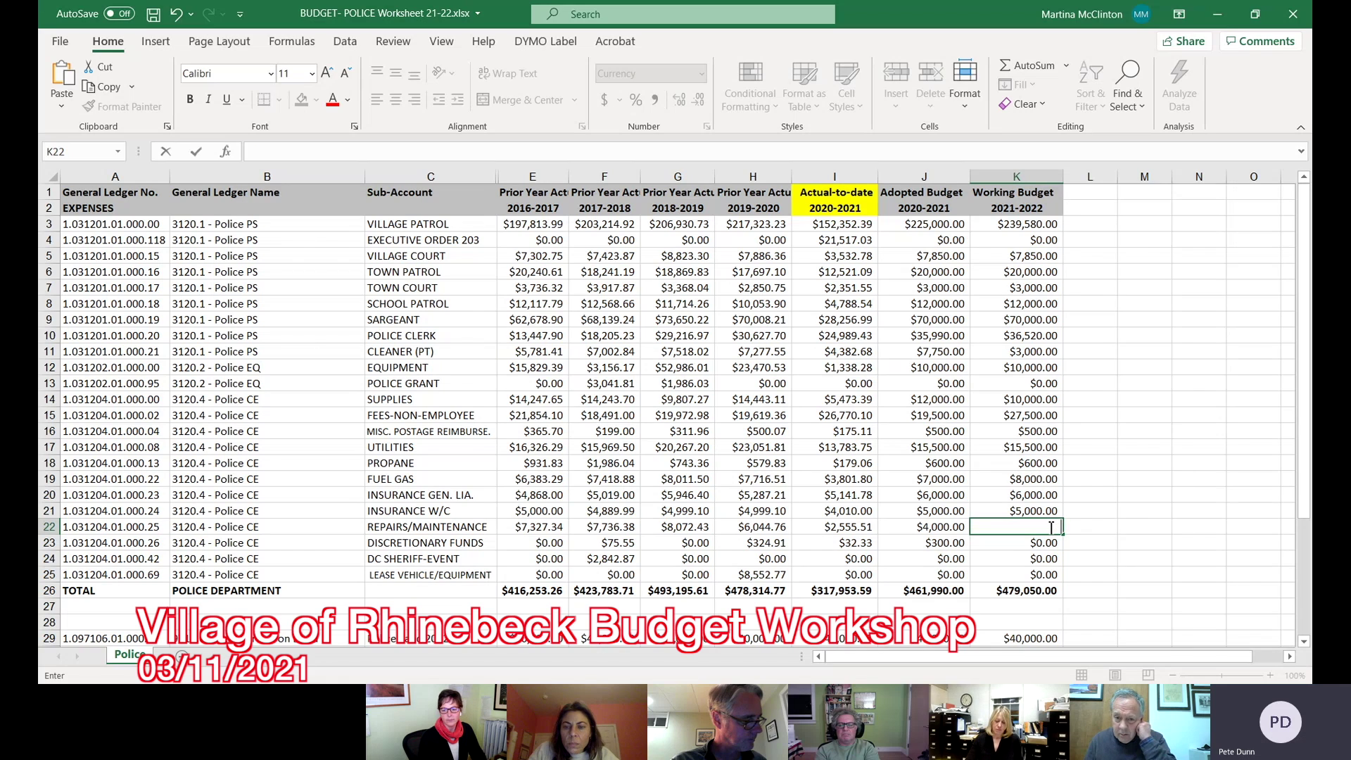
pyautogui.write('000')
pyautogui.press('Return')
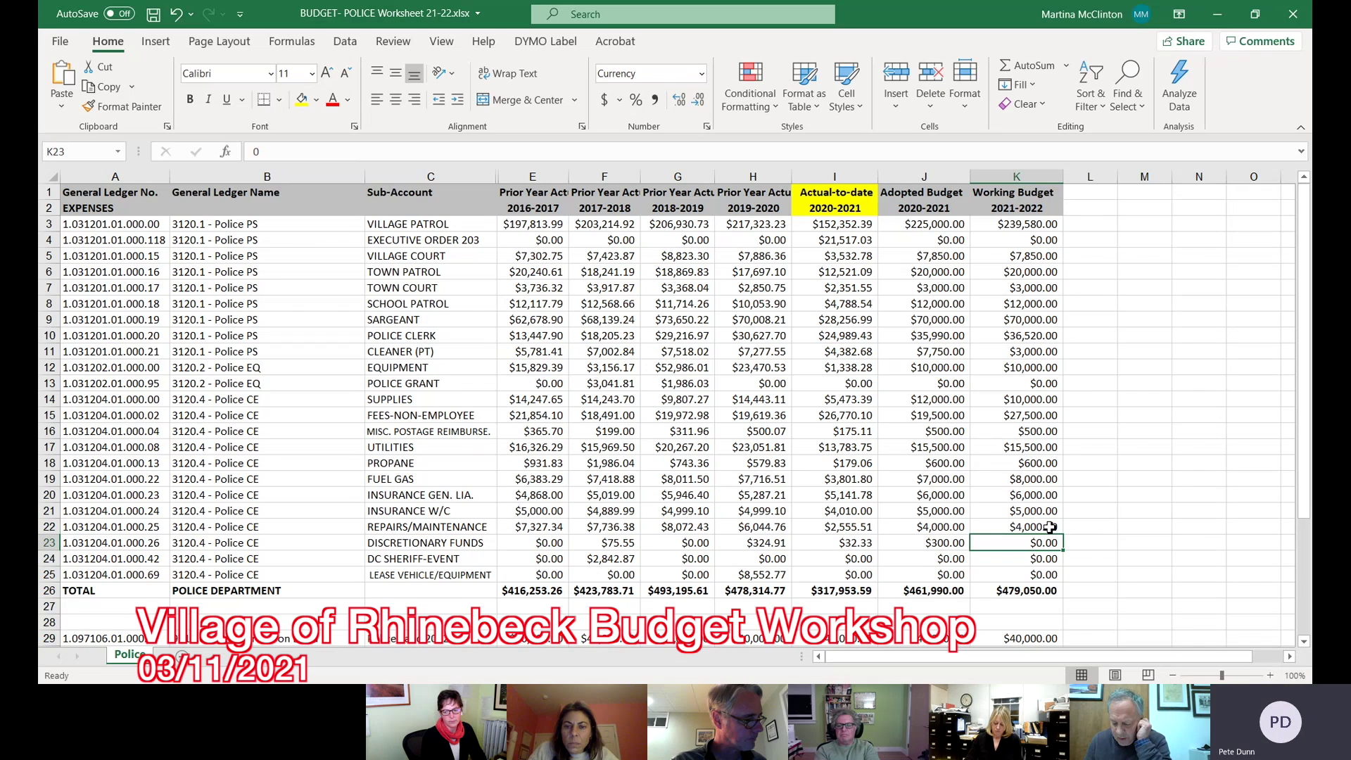
# Step: Enter 3000 as the 2021-2022 working budget for Discretionary Funds
pyautogui.write('3,')
pyautogui.write('000')
pyautogui.press('Return')
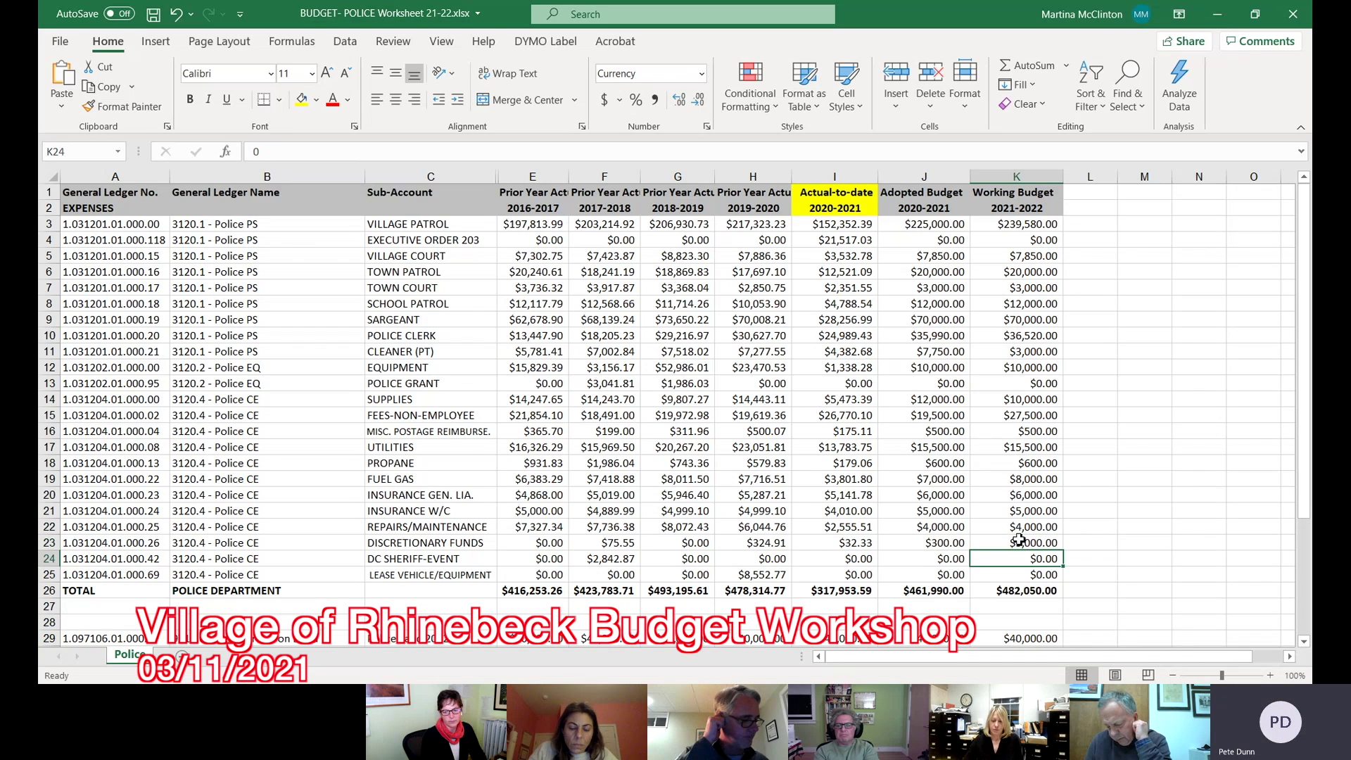
# Step: Correct the 2021-2022 working budget for Discretionary Funds to 300 and reselect that amount
pyautogui.click(1019, 542)
pyautogui.write('300')
pyautogui.press('Return')
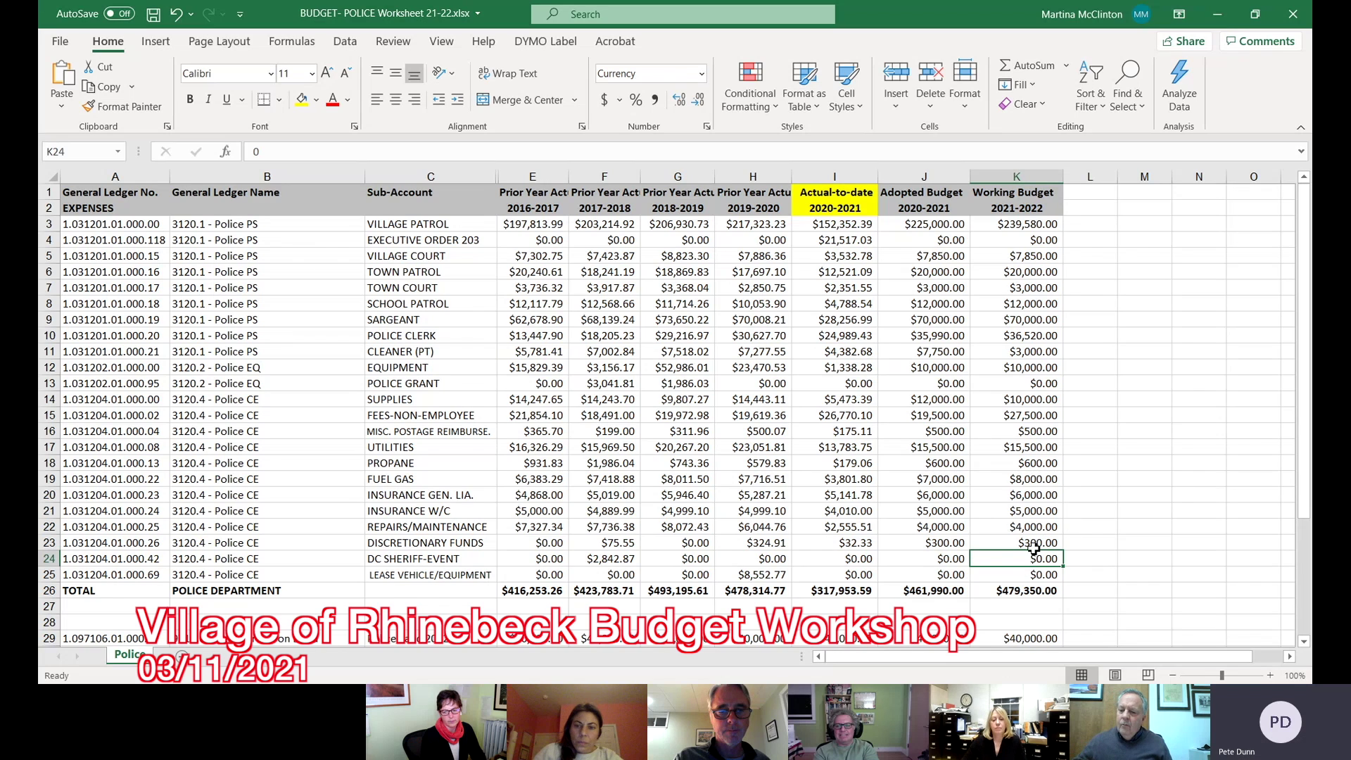
pyautogui.click(1033, 545)
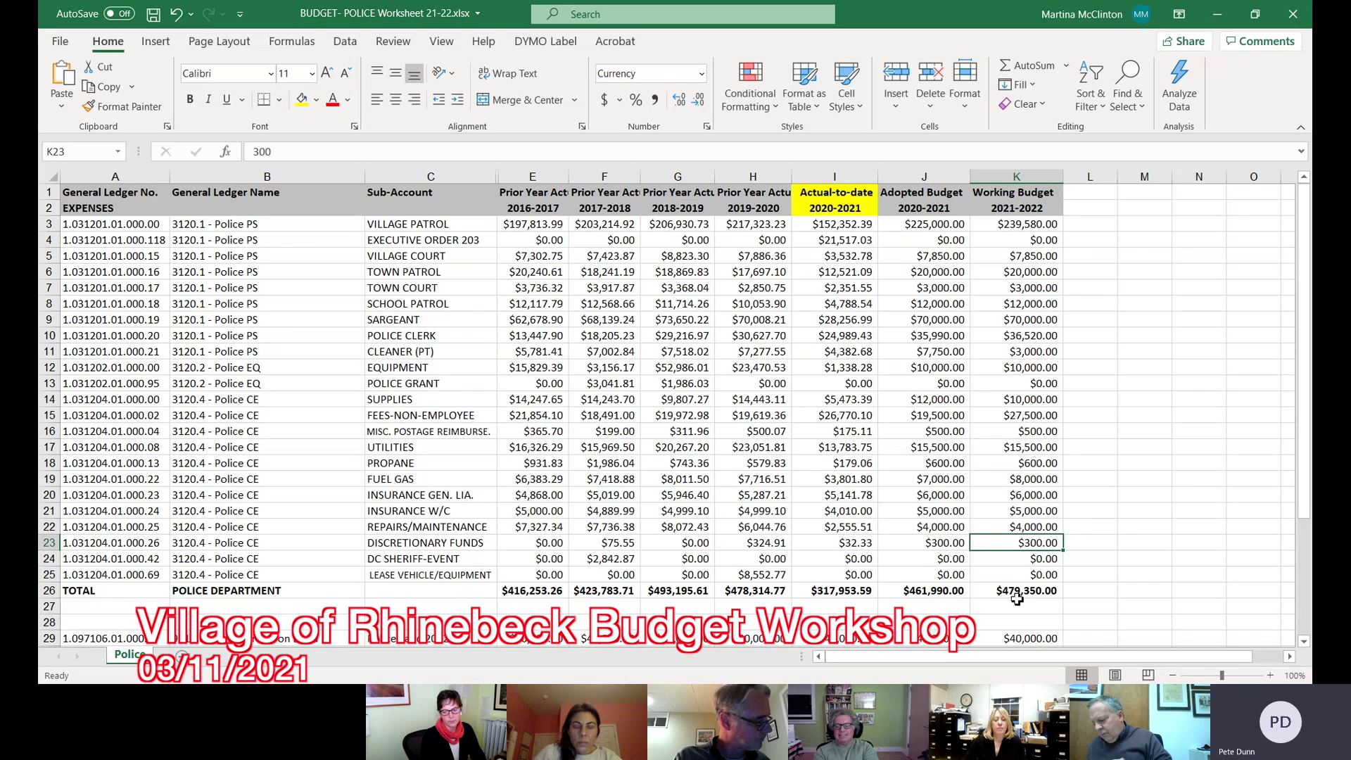
# Step: Examine the police debt service and capital projects transfer lines beneath the department total
pyautogui.scroll(-1, 1019, 594)
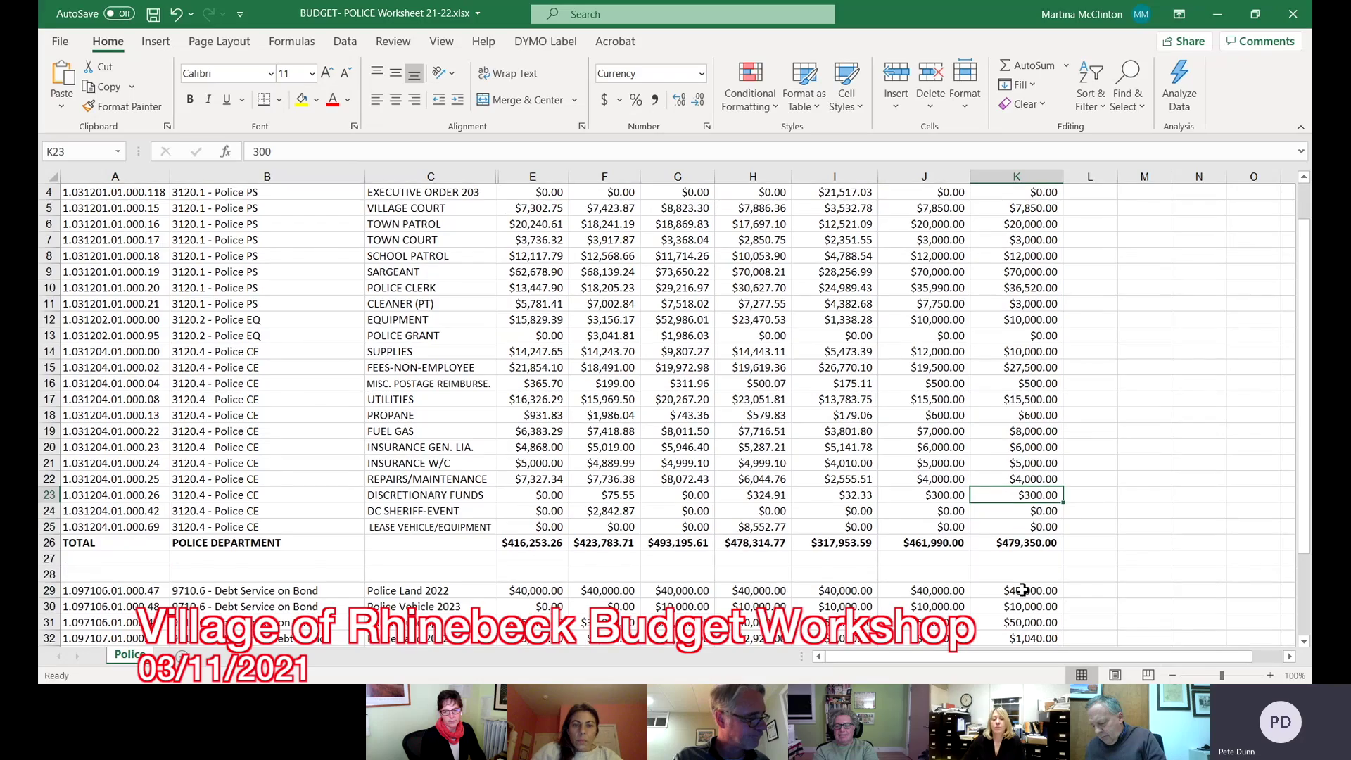
pyautogui.scroll(-5, 1022, 589)
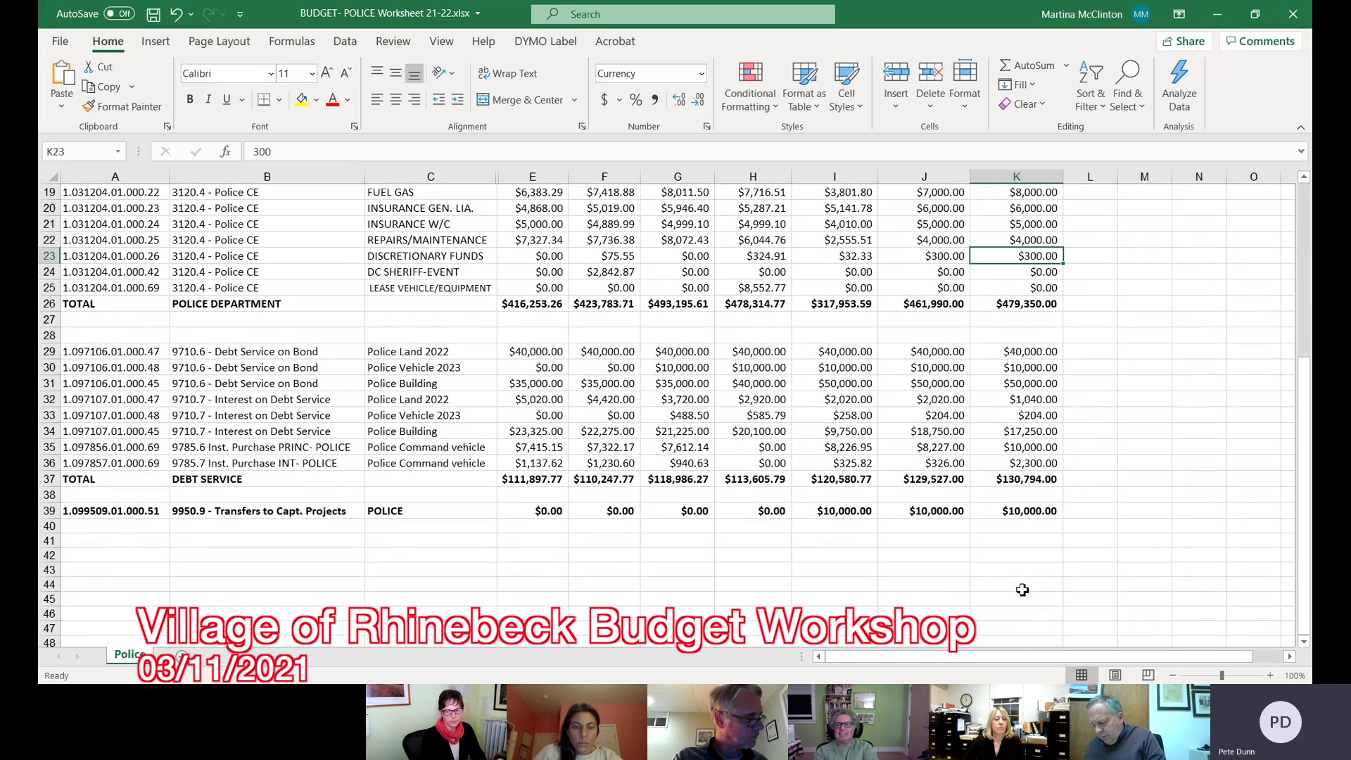
pyautogui.scroll(-3, 1022, 590)
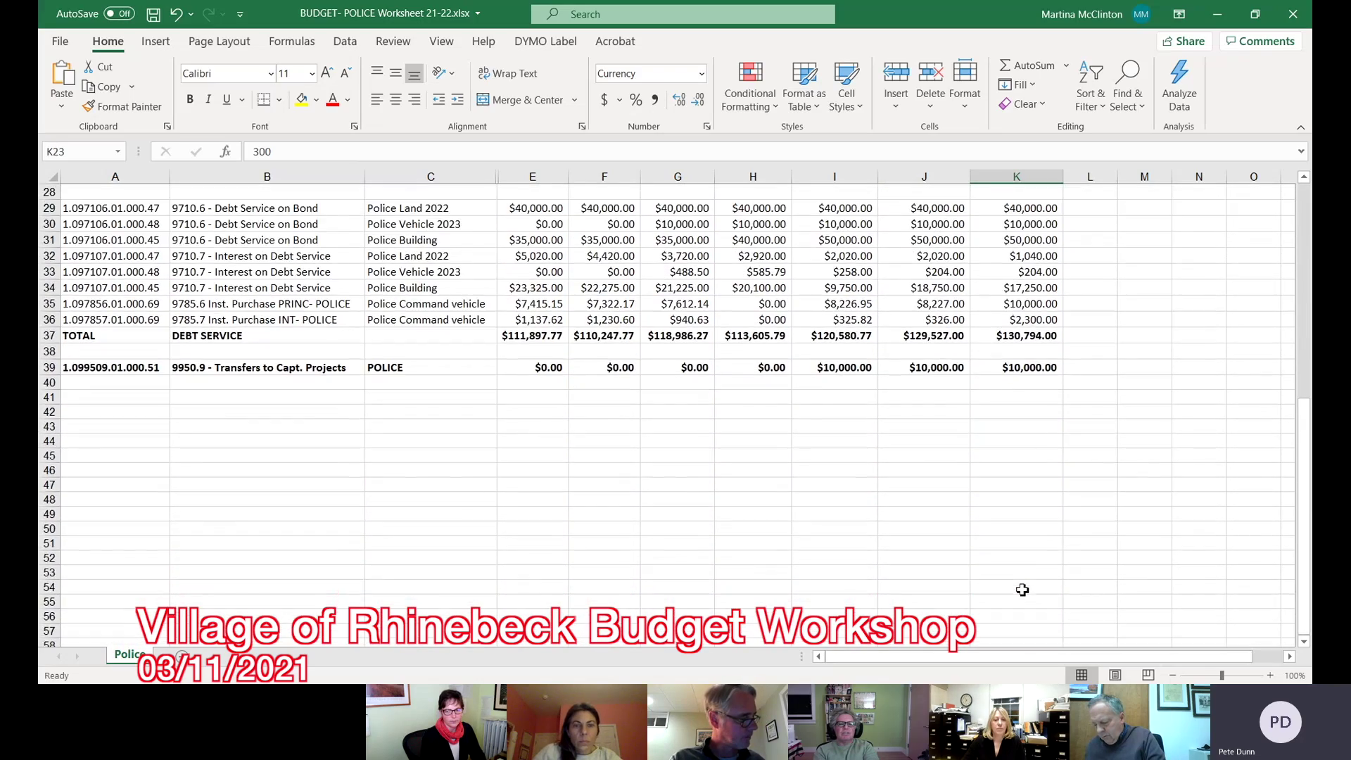
pyautogui.scroll(2, 1135, 364)
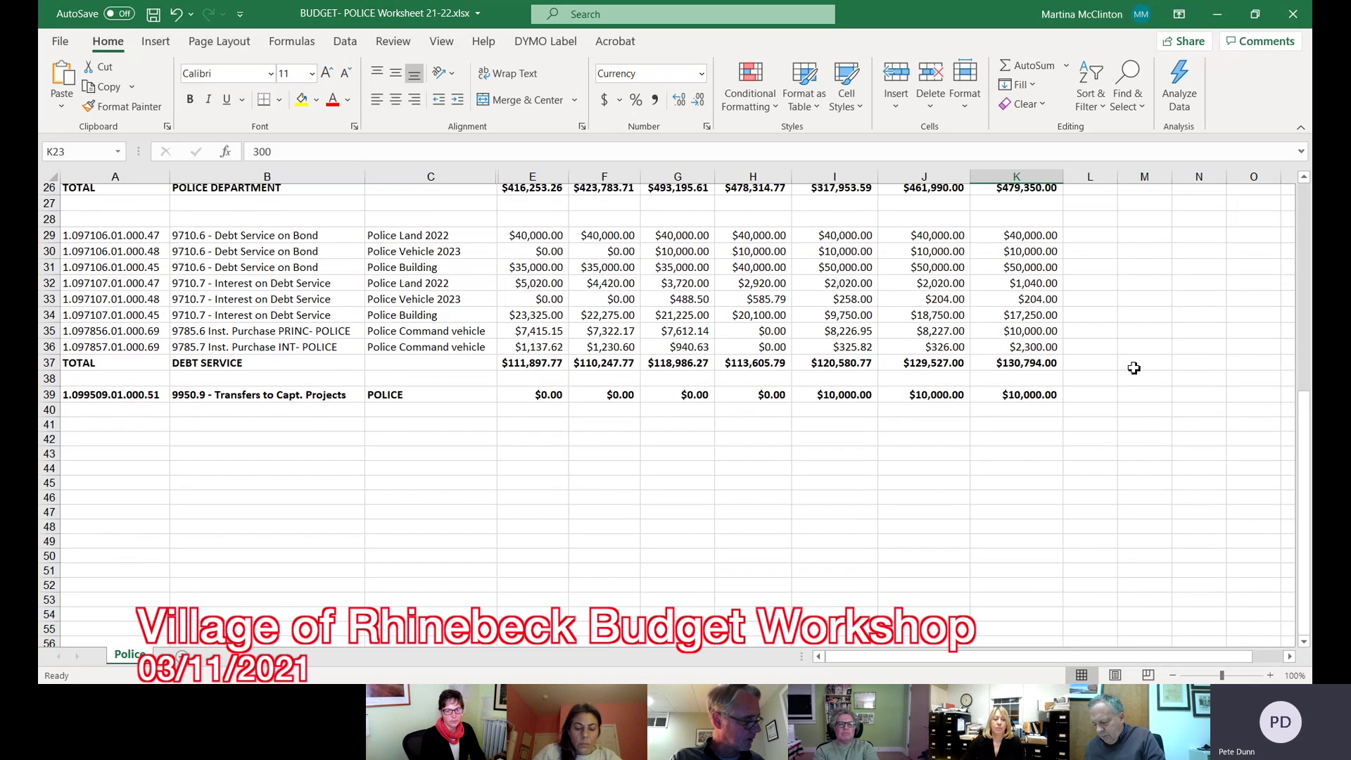
pyautogui.scroll(1, 1133, 368)
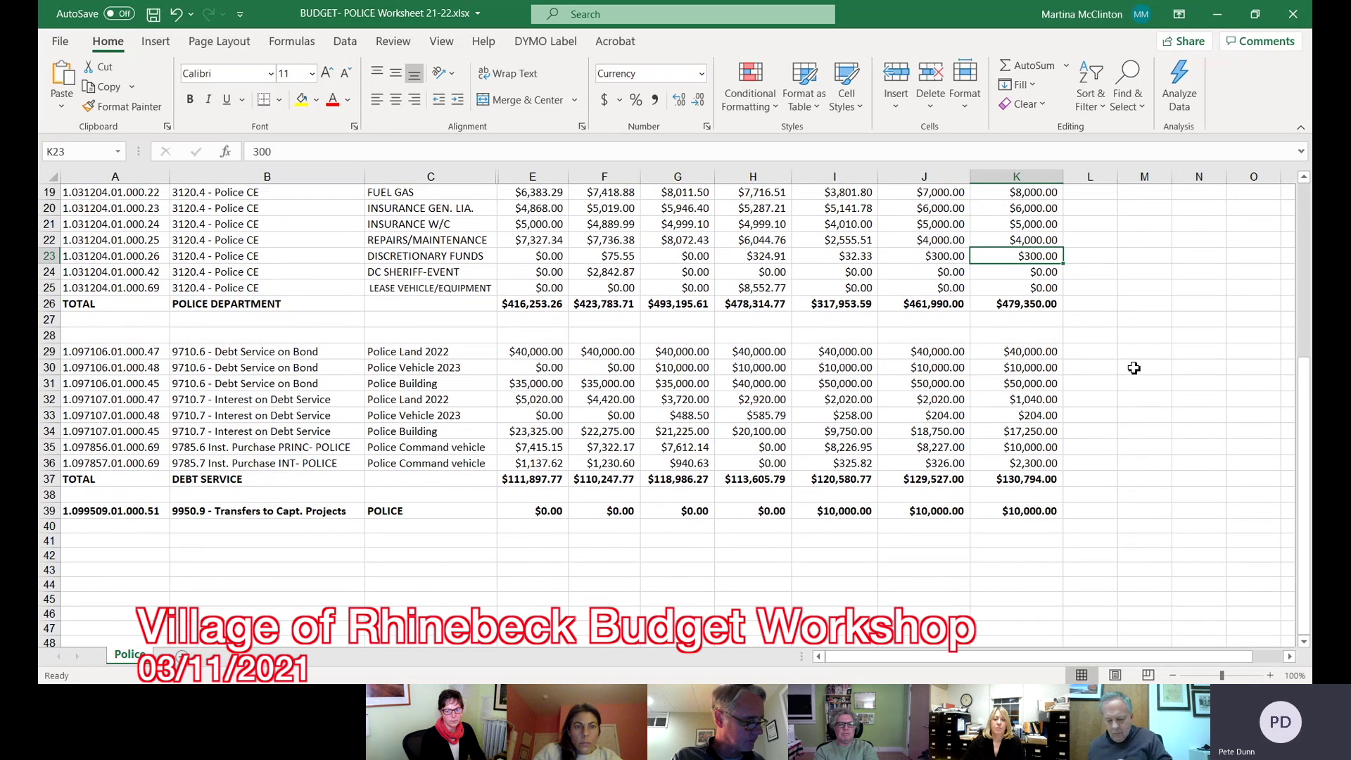
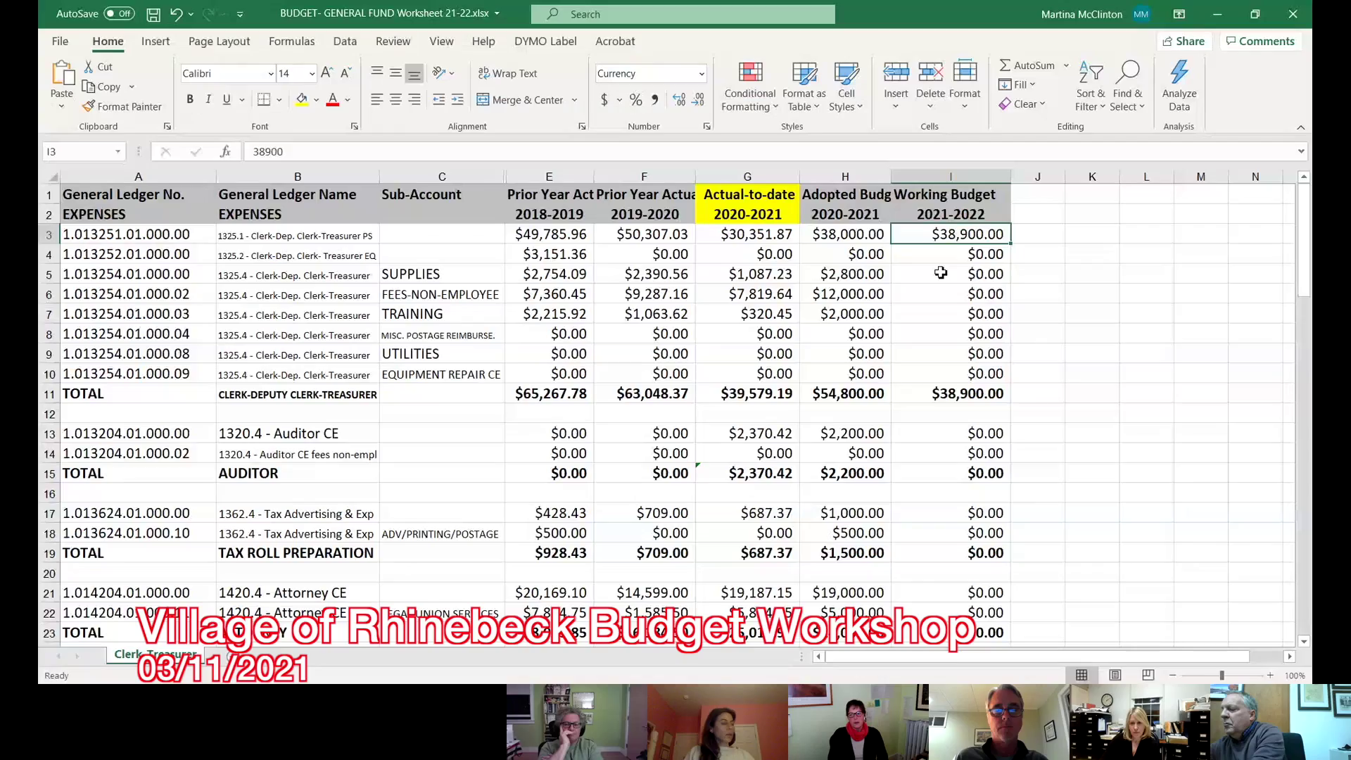
# Step: In the general fund worksheet, enter 2800 as the 2021-2022 working budget for Clerk-Treasurer Supplies
pyautogui.click(940, 273)
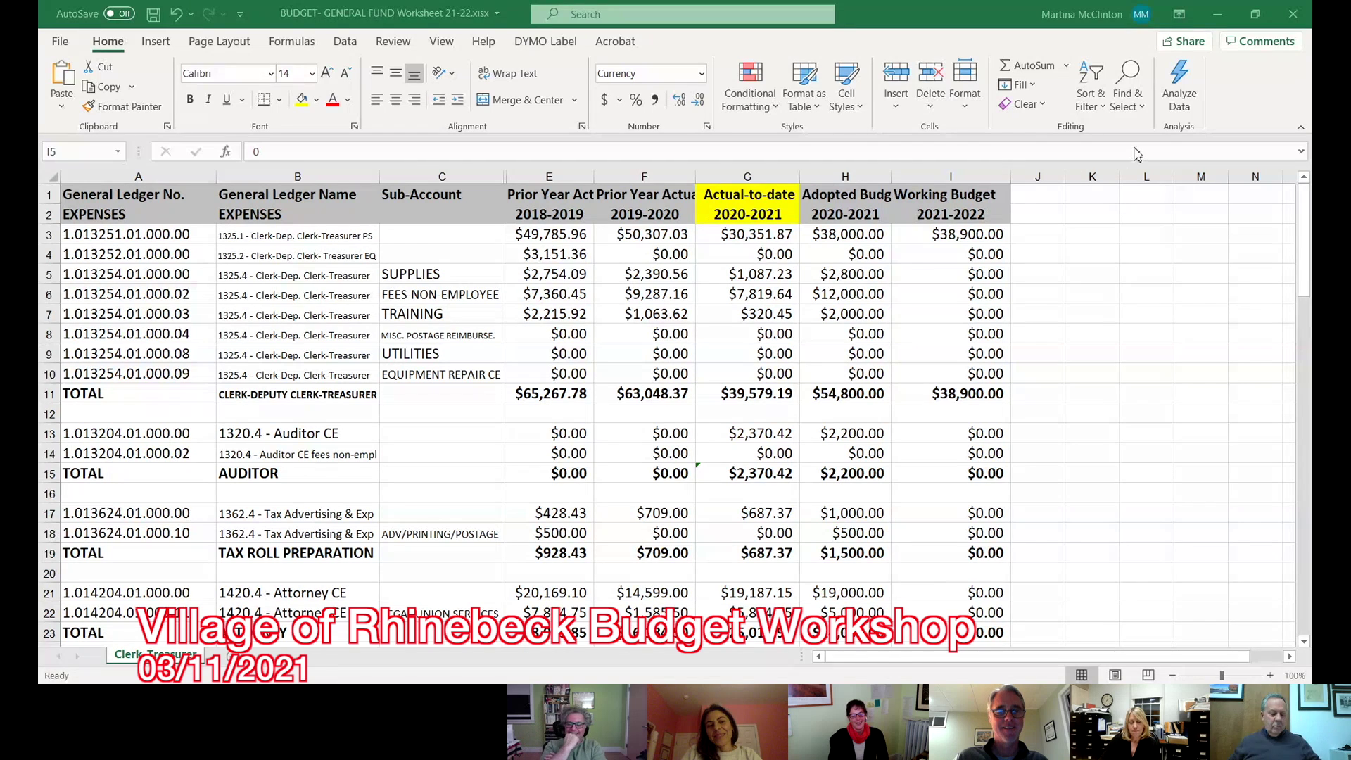
pyautogui.click(946, 274)
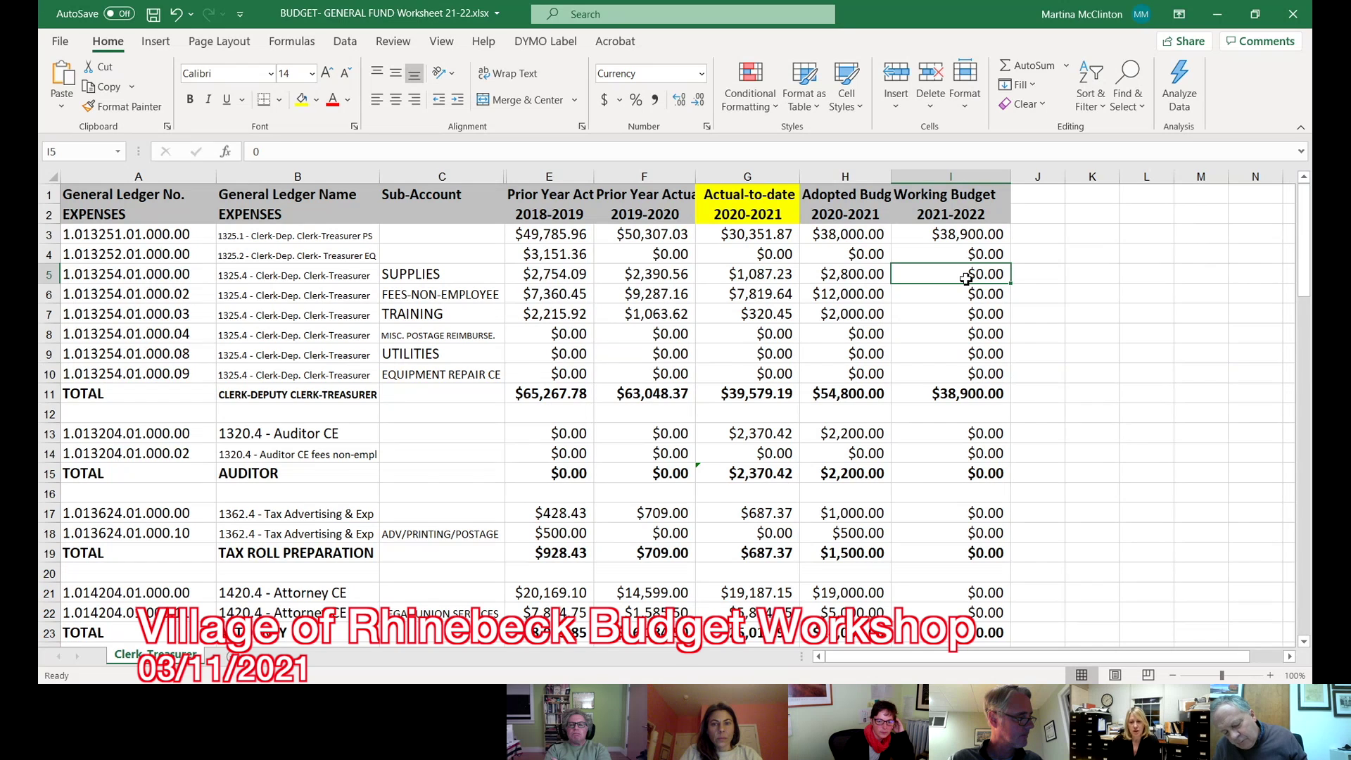
pyautogui.click(970, 238)
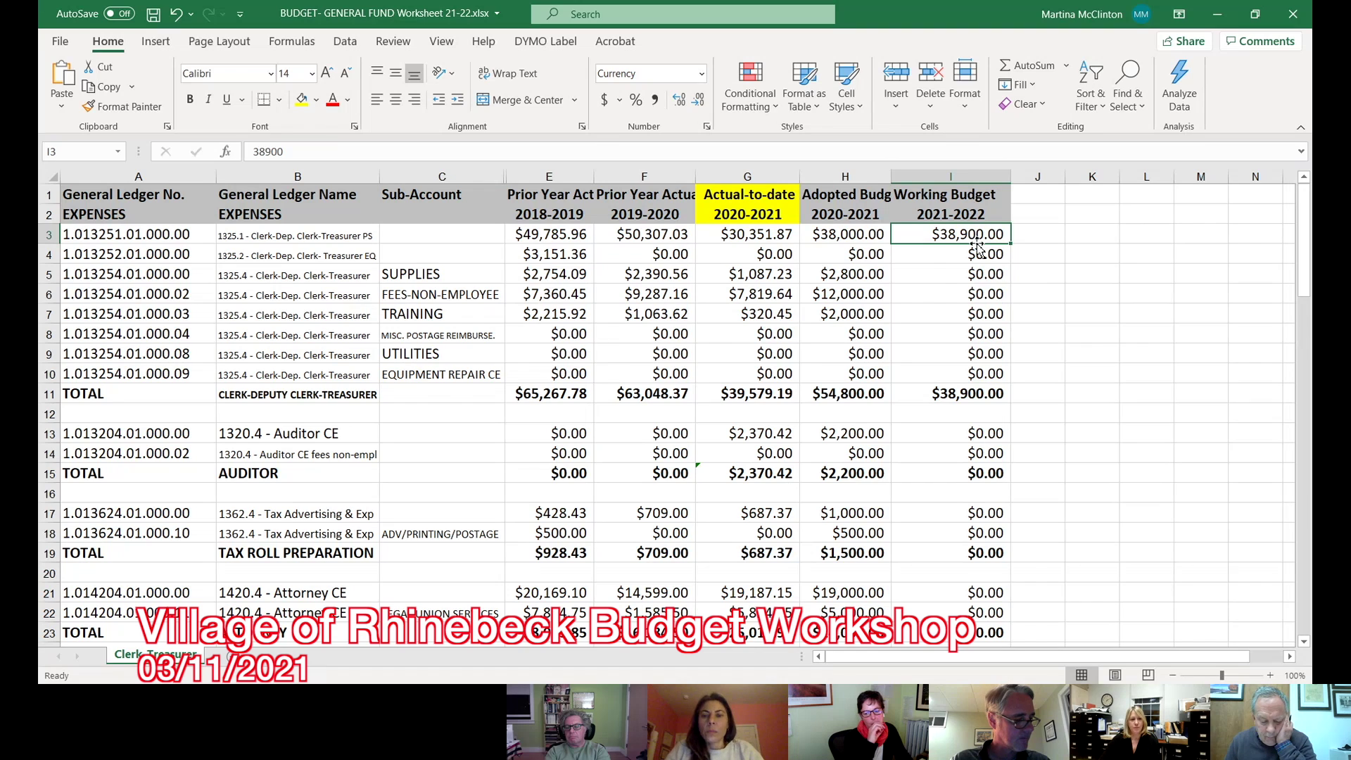
pyautogui.click(975, 276)
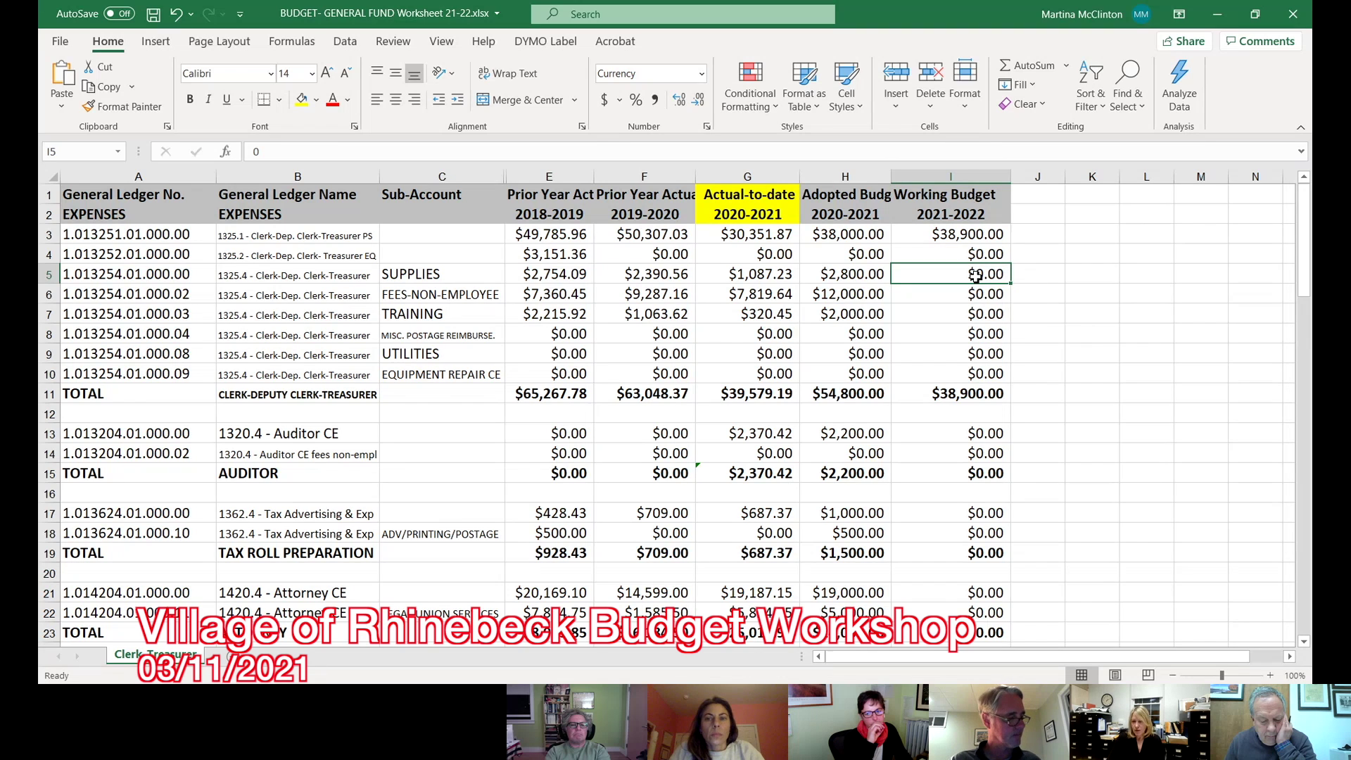
pyautogui.write('2800')
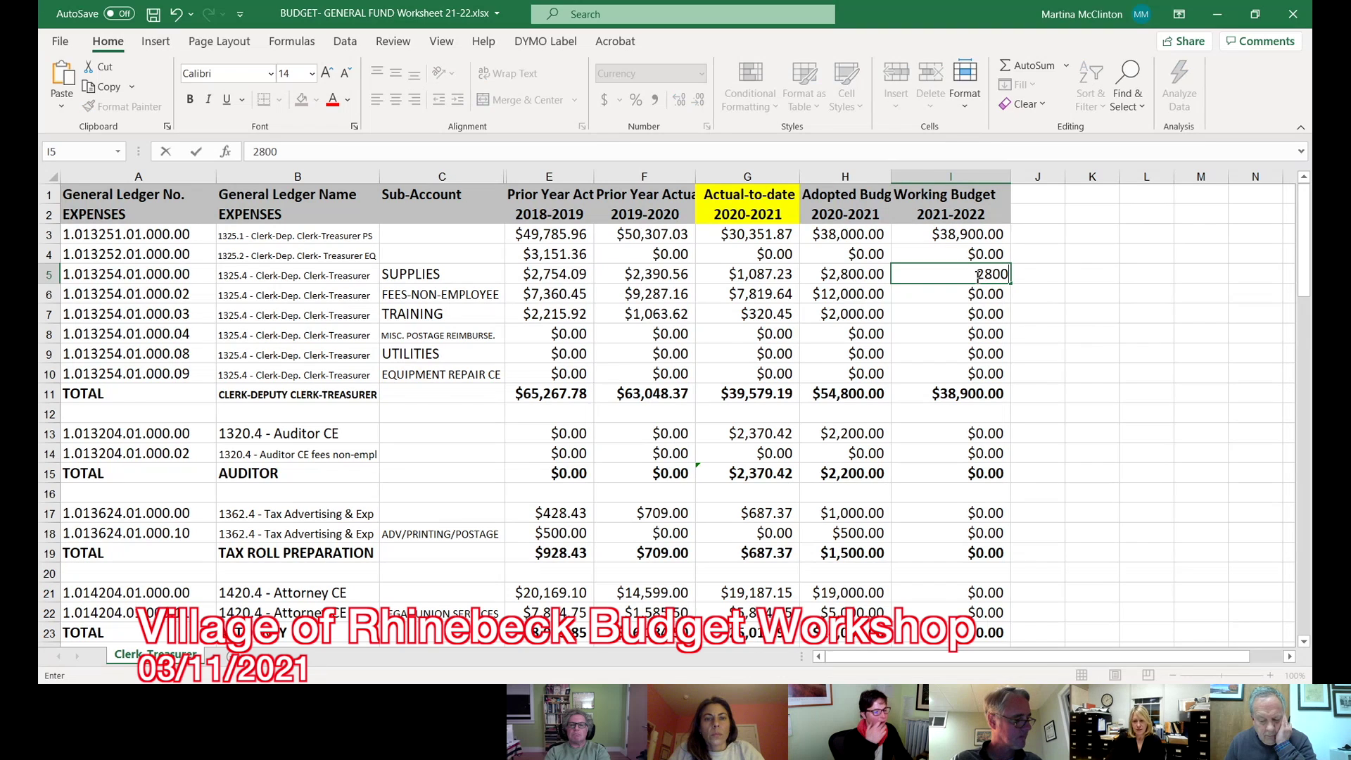
pyautogui.press('Return')
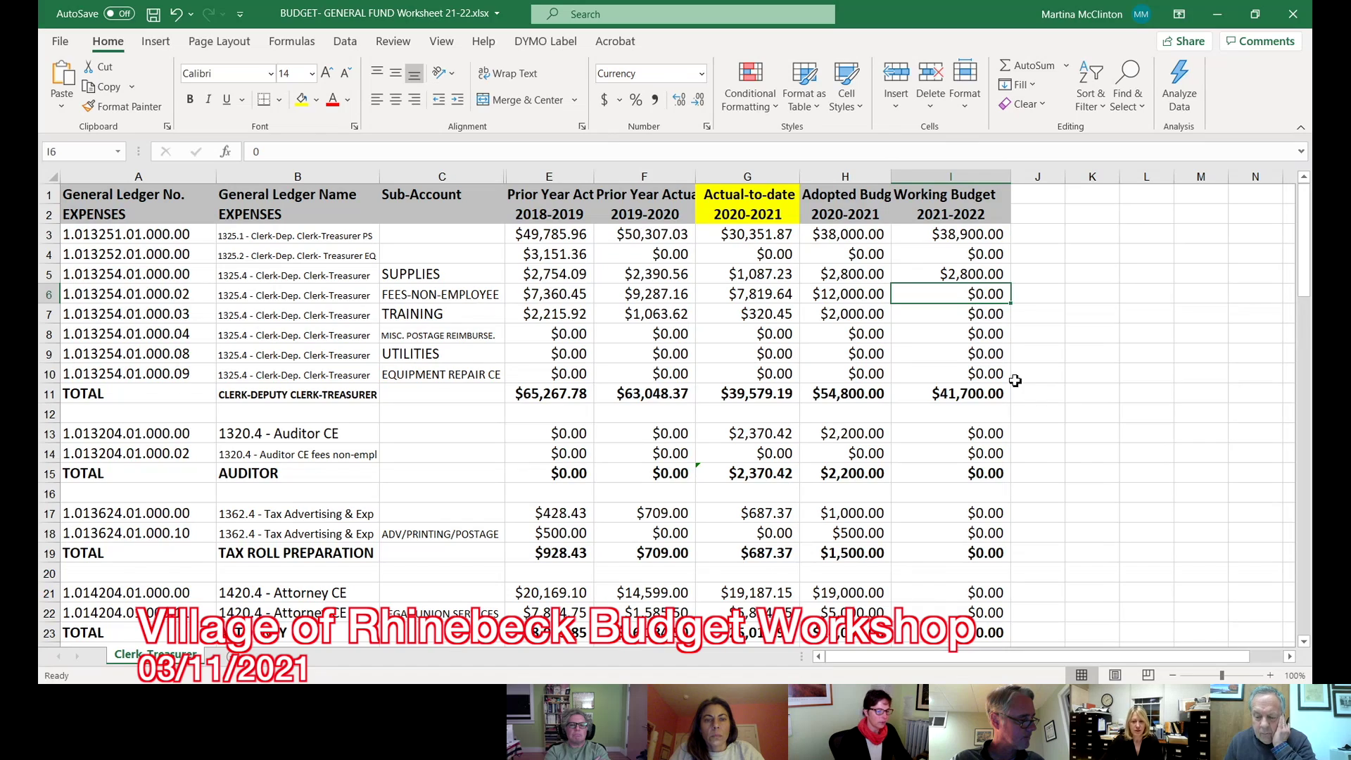
# Step: Examine the general fund sections down to the shared annual service contracts list under Fees Non-Employees
pyautogui.scroll(-4, 1013, 377)
pyautogui.scroll(-11, 1023, 381)
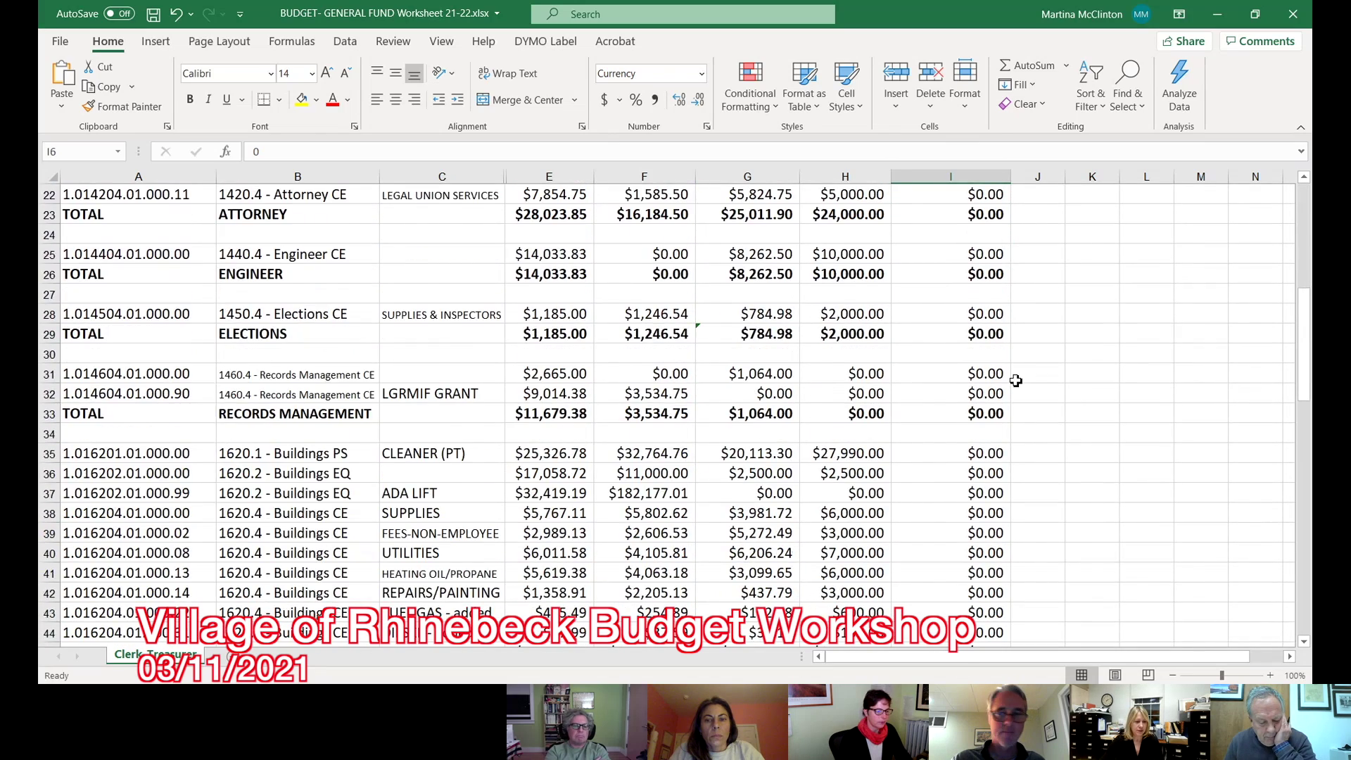
pyautogui.scroll(-2, 1015, 381)
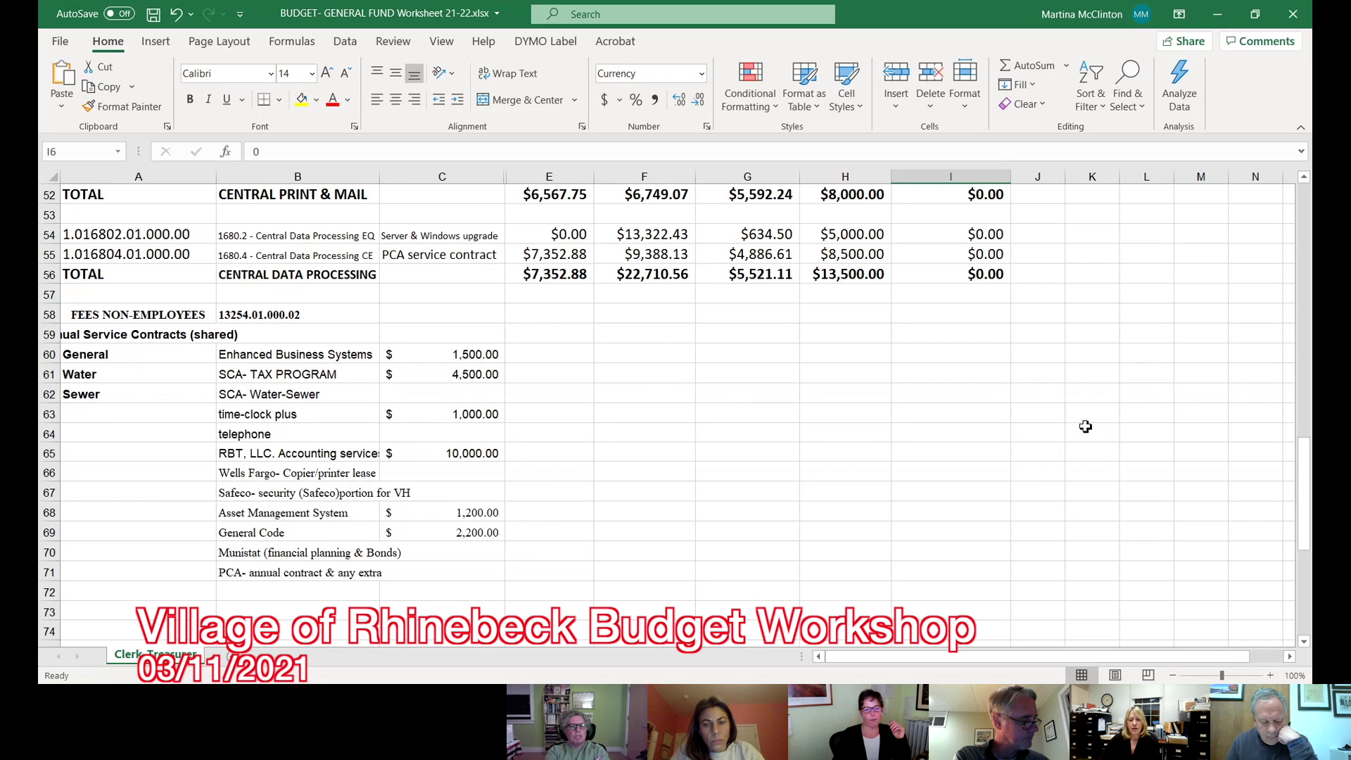
pyautogui.scroll(6, 1085, 427)
pyautogui.scroll(1, 1090, 427)
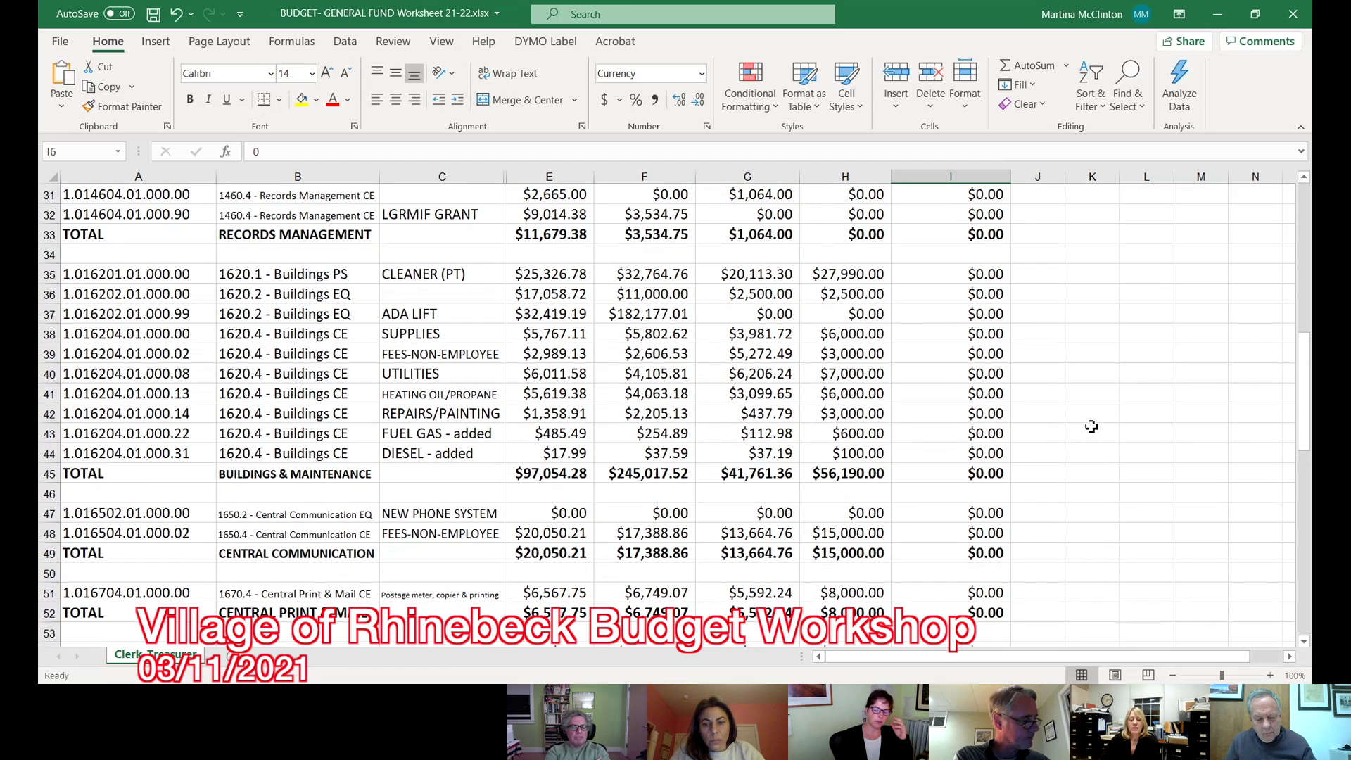
pyautogui.scroll(-5, 1113, 403)
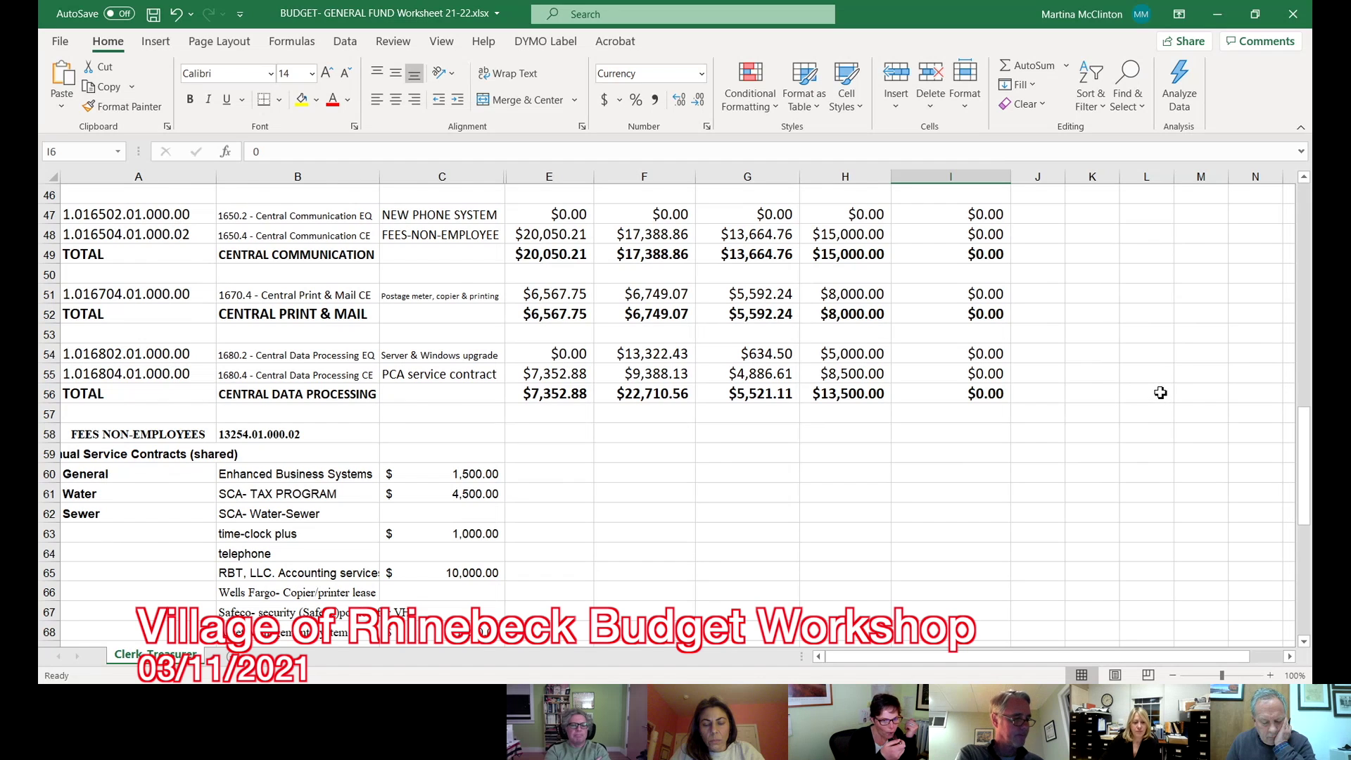
pyautogui.scroll(5, 1160, 393)
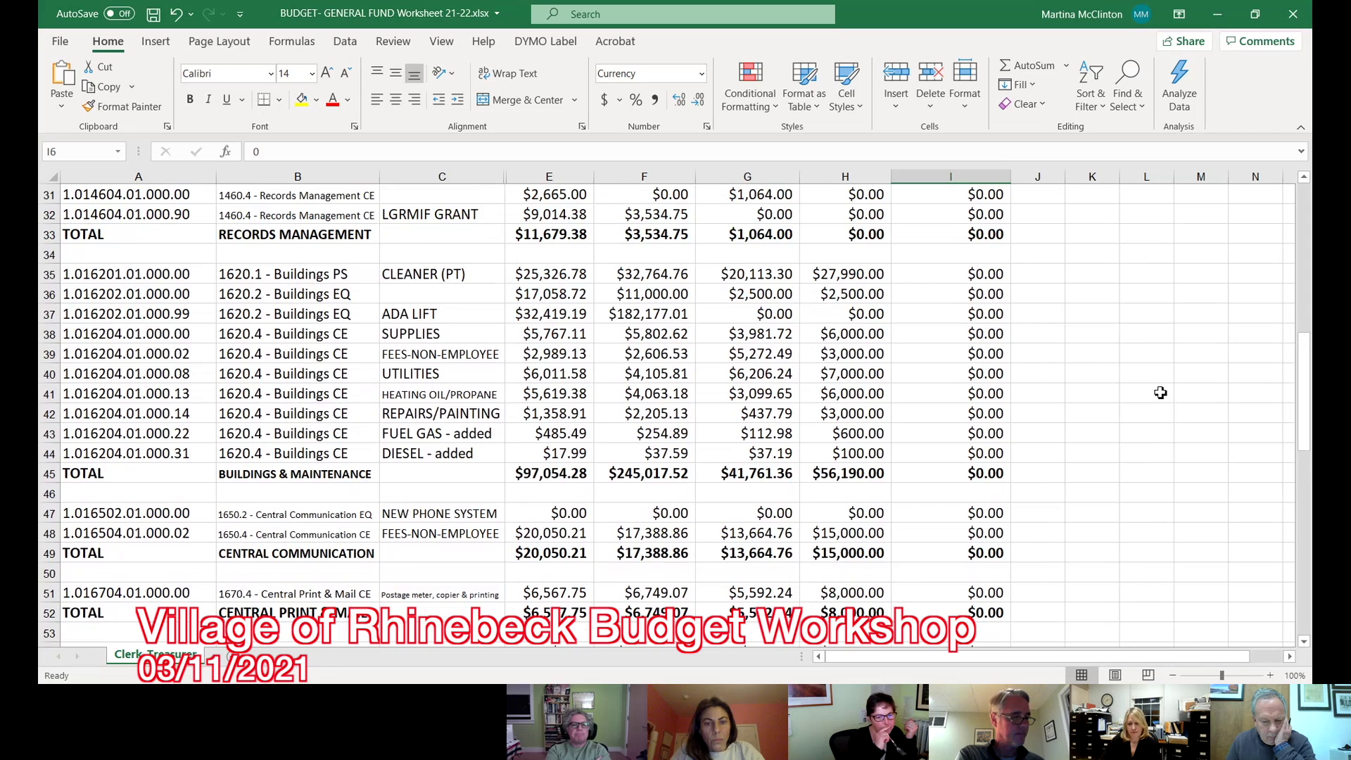
pyautogui.scroll(10, 1160, 392)
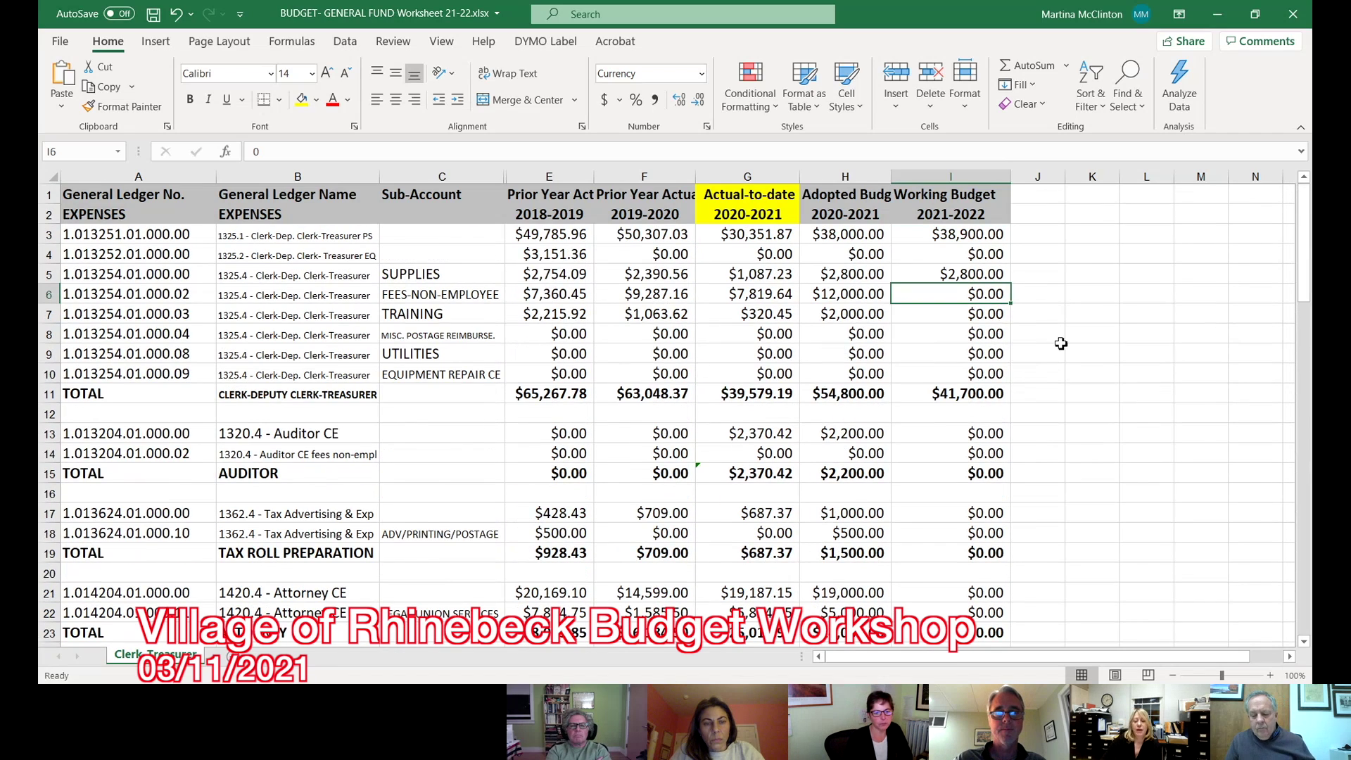
pyautogui.scroll(-1, 1069, 345)
pyautogui.scroll(1, 773, 337)
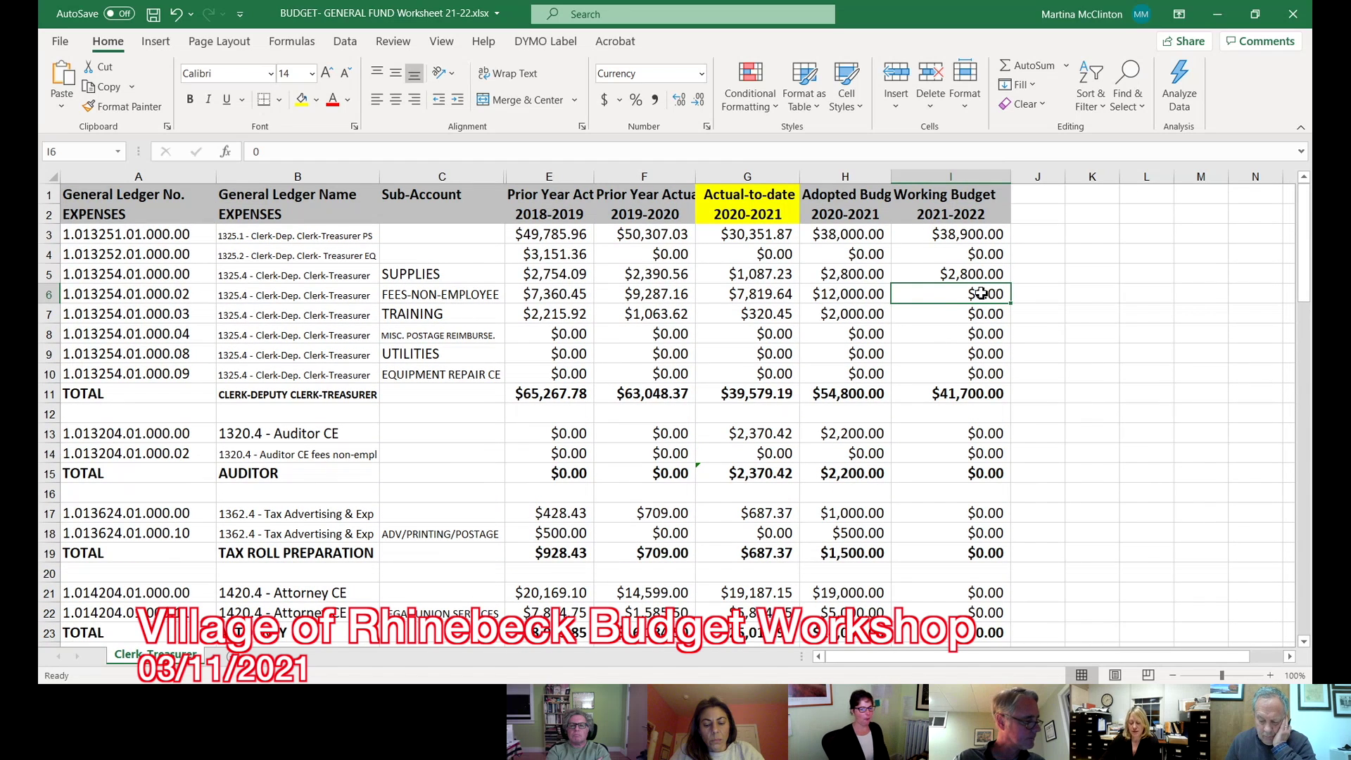
# Step: Enter 7000 as the 2021-2022 working budget for Clerk-Treasurer Fees-Non-Employee
pyautogui.write('7,')
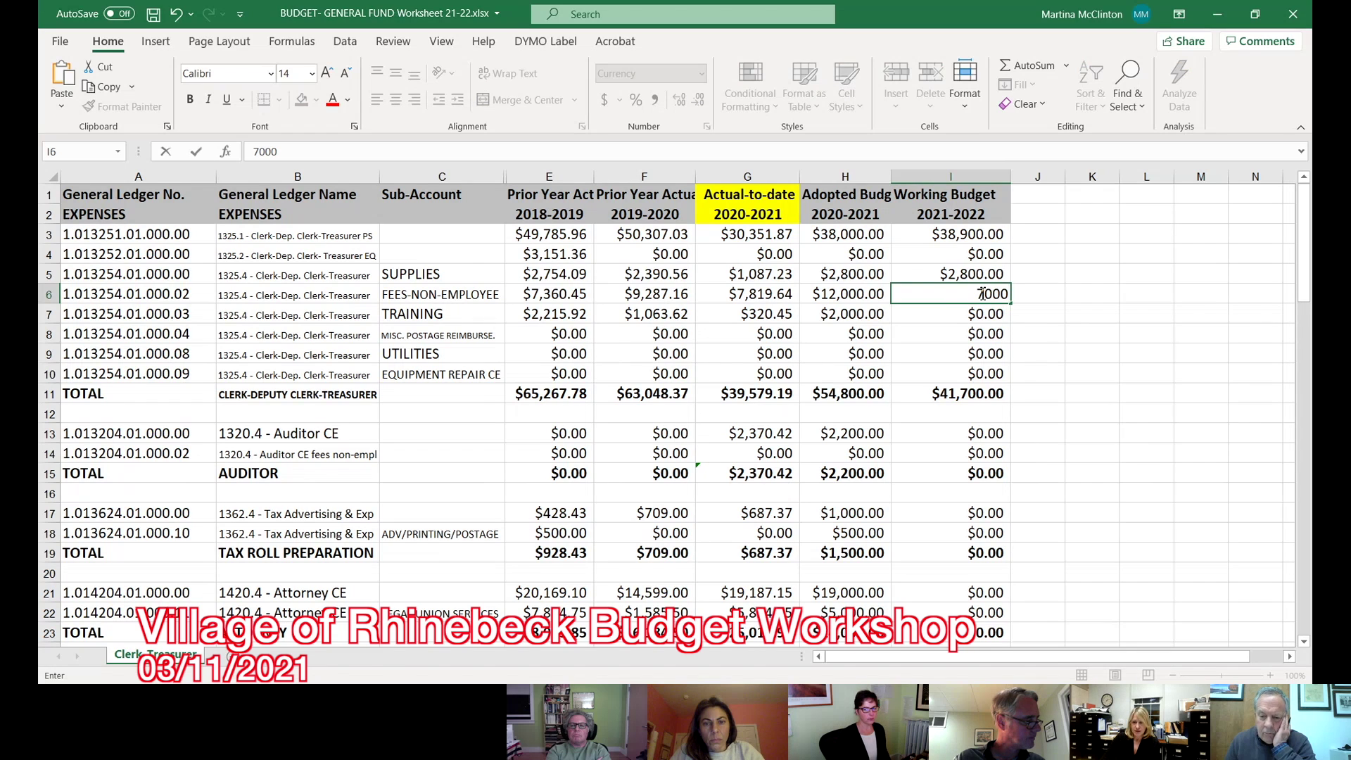
pyautogui.write('000')
pyautogui.press('Return')
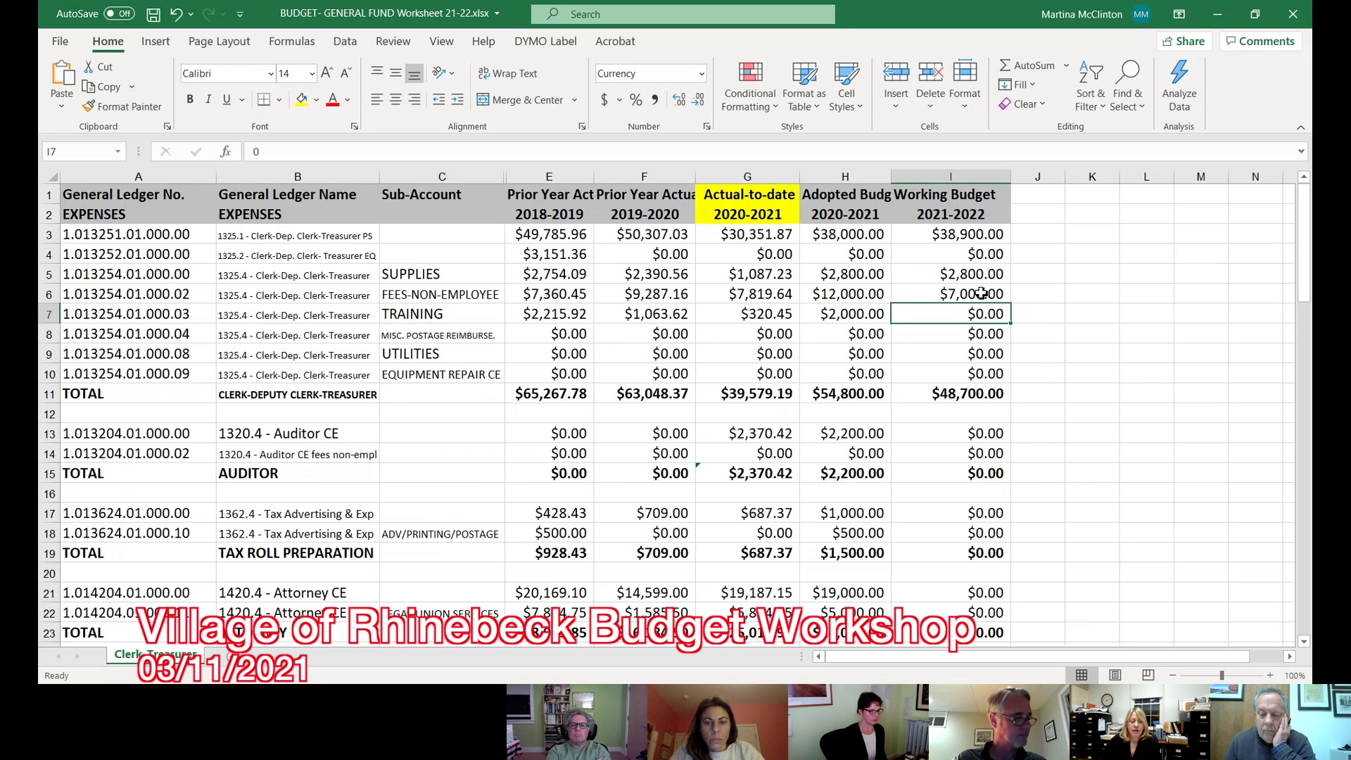
# Step: Enter 7500 as the 2021-2022 working budget on the 1320.4 Auditor CE line
pyautogui.click(939, 434)
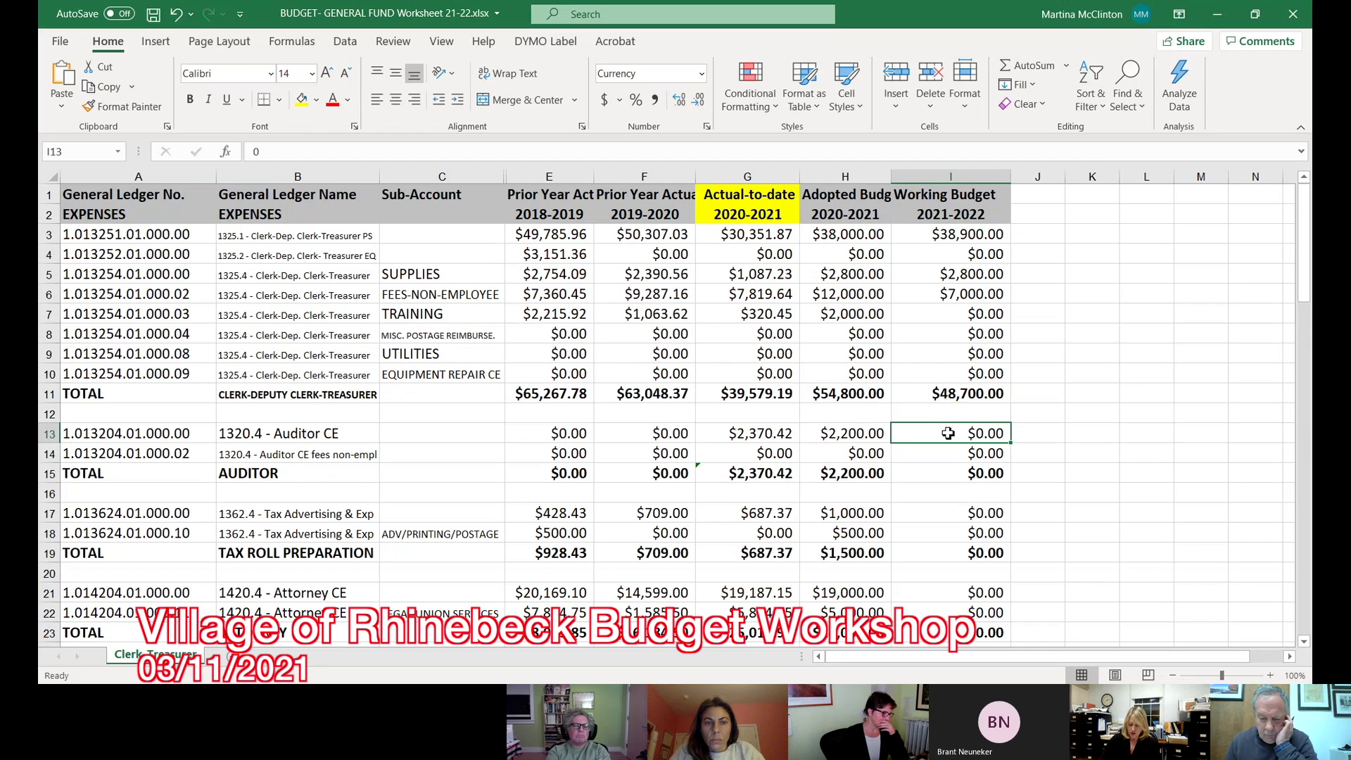
pyautogui.write('75')
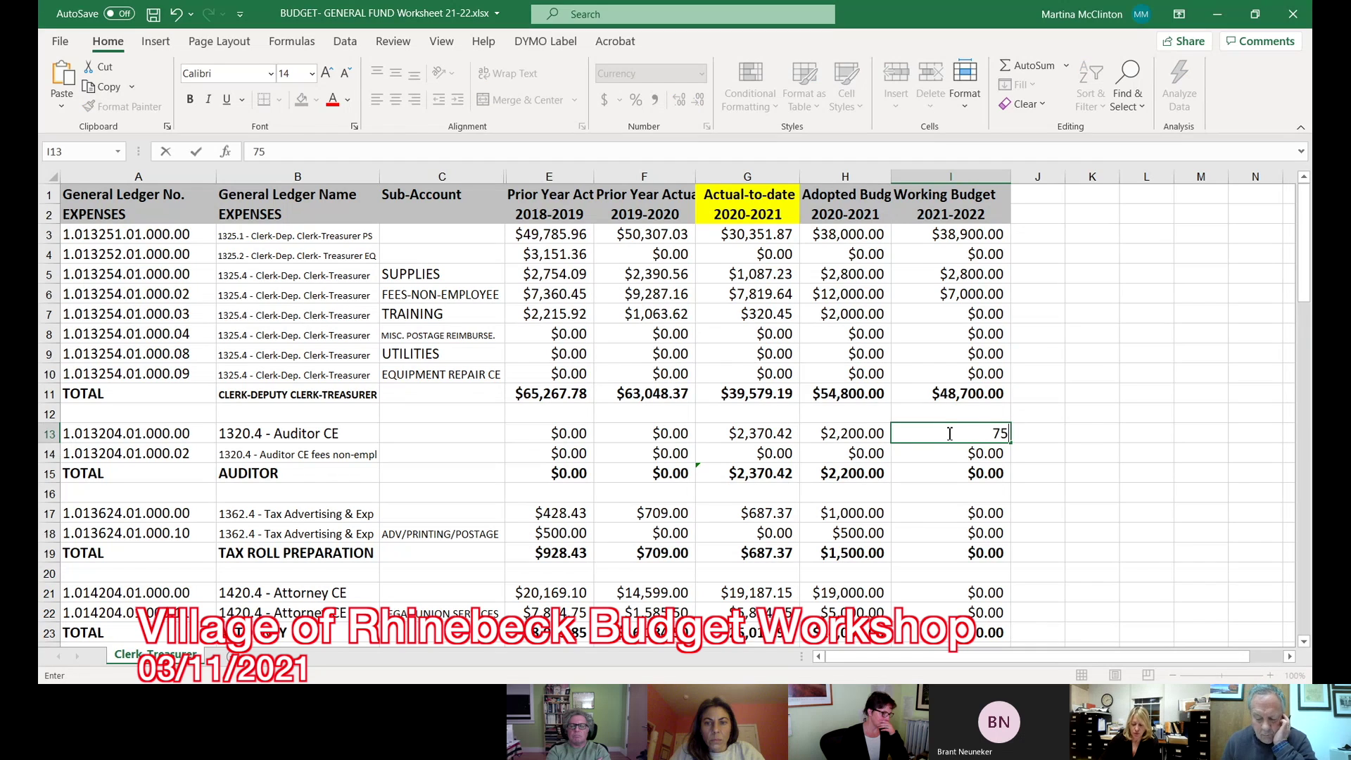
pyautogui.write('00')
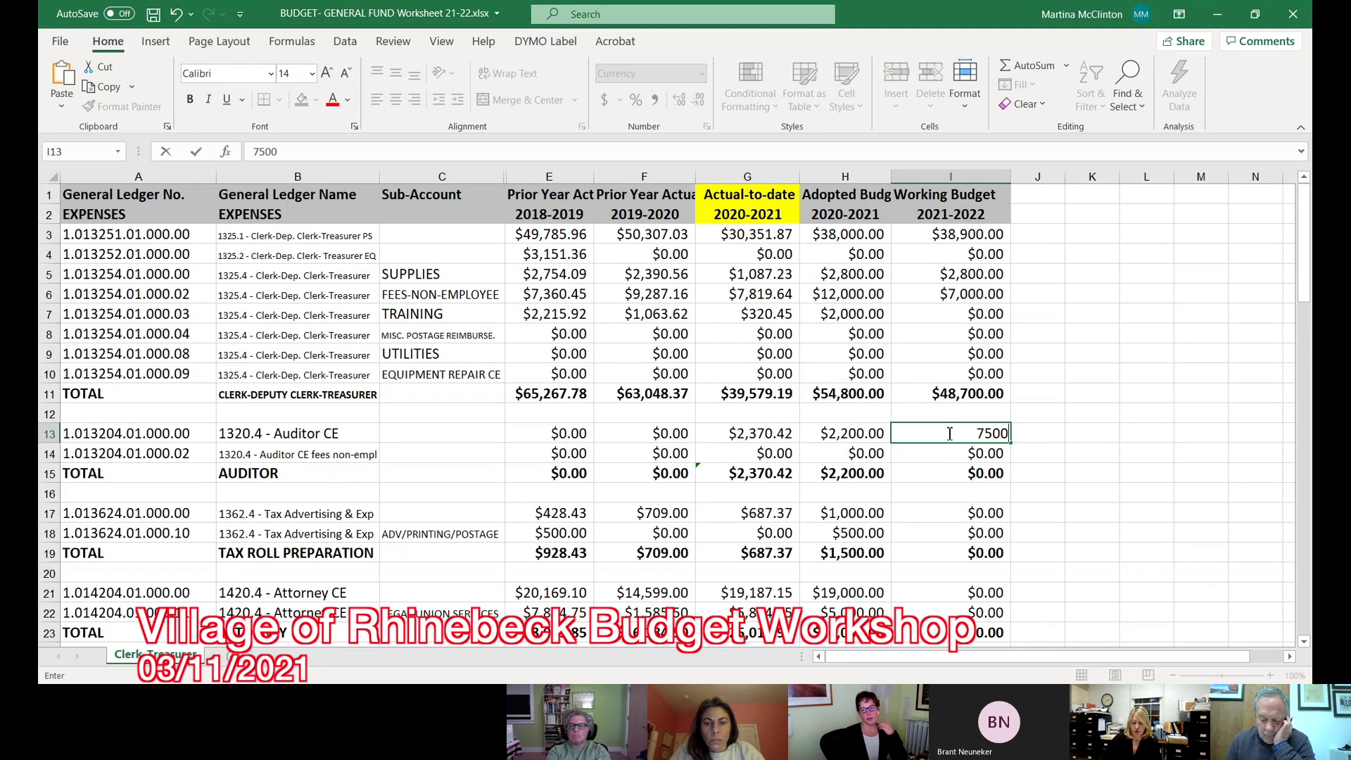
pyautogui.press('Return')
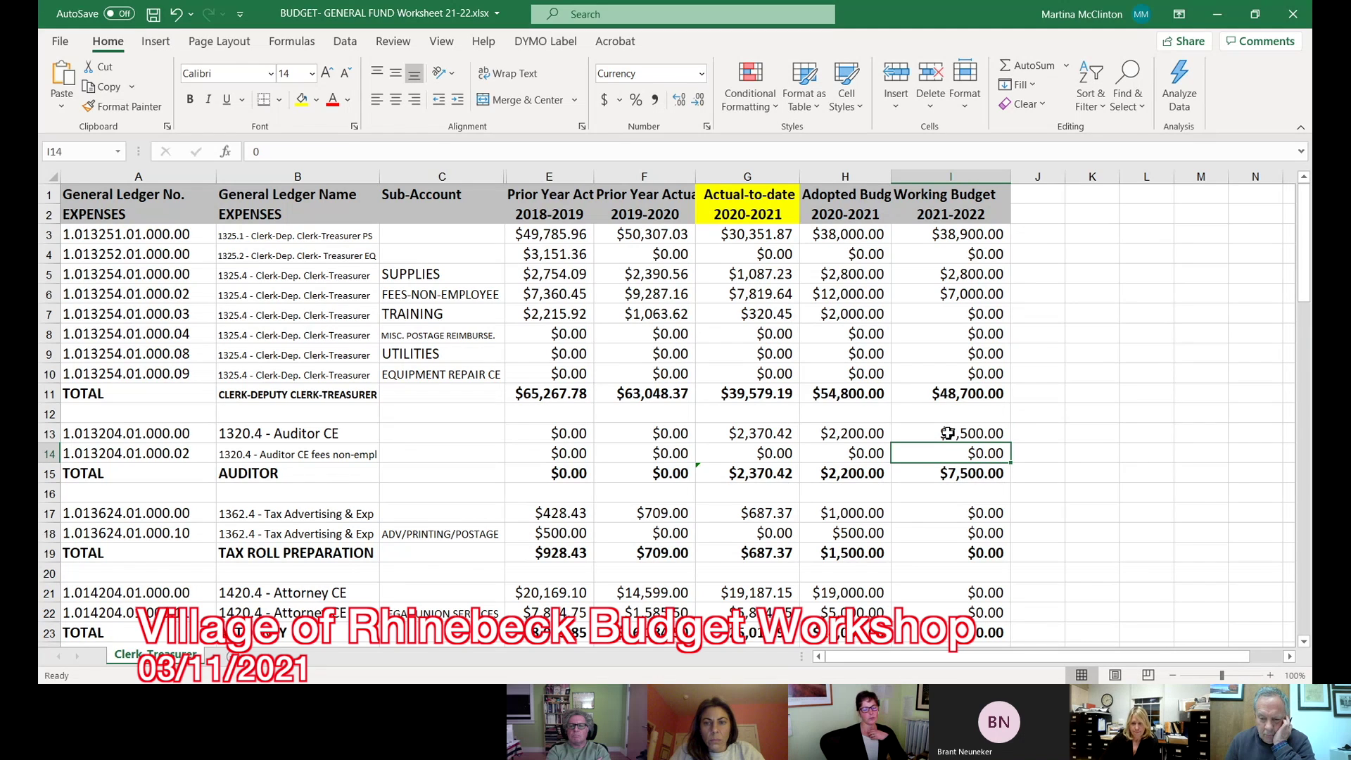
# Step: Enter 2000 as the 2021-2022 working budget for Clerk-Treasurer Training
pyautogui.click(943, 313)
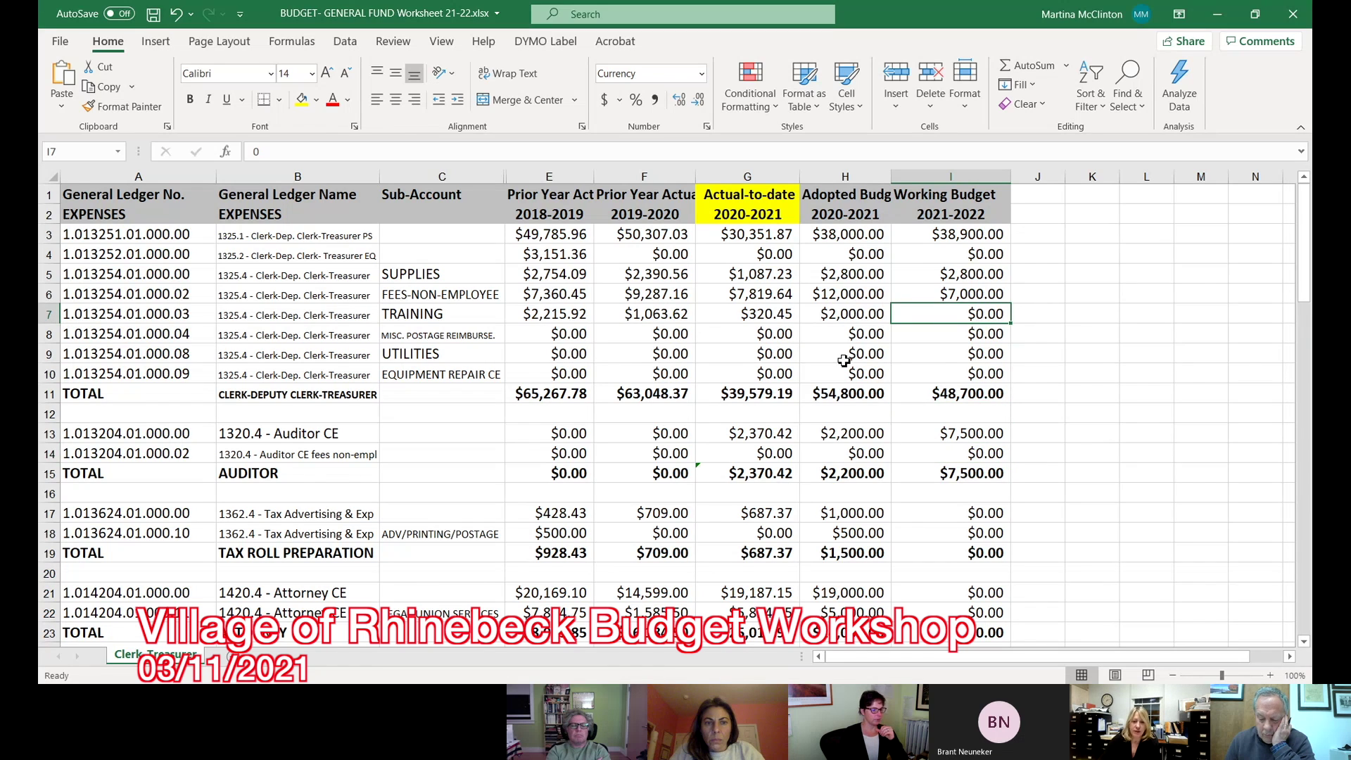
pyautogui.click(749, 314)
pyautogui.click(917, 310)
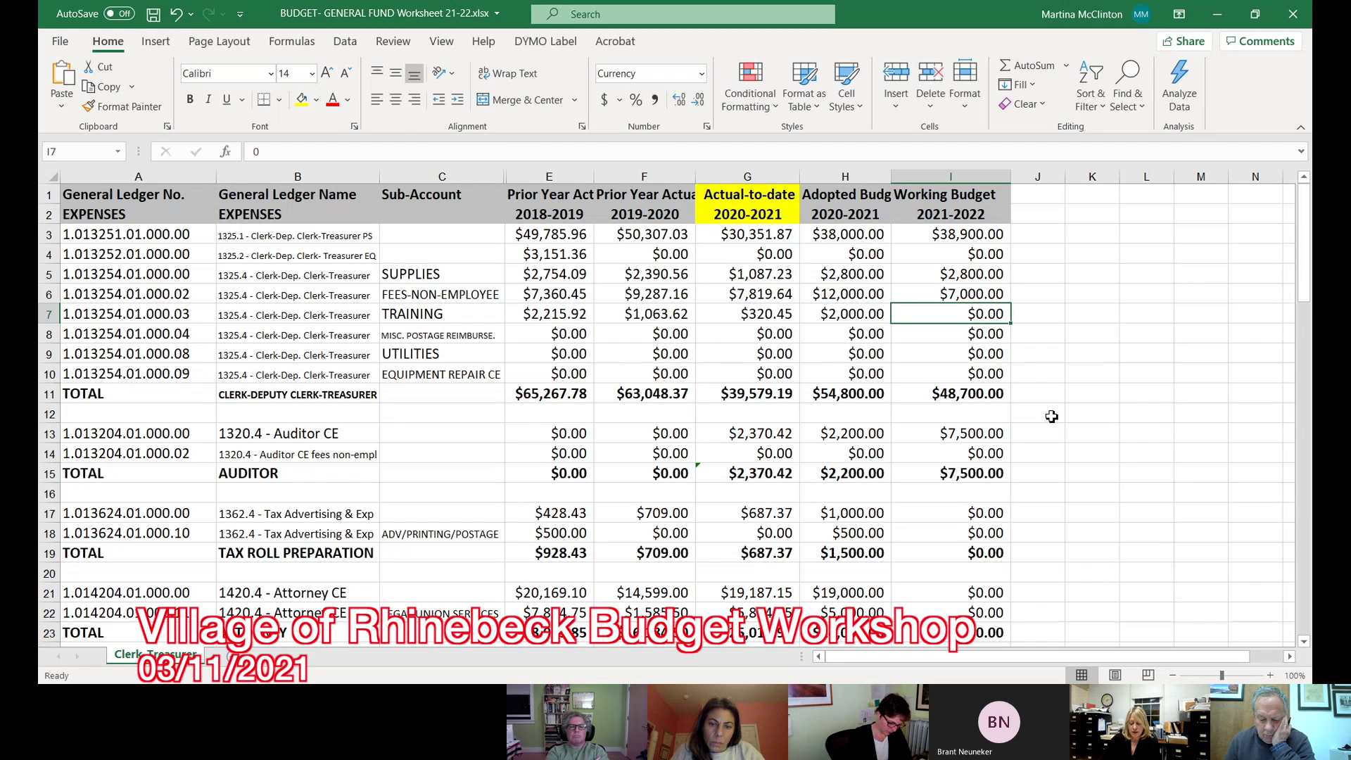
pyautogui.write('2')
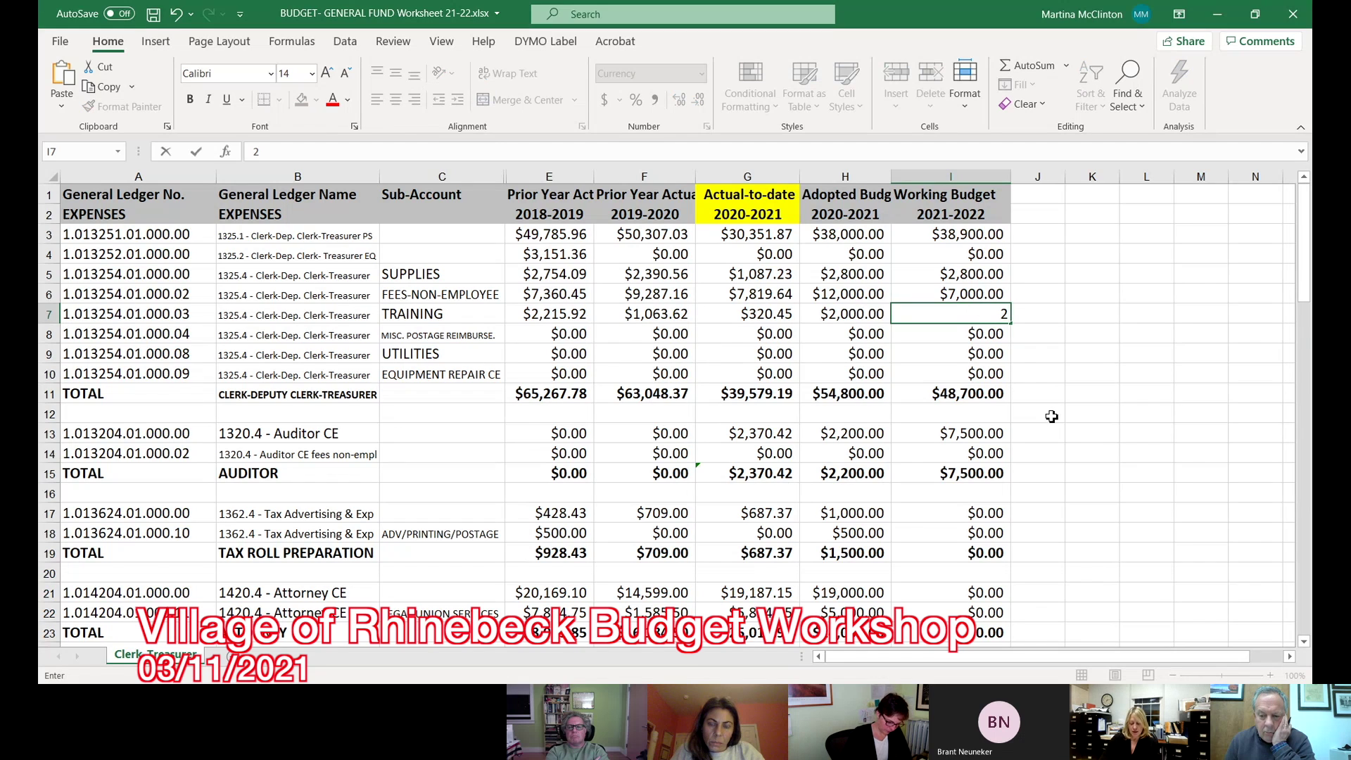
pyautogui.write('000')
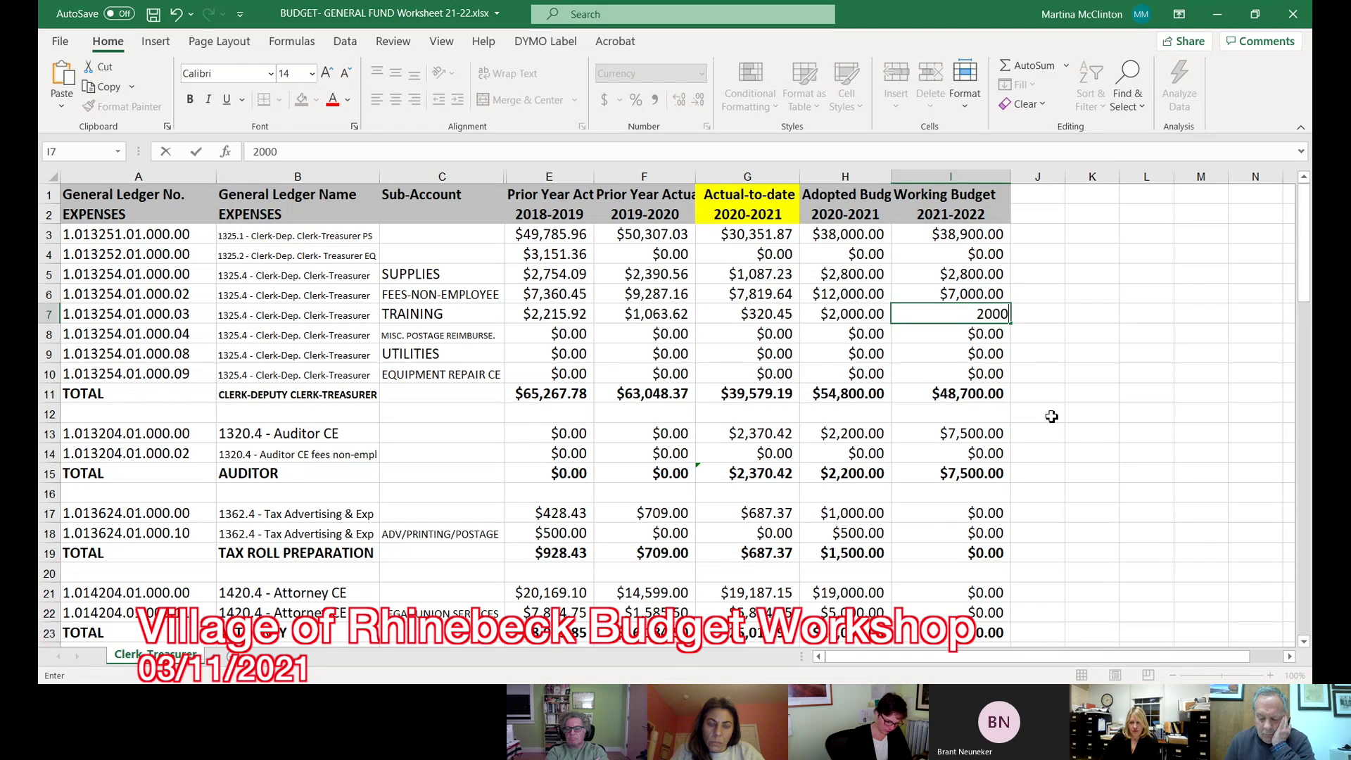
pyautogui.press('Return')
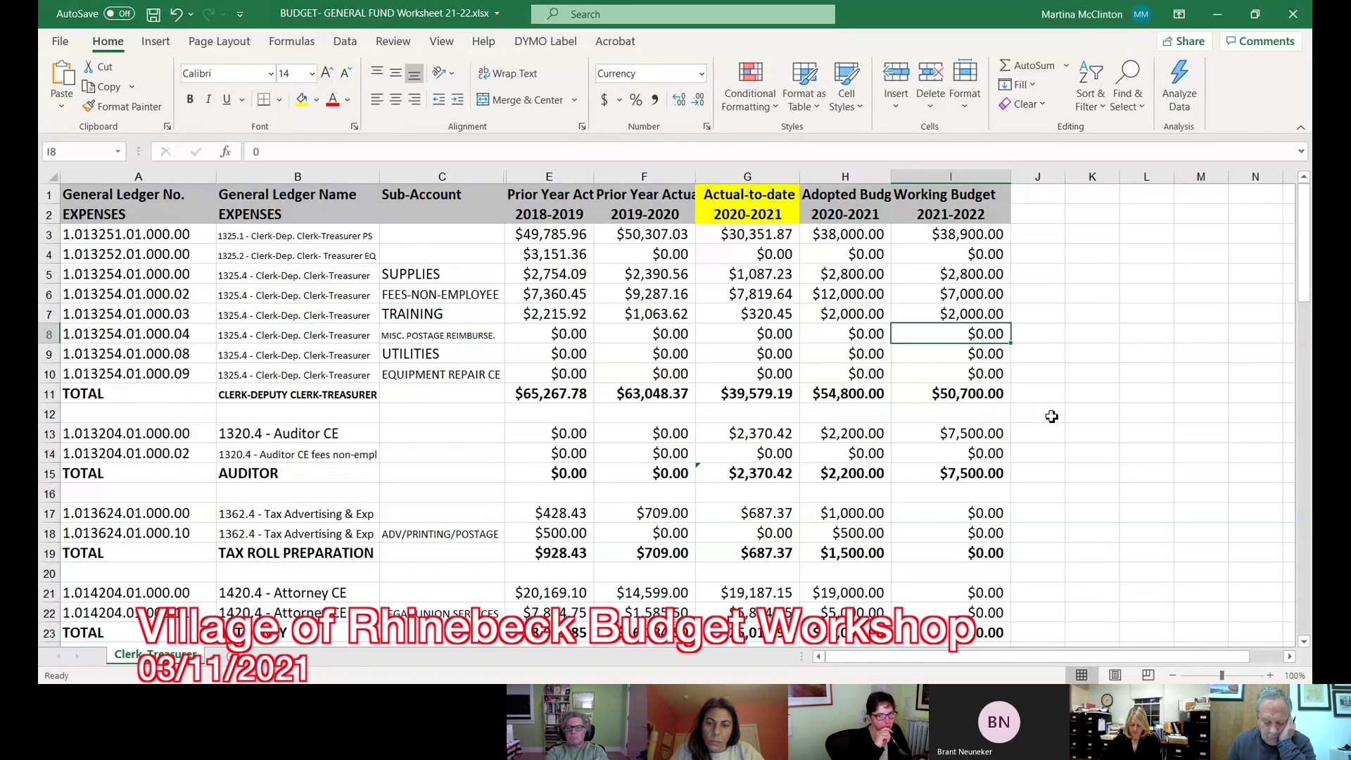
# Step: Review the Clerk-Treasurer fees and training working budget amounts and the auditor, tax roll and attorney lines below them
pyautogui.scroll(-1, 1048, 425)
pyautogui.scroll(1, 1041, 422)
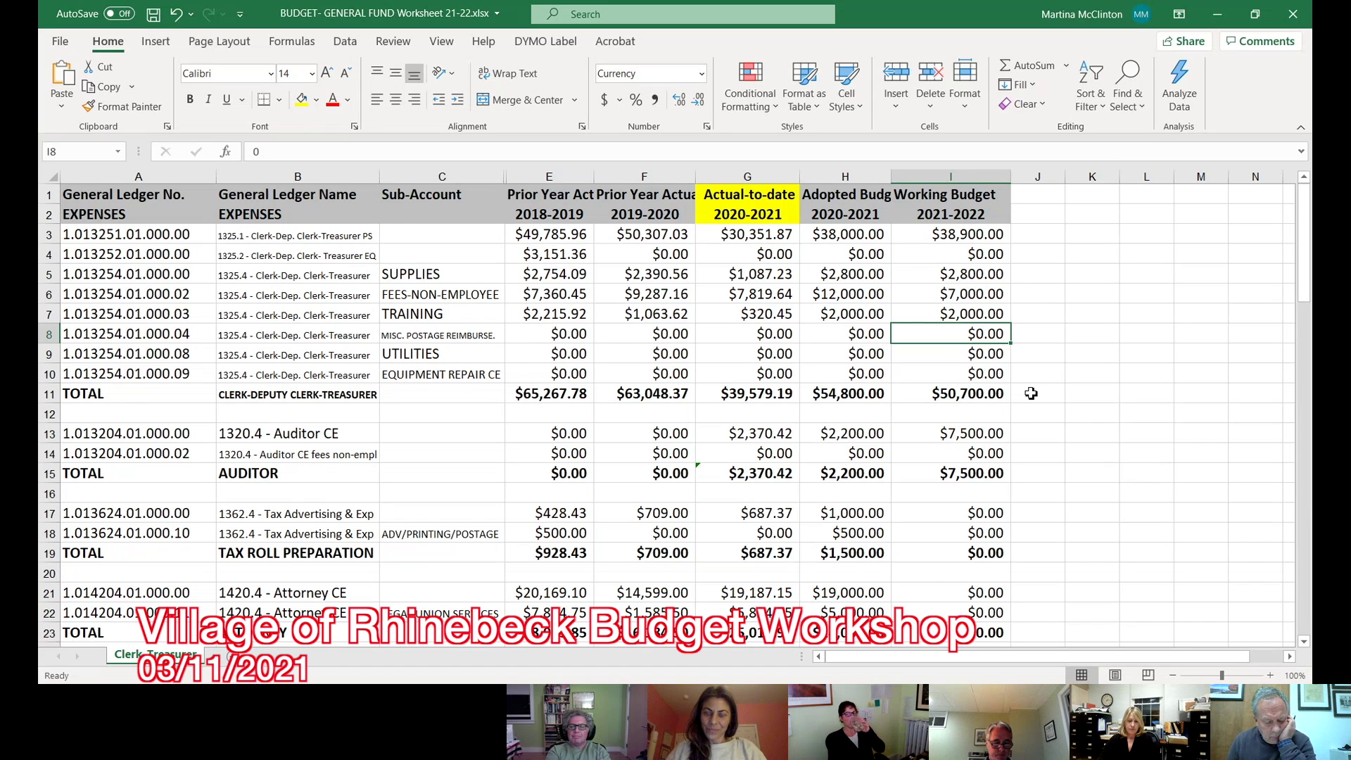
pyautogui.click(988, 301)
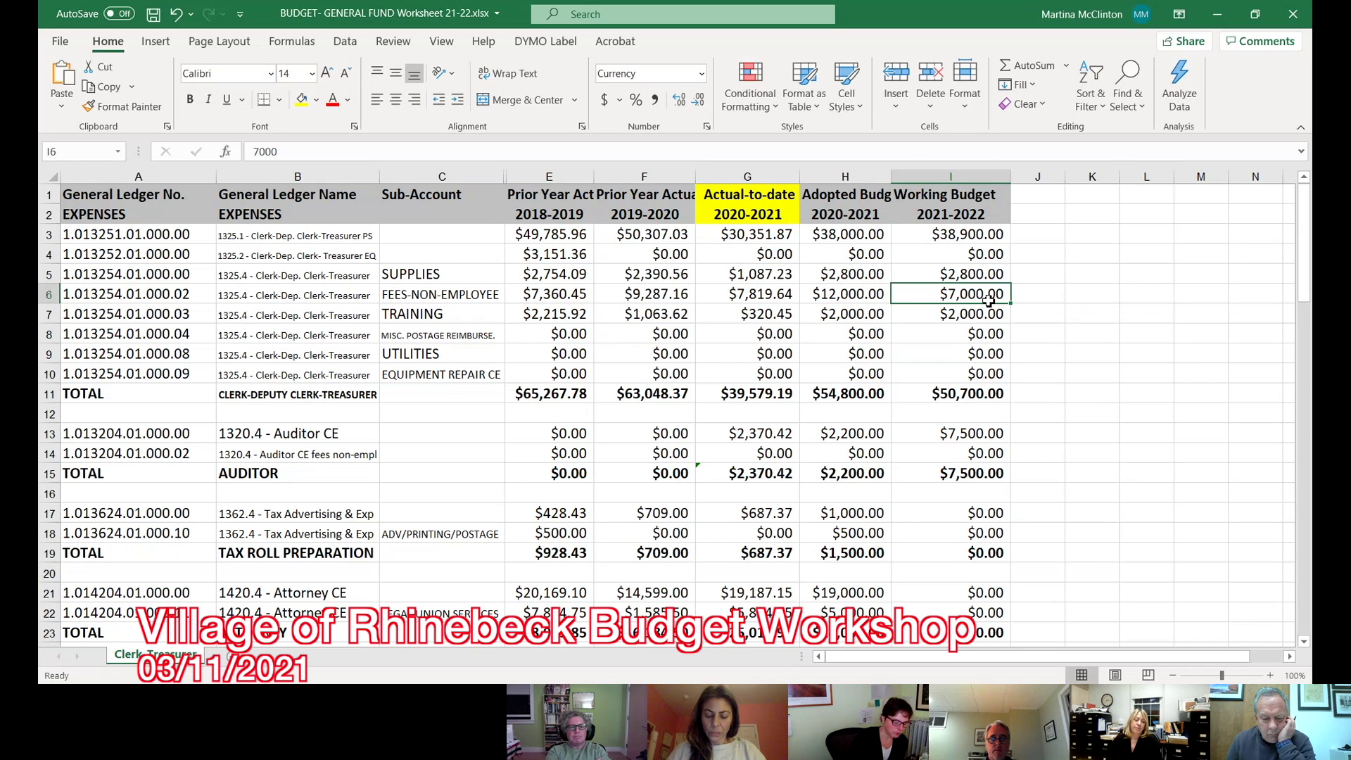
pyautogui.click(982, 313)
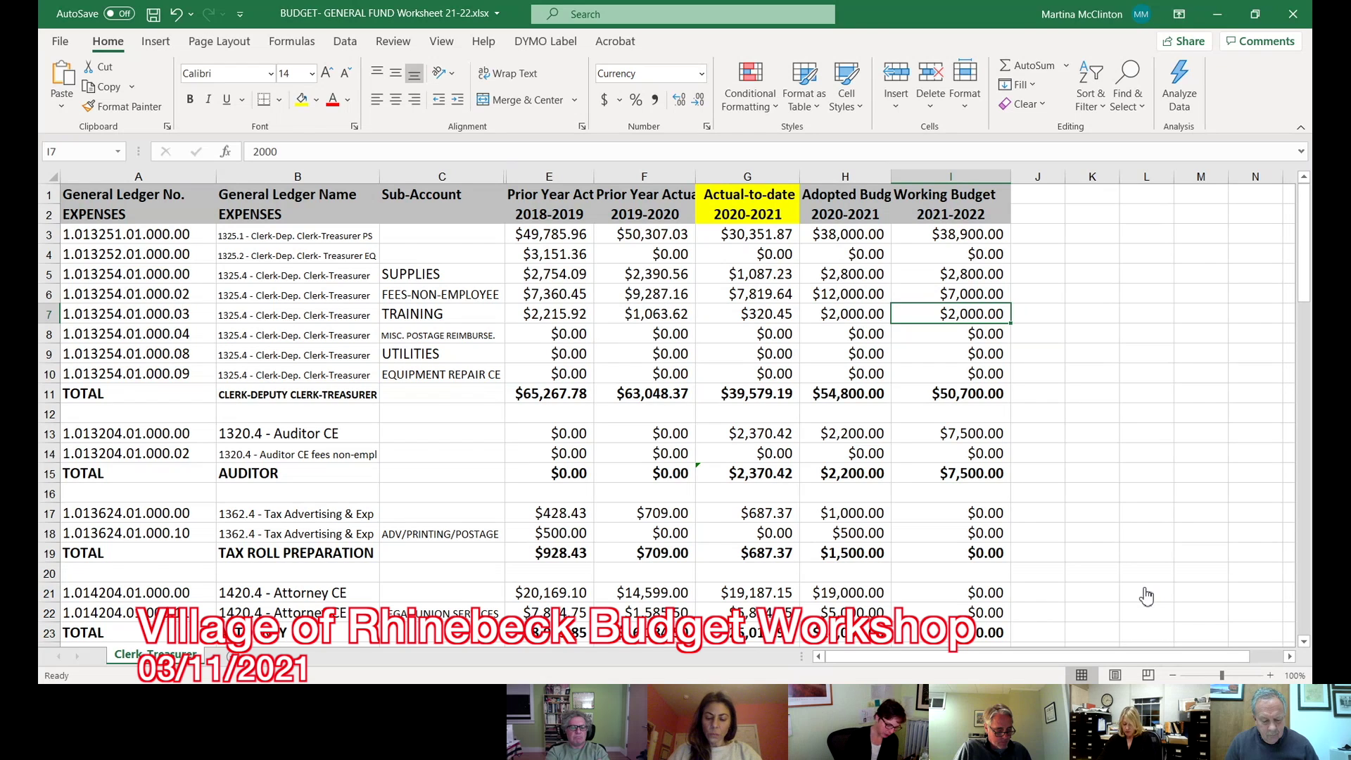
pyautogui.scroll(-1, 1041, 531)
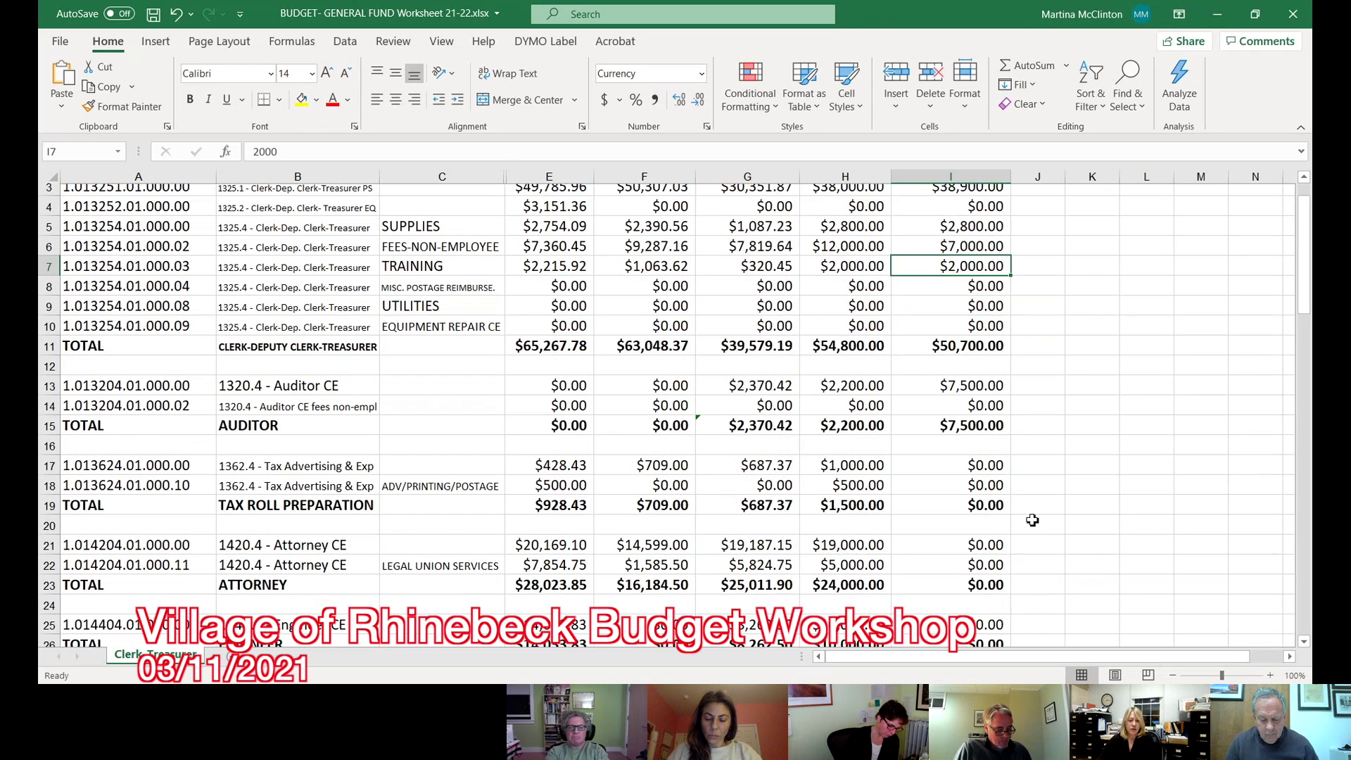
pyautogui.scroll(-1, 1020, 518)
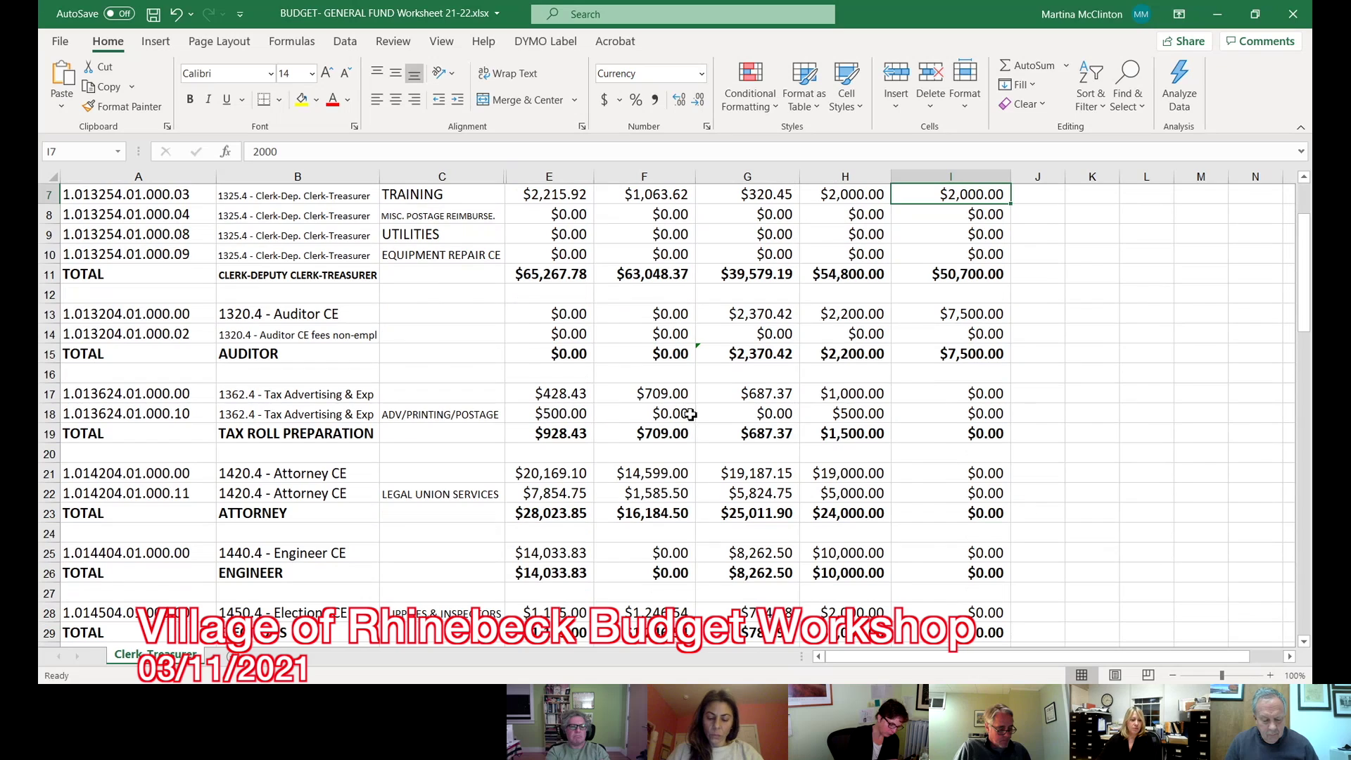
# Step: Enter 1500 as the 2021-2022 working budget on the first 1362.4 Tax Advertising & Exp line
pyautogui.click(954, 396)
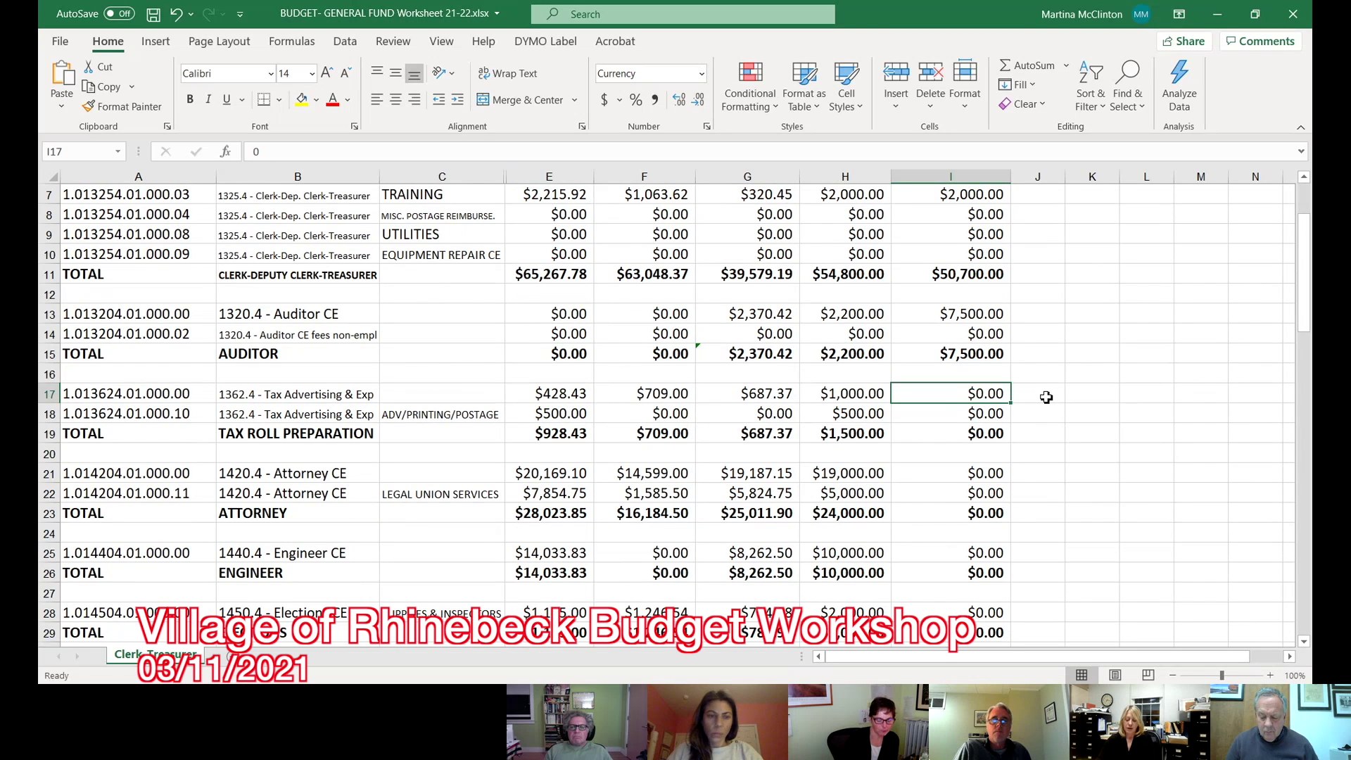
pyautogui.write('1,50')
pyautogui.write('00')
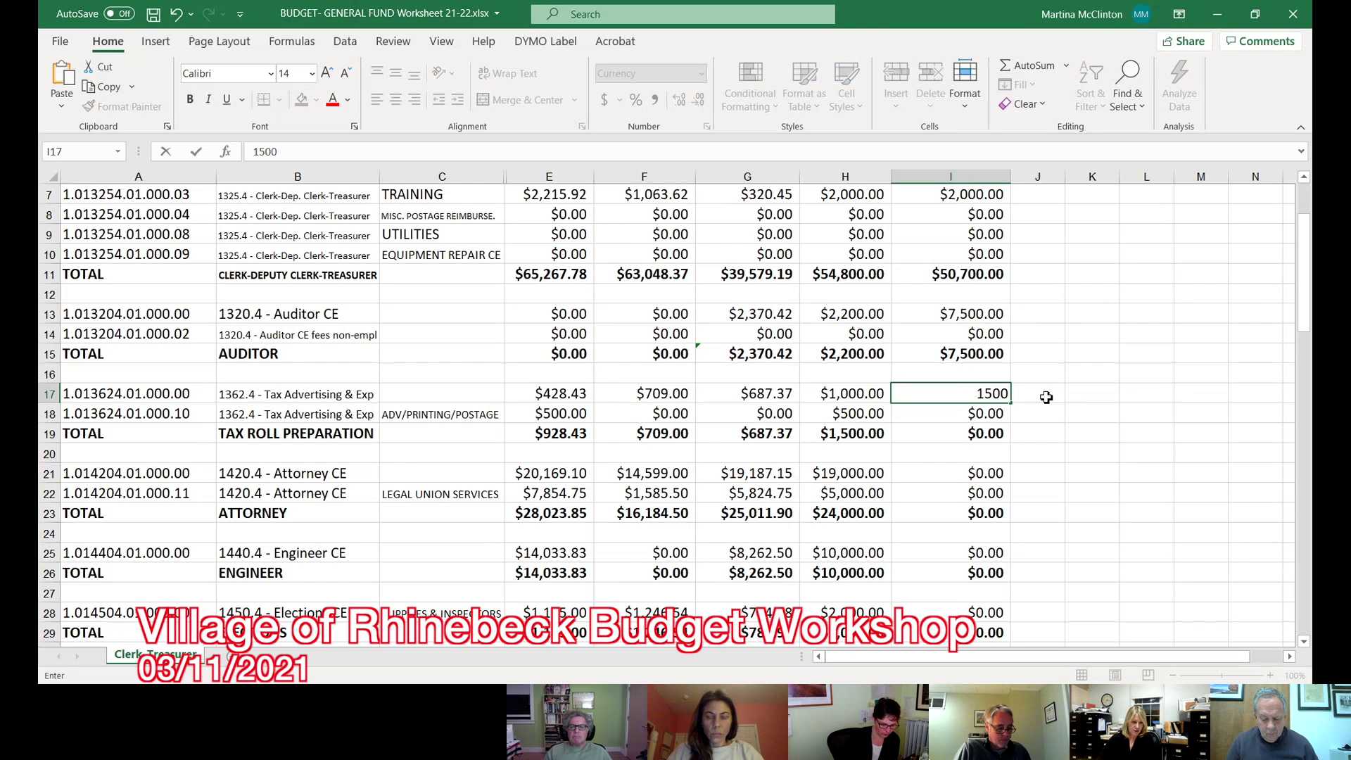
pyautogui.press('Return')
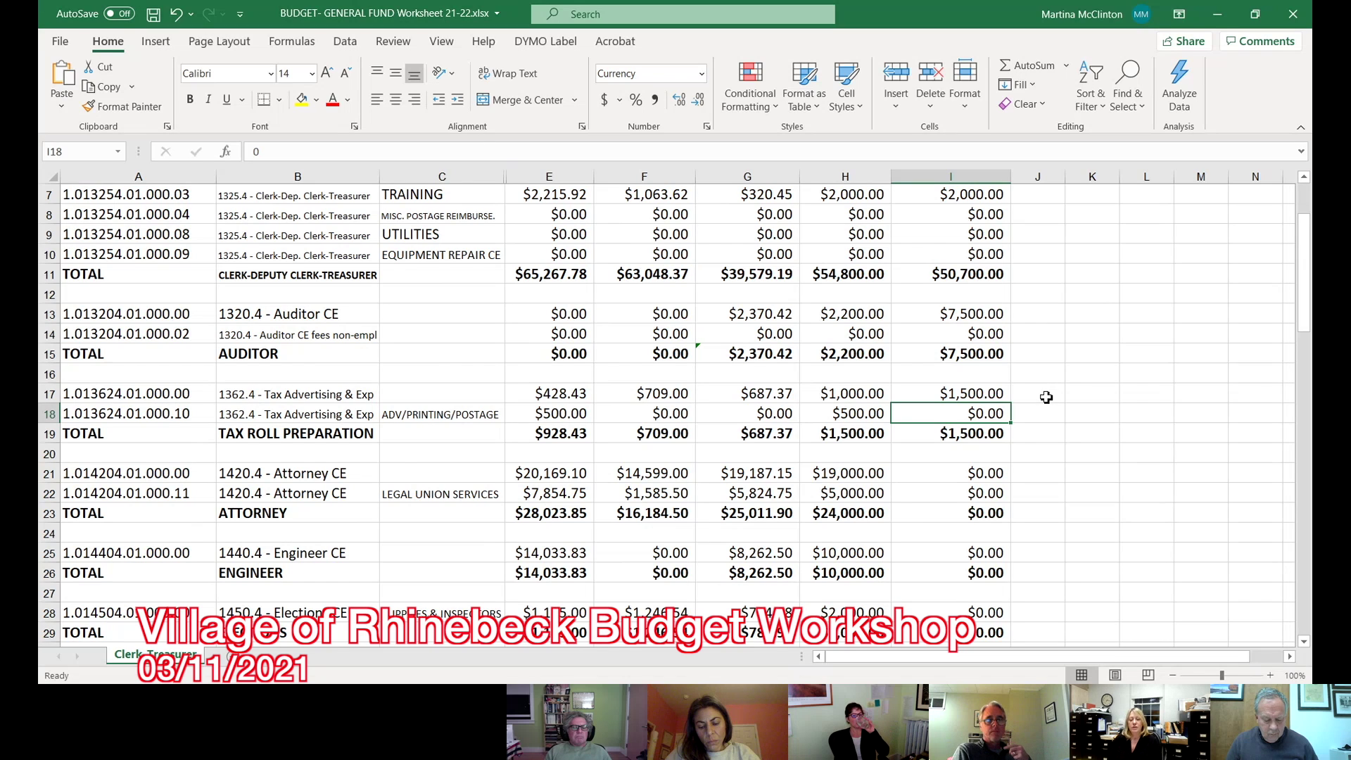
pyautogui.click(939, 398)
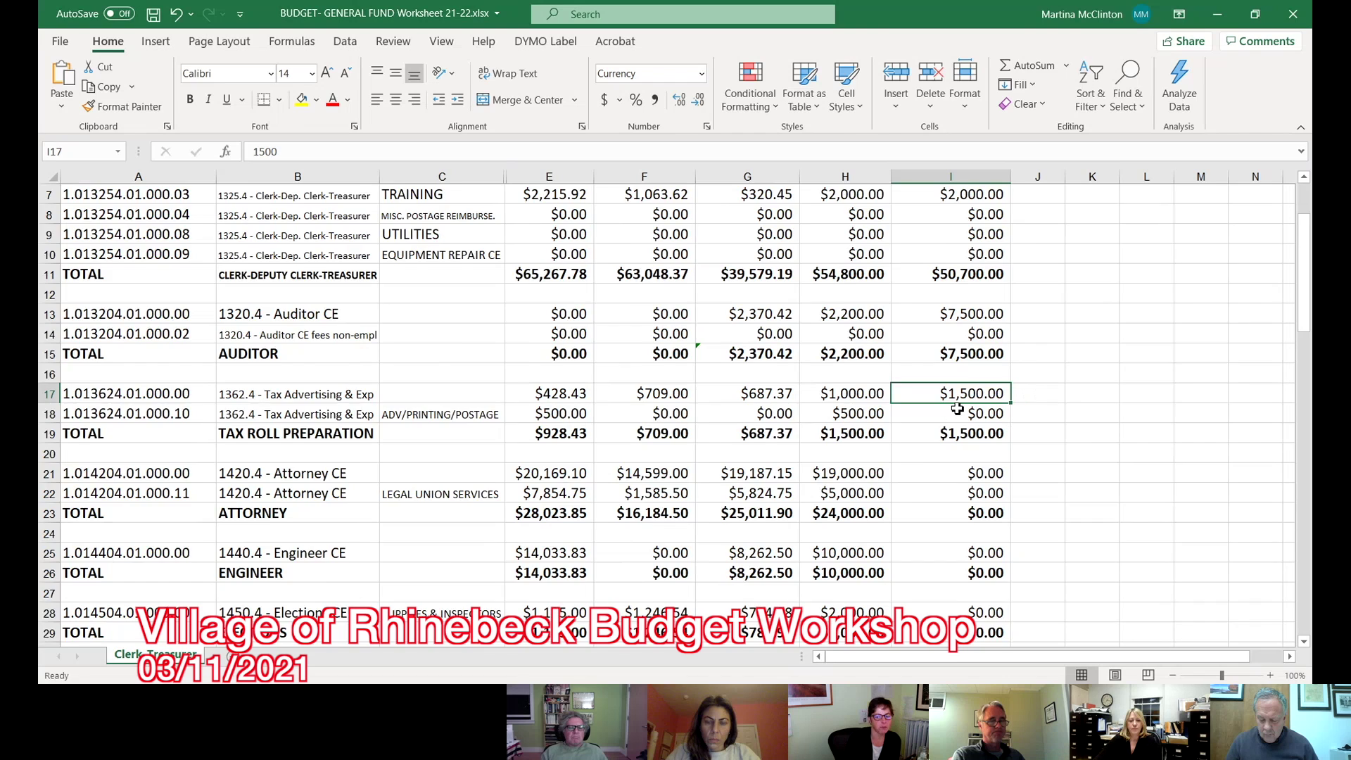
# Step: Enter 21000 as the 2021-2022 working budget on the main 1420.4 Attorney CE line
pyautogui.scroll(-2, 957, 409)
pyautogui.click(990, 354)
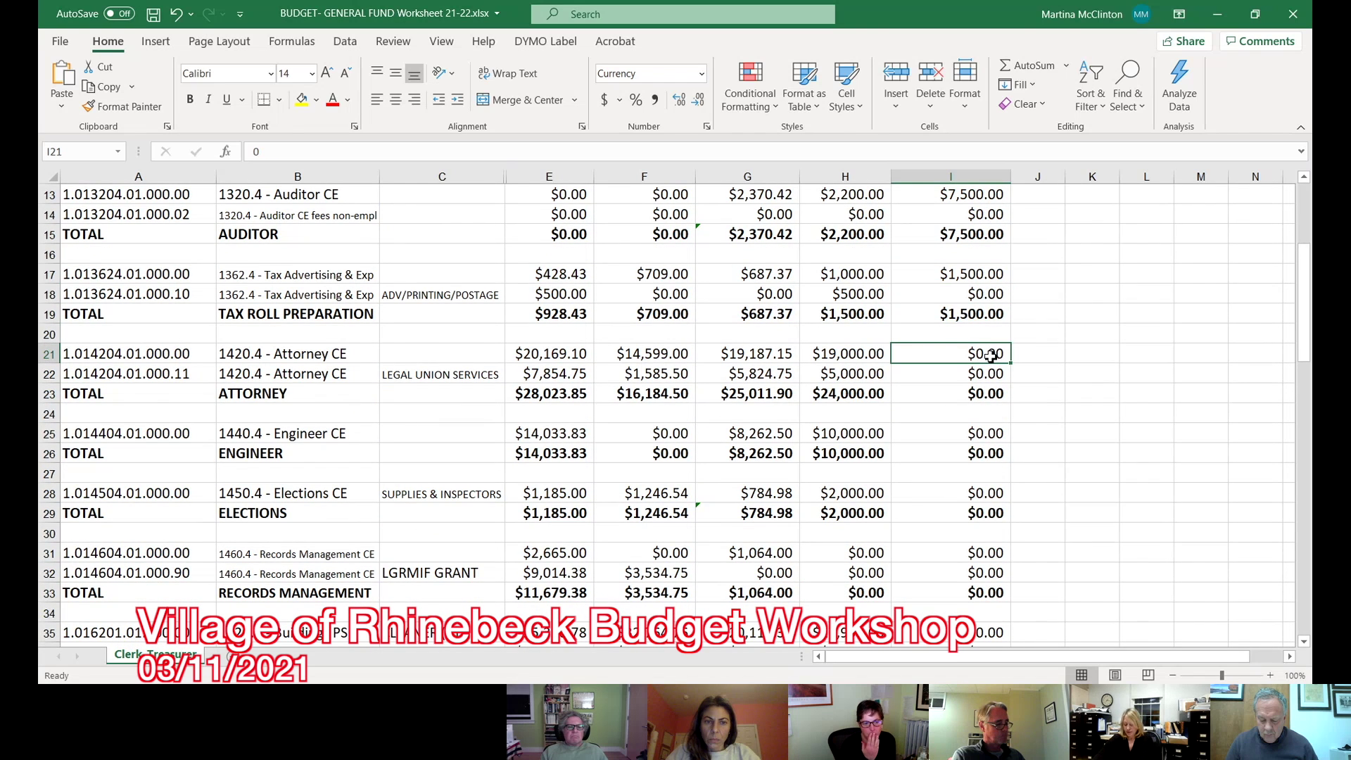
pyautogui.write('21')
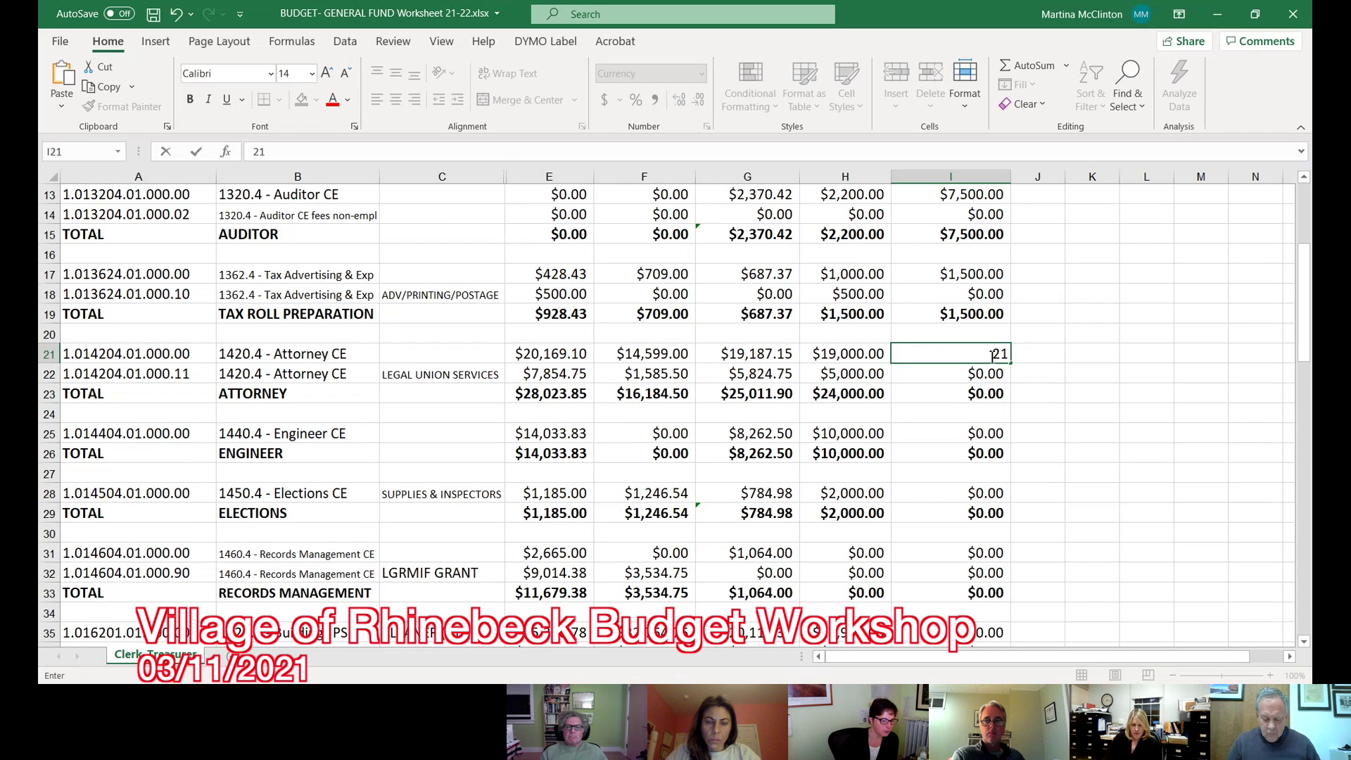
pyautogui.write('000')
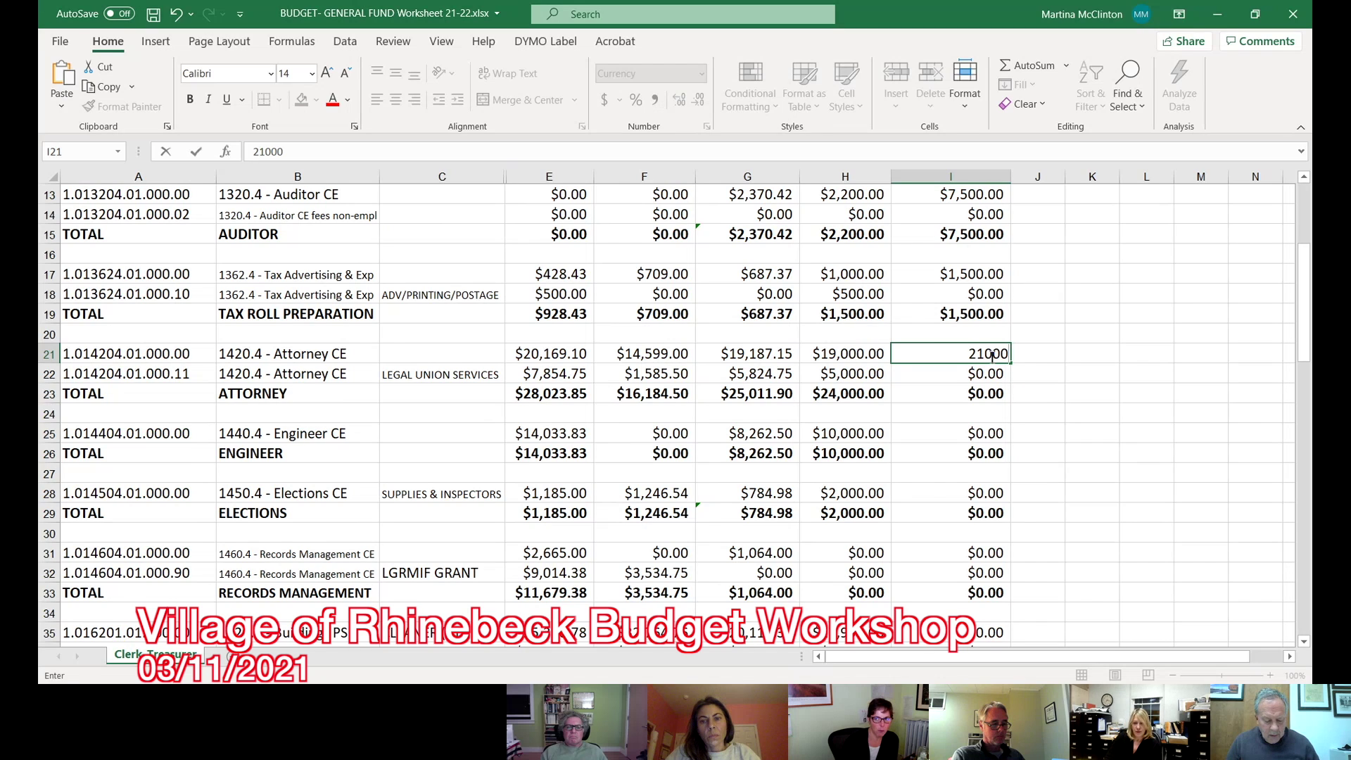
pyautogui.press('Return')
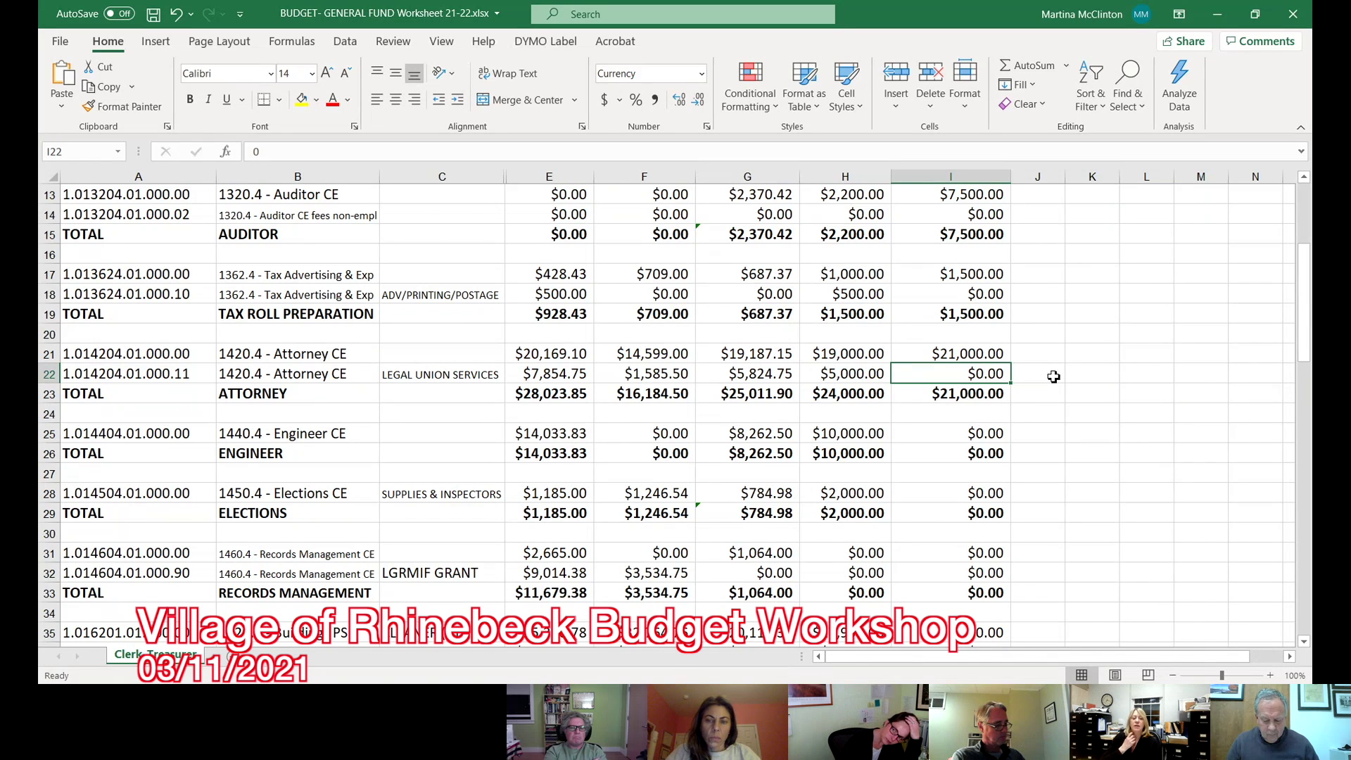
# Step: Enter 5000 as the 2021-2022 working budget for Attorney Legal Union Services
pyautogui.write('5')
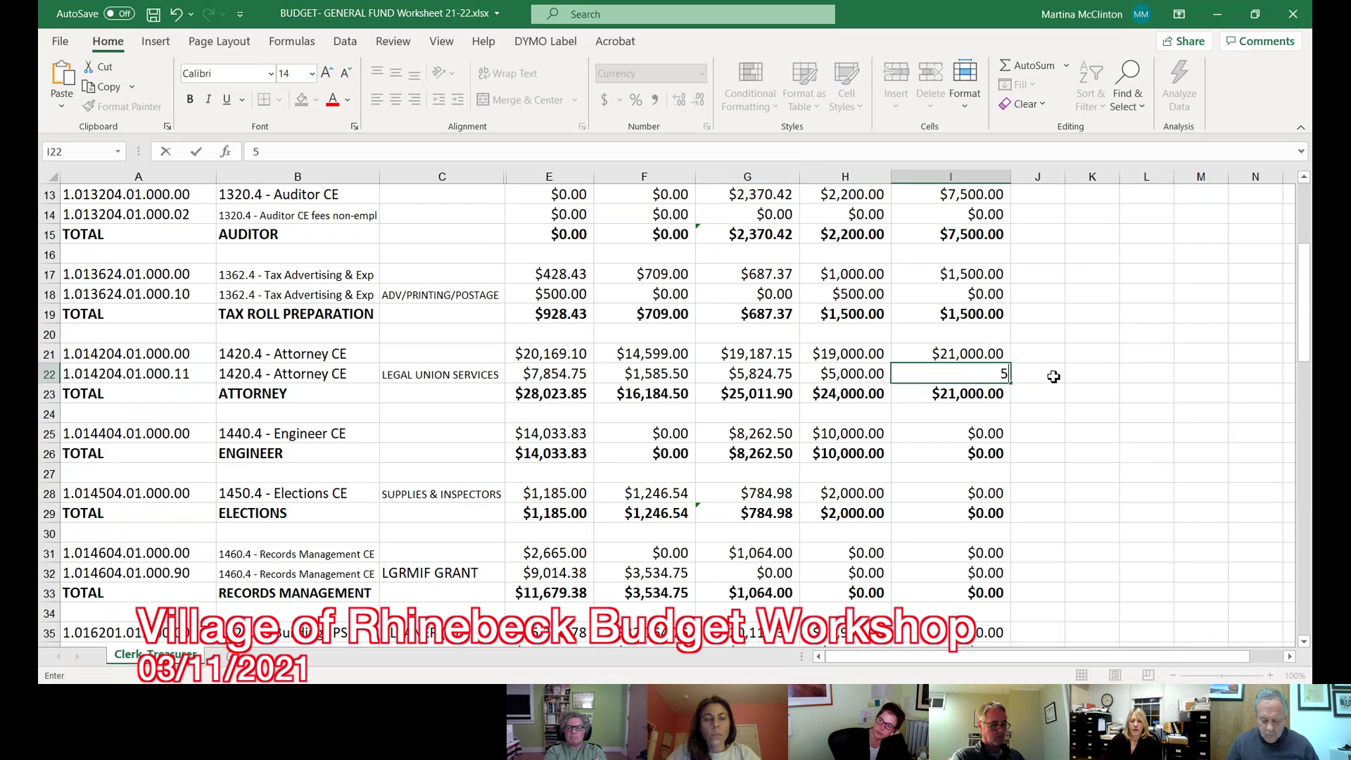
pyautogui.write(',000')
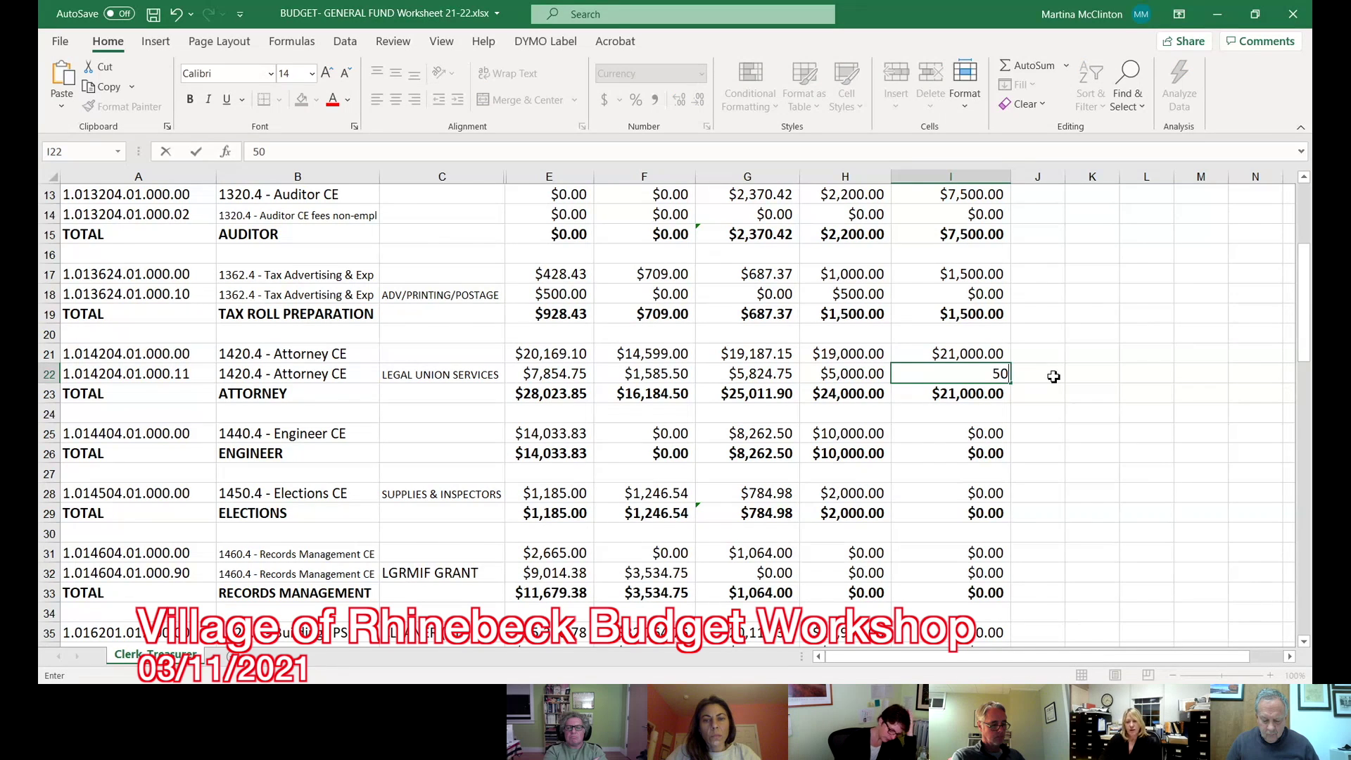
pyautogui.press('Return')
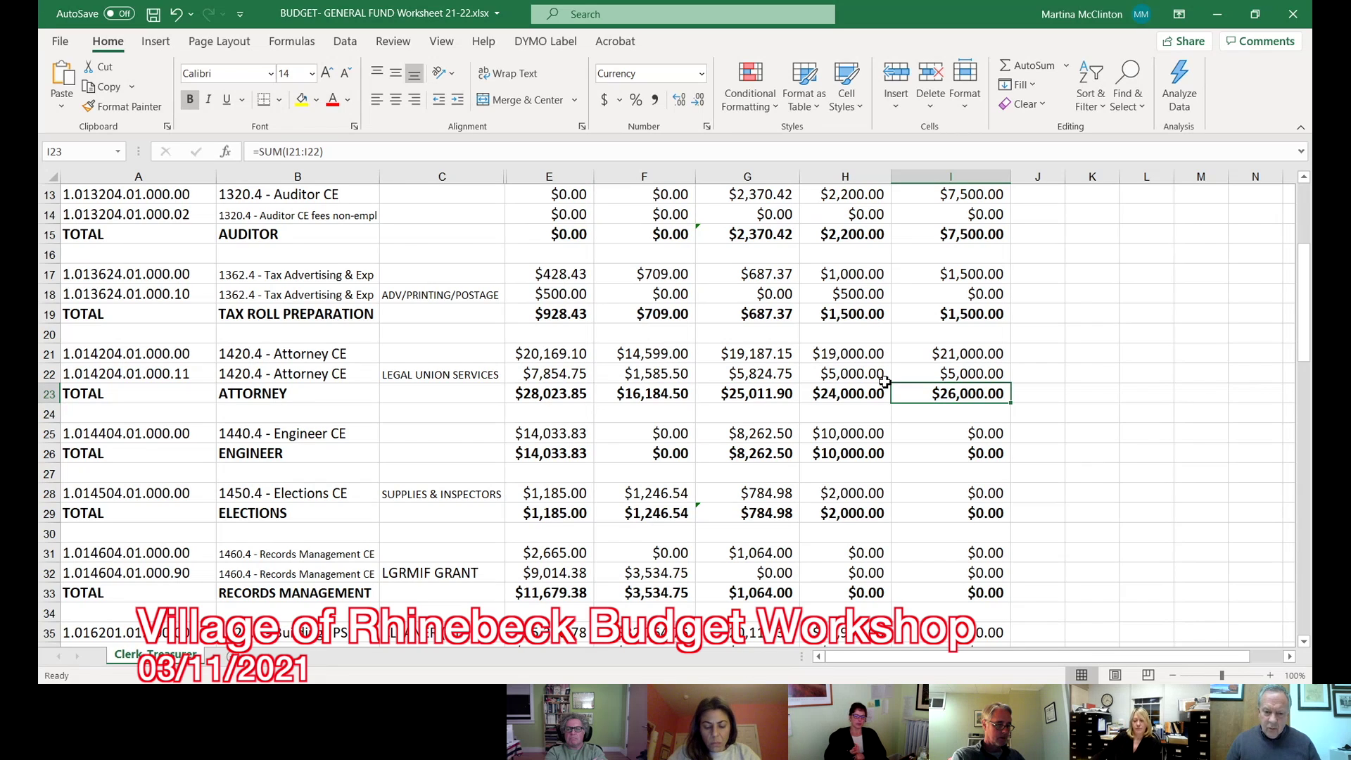
# Step: Review the working budget amounts on the two Attorney CE lines alongside the engineer line below them
pyautogui.press('Down')
pyautogui.press('Down')
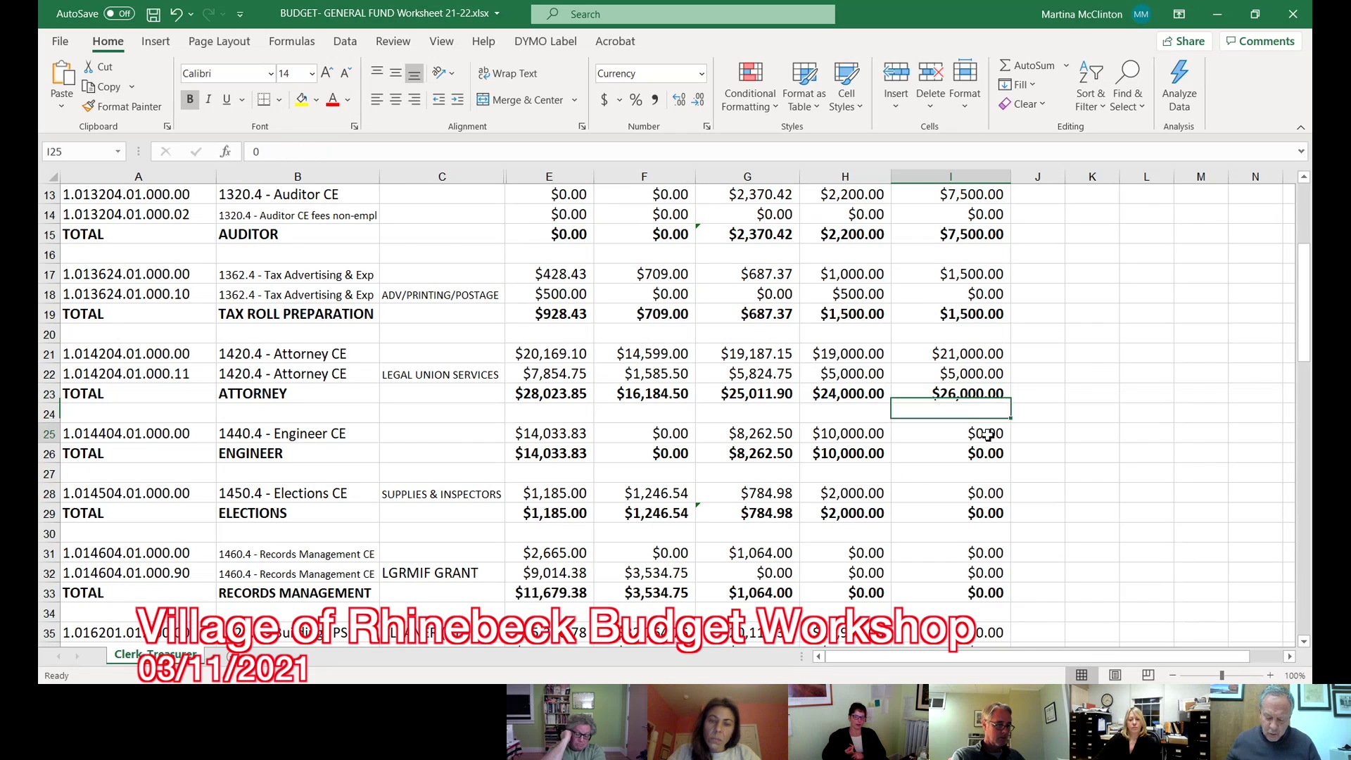
pyautogui.click(965, 376)
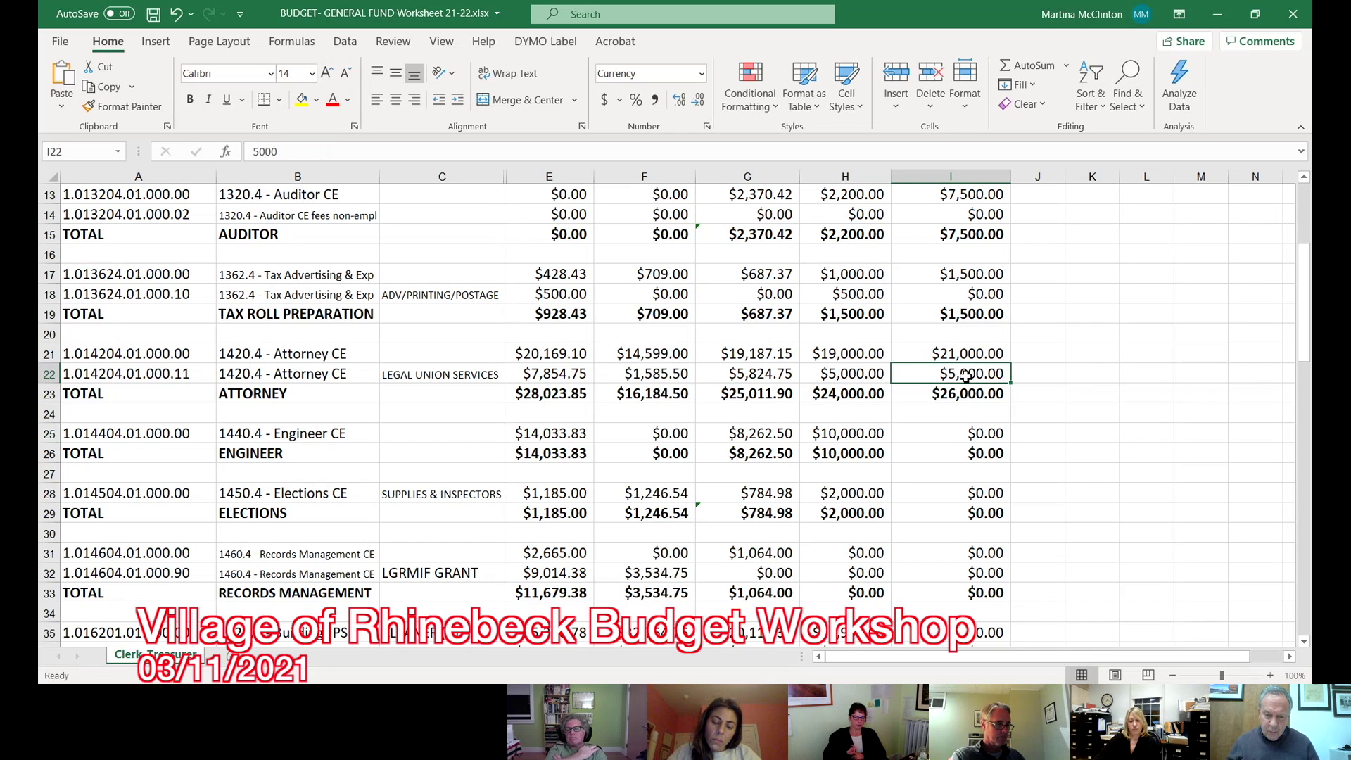
pyautogui.click(940, 431)
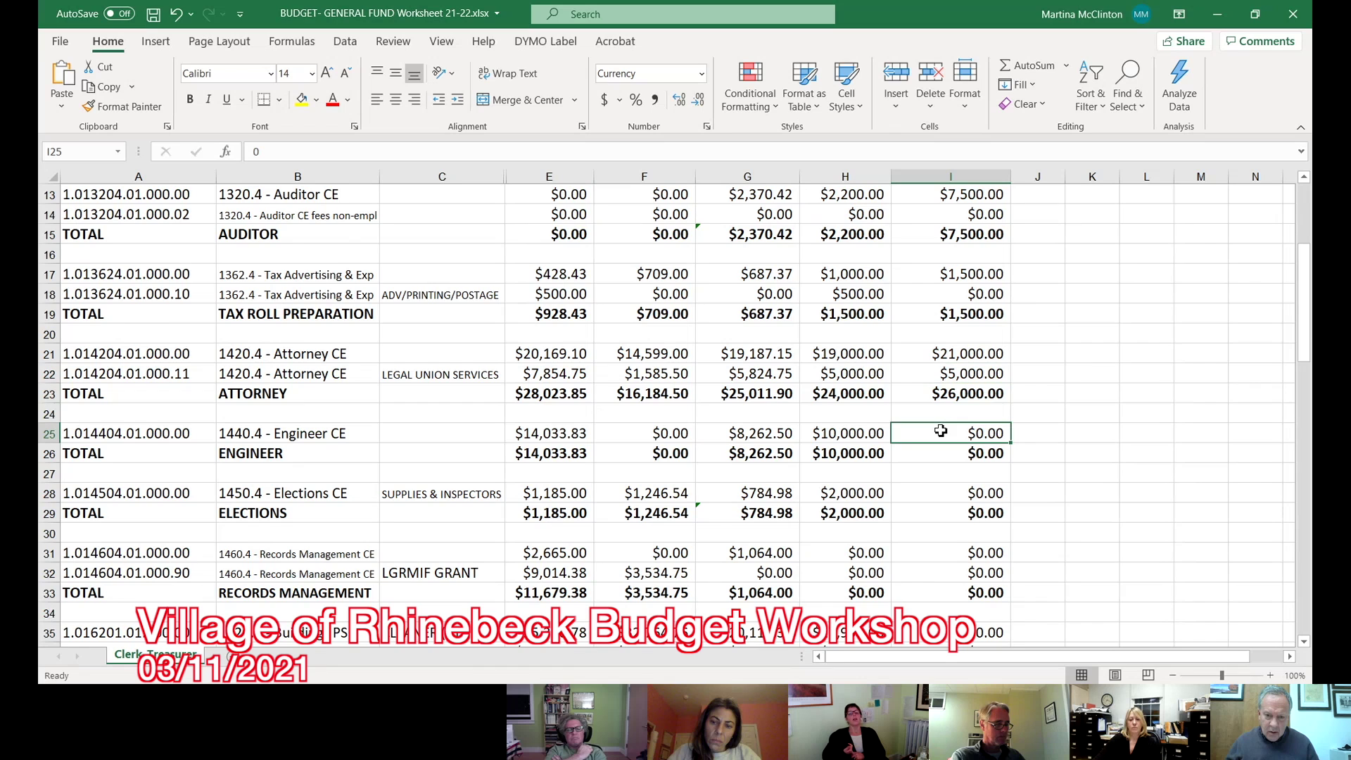
pyautogui.scroll(-1, 941, 431)
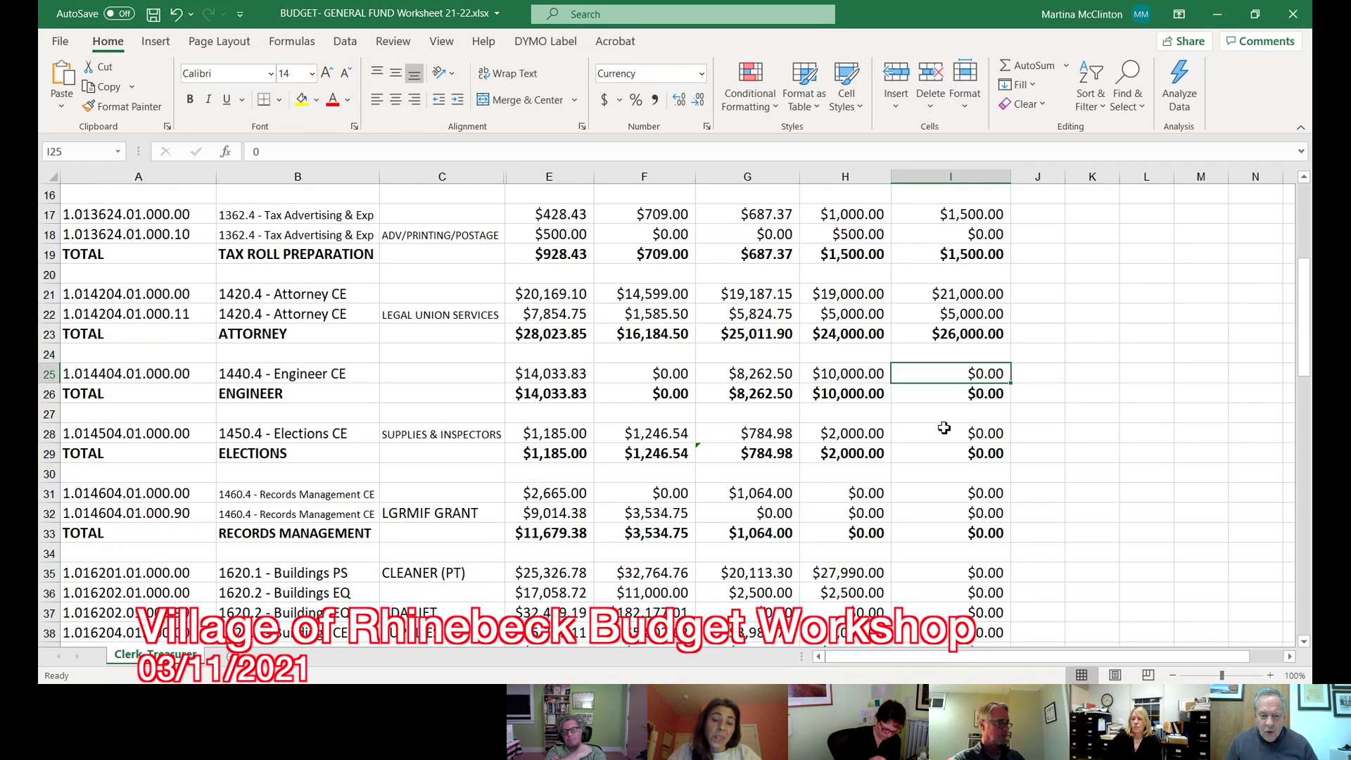
pyautogui.click(966, 314)
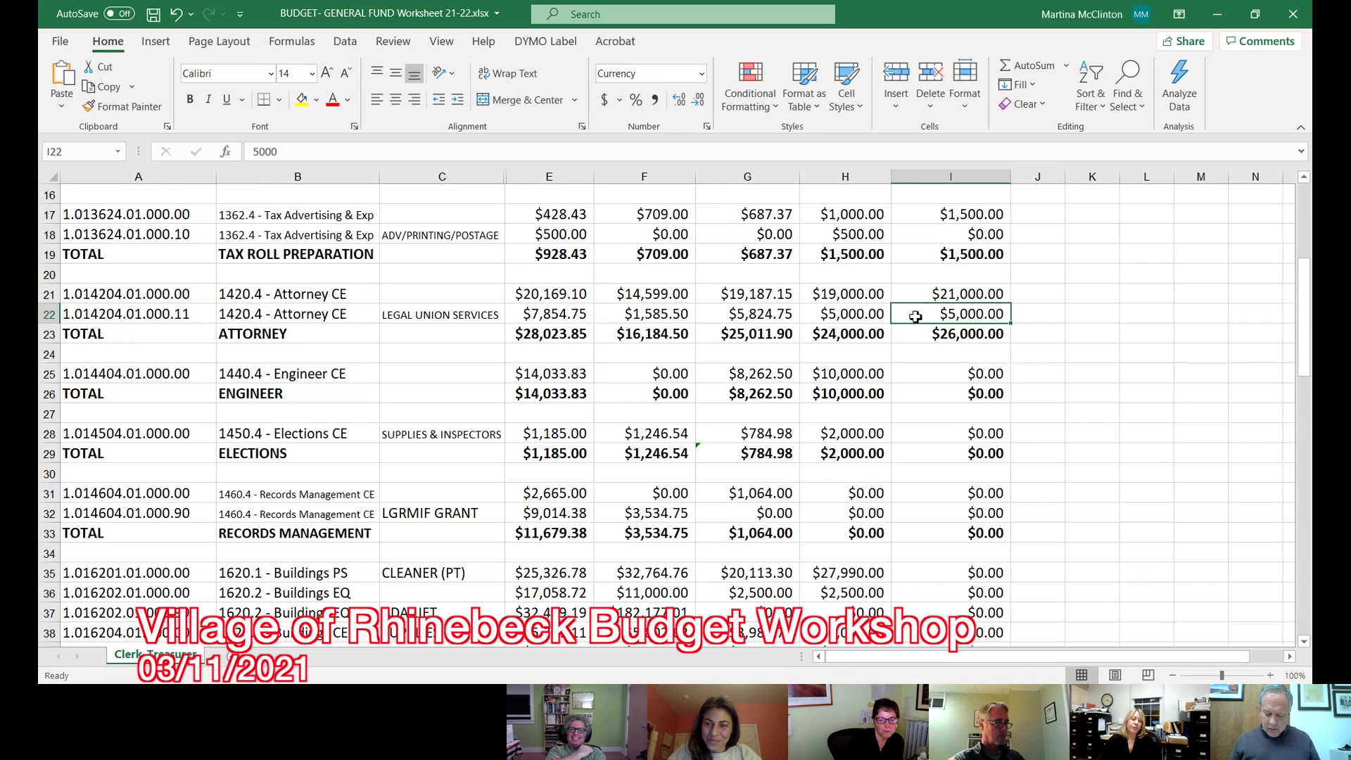
pyautogui.click(938, 295)
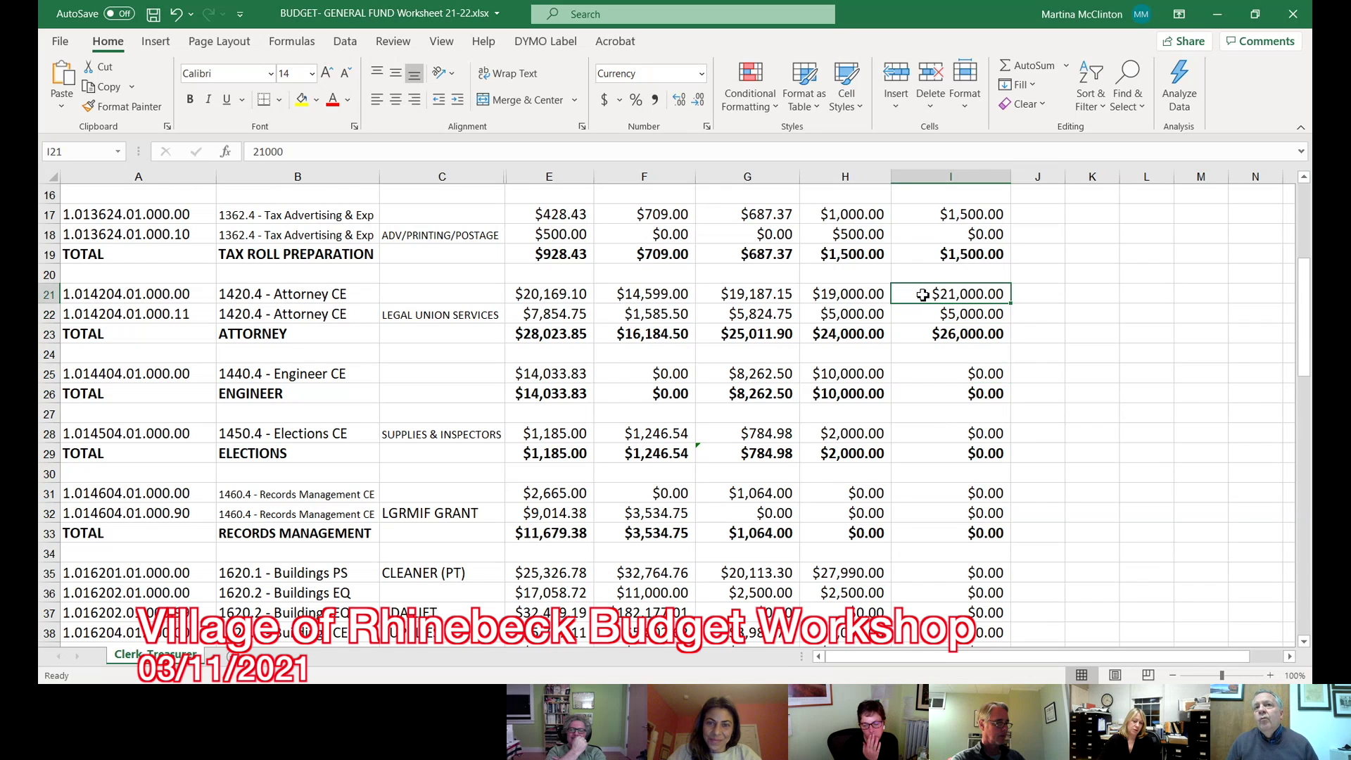
pyautogui.click(919, 314)
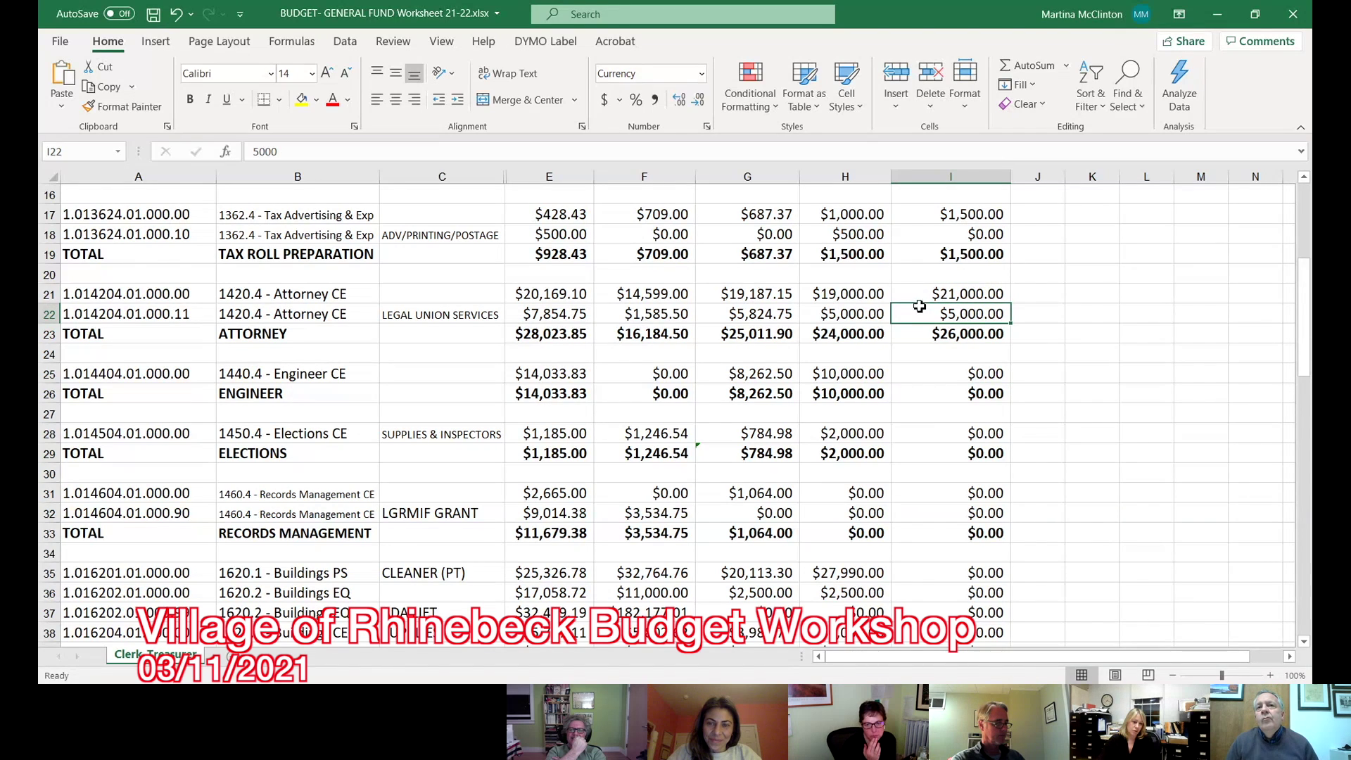
pyautogui.click(920, 297)
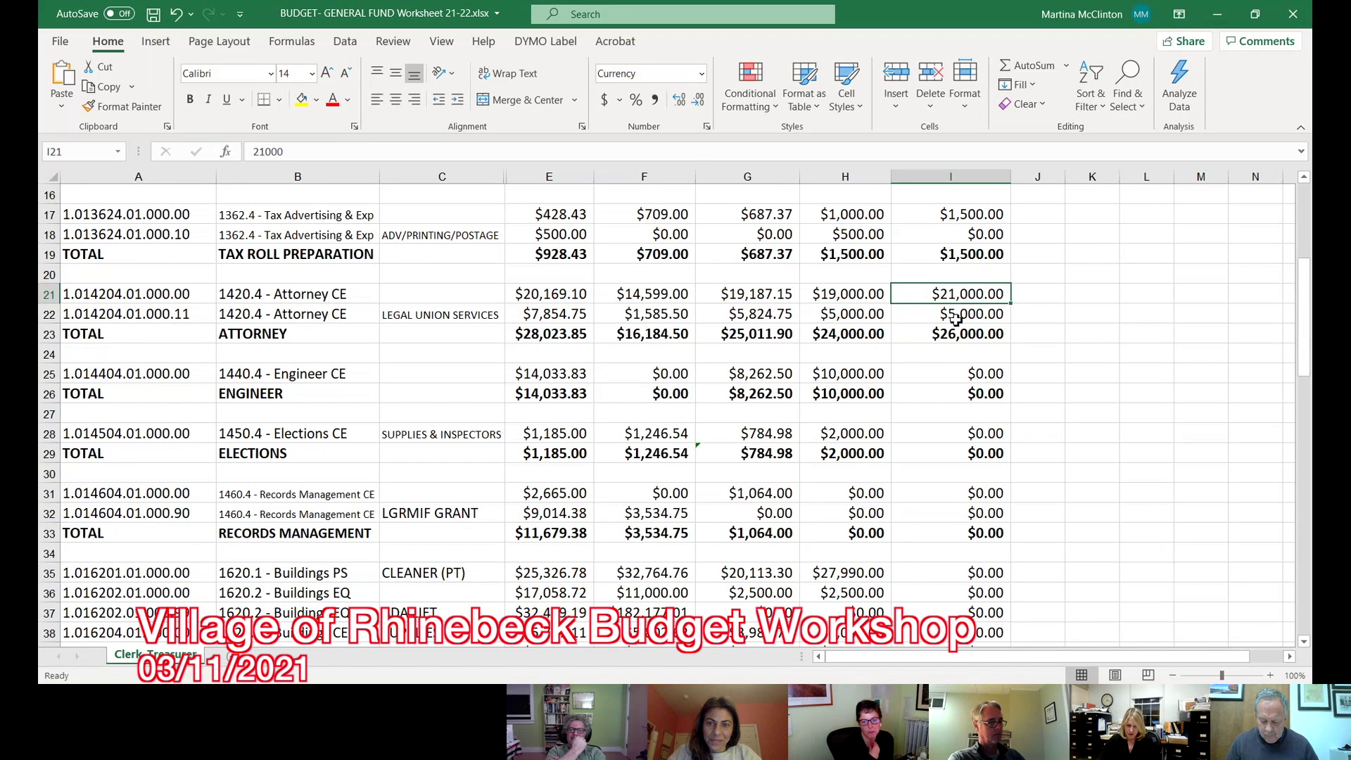
pyautogui.click(923, 315)
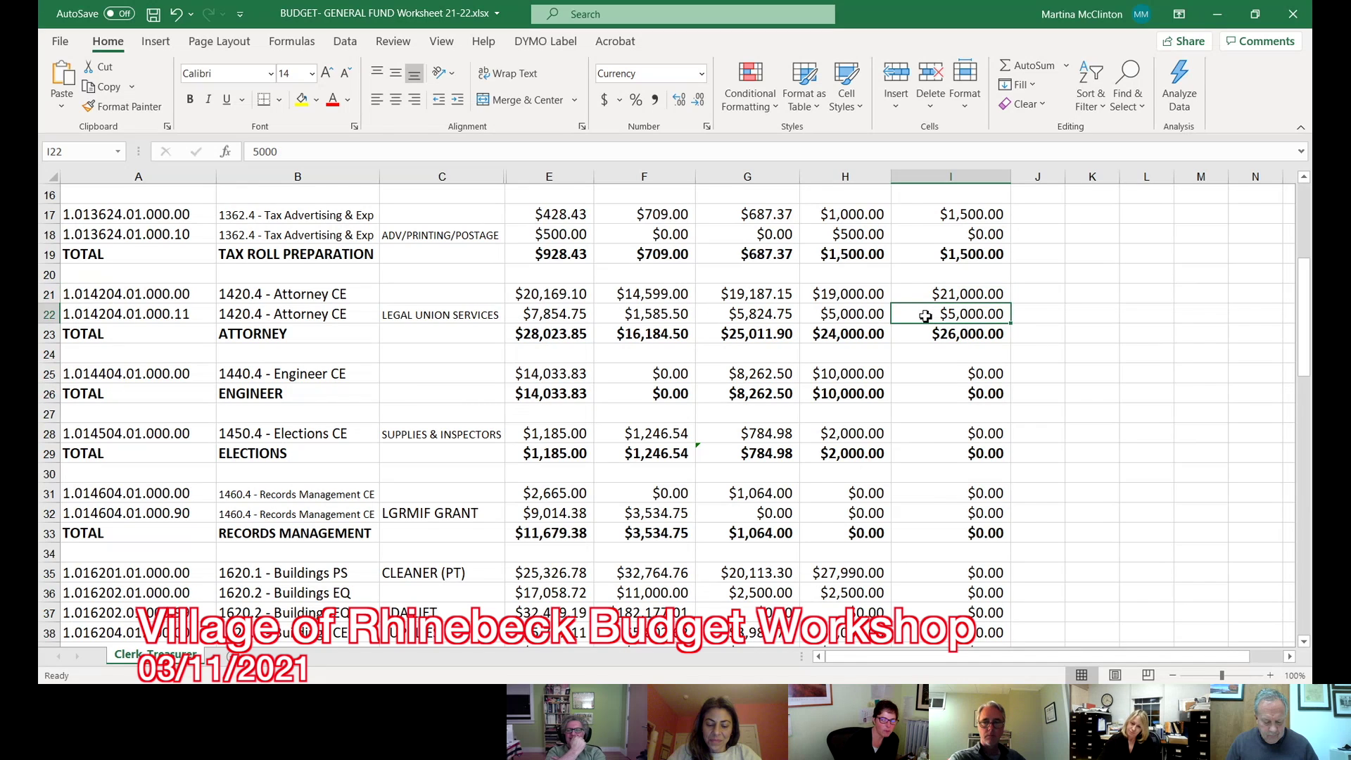
pyautogui.click(930, 294)
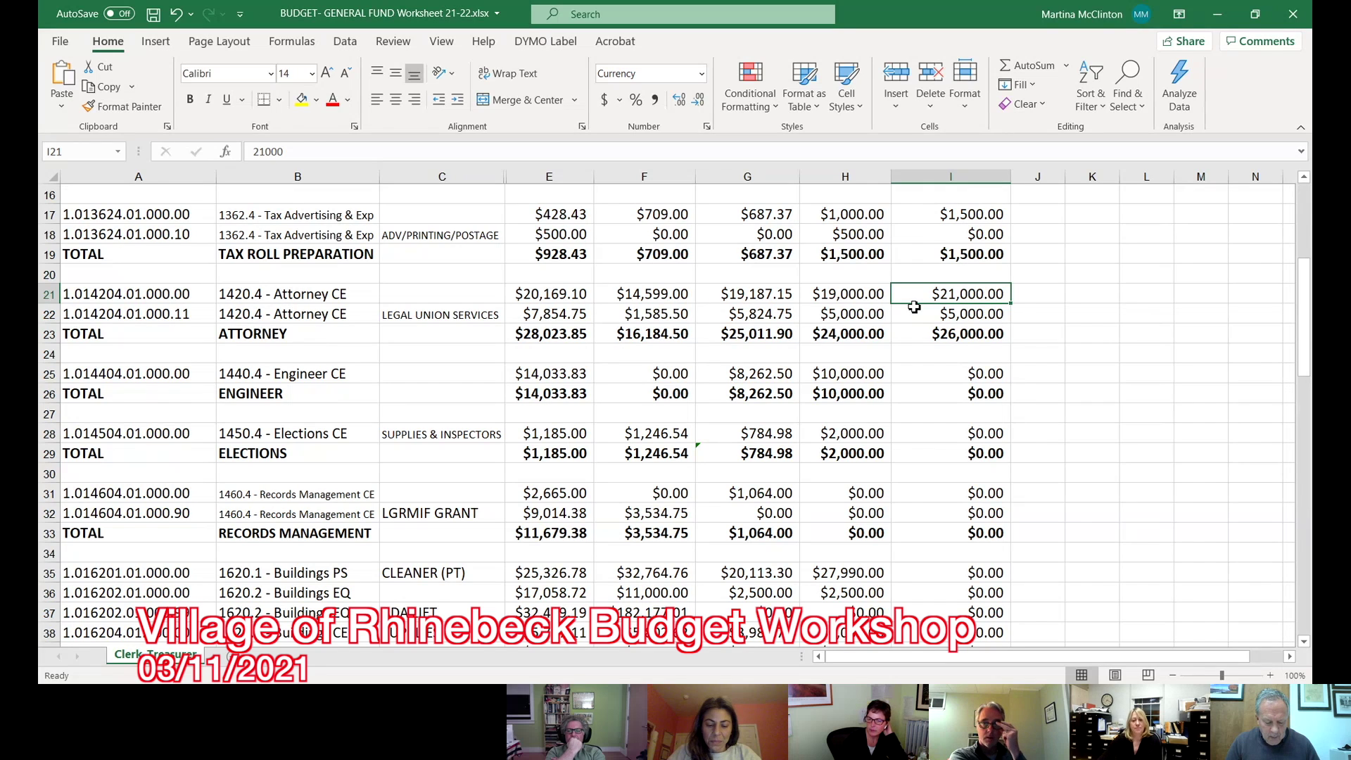
pyautogui.click(935, 311)
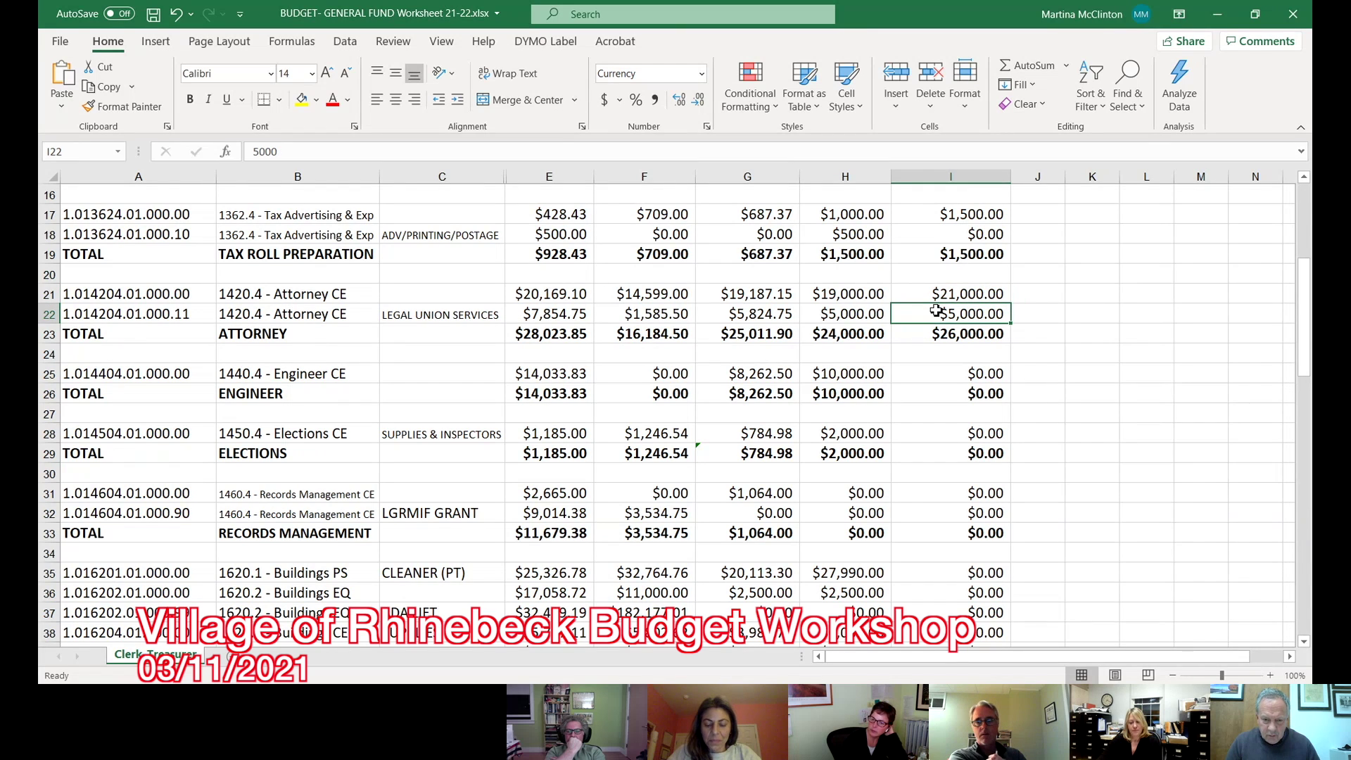
# Step: Enter 10000 as the 2021-2022 working budget on the 1440.4 Engineer CE line
pyautogui.click(941, 376)
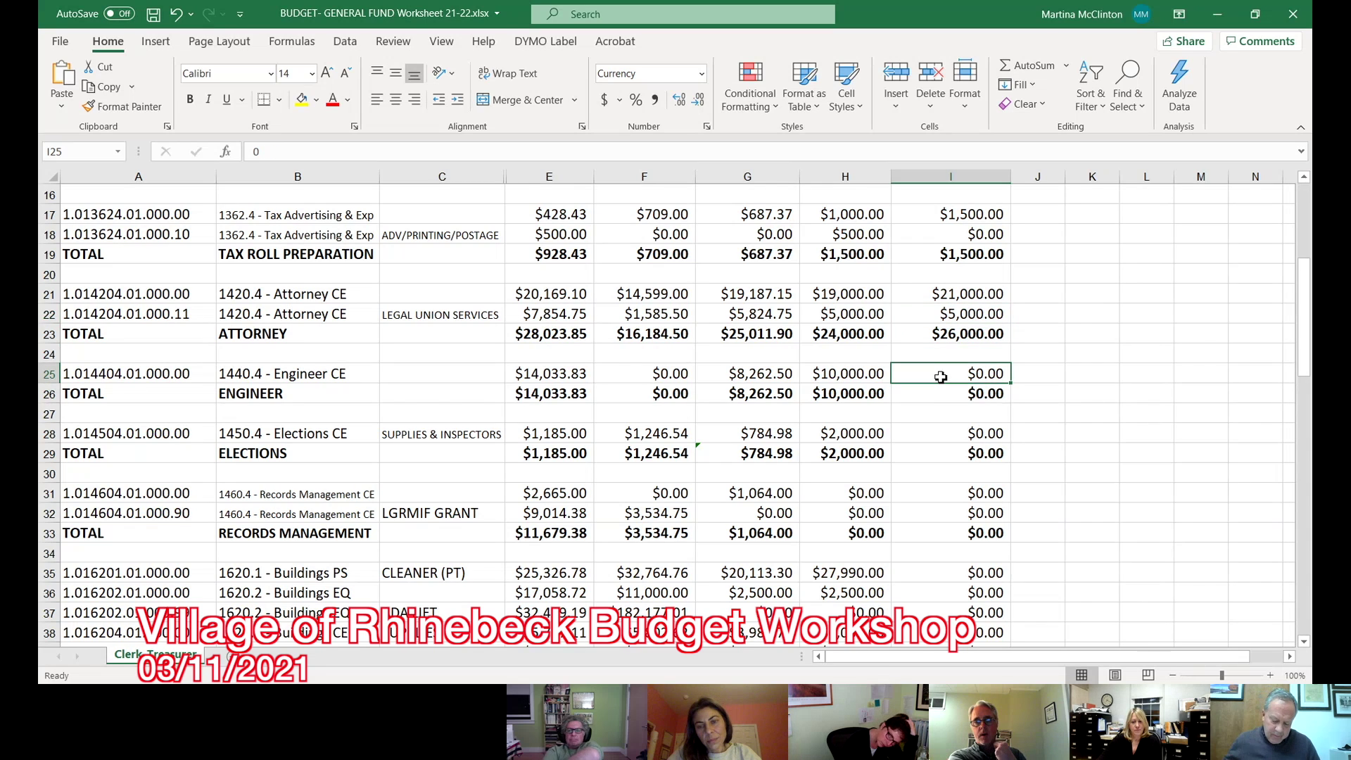
pyautogui.write('10000')
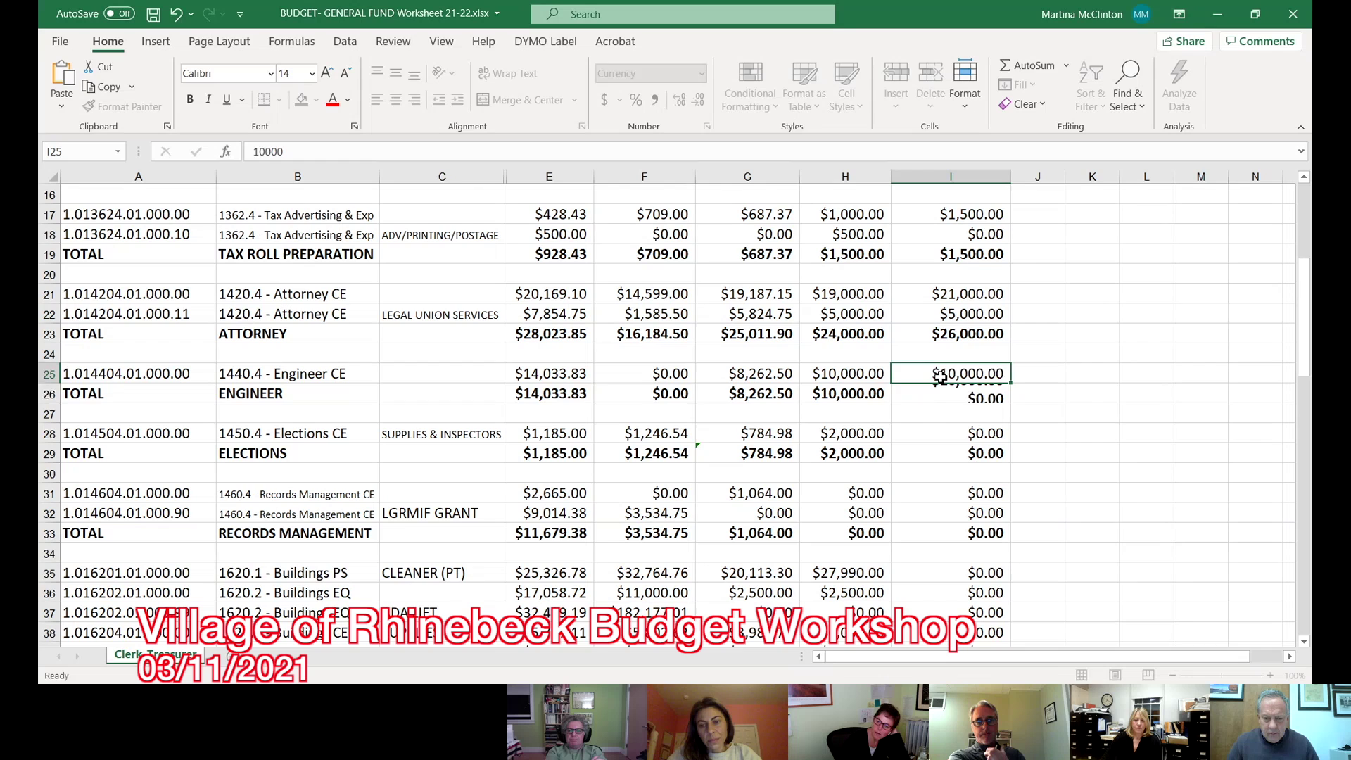
pyautogui.press('Return')
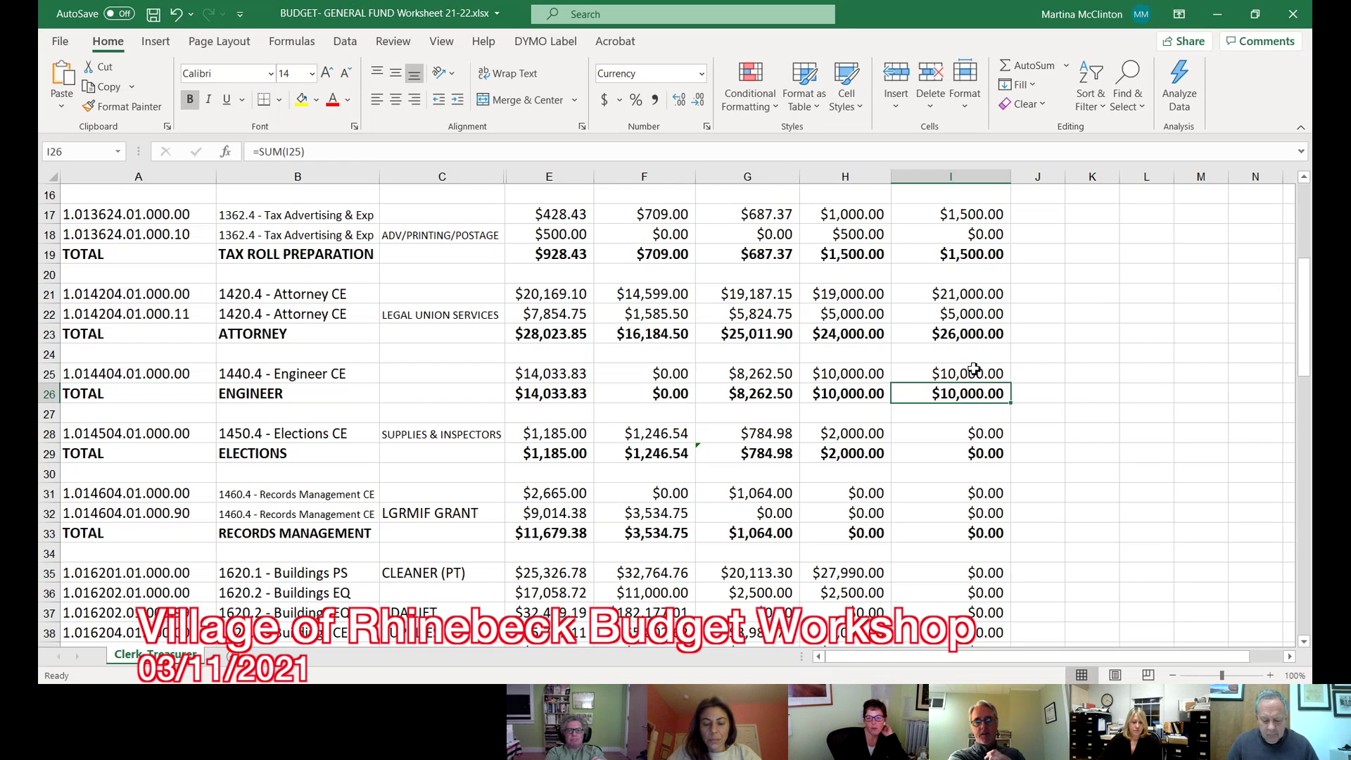
# Step: Enter 1500 as the 2021-2022 working budget for Elections Supplies & Inspectors
pyautogui.scroll(-1, 1056, 362)
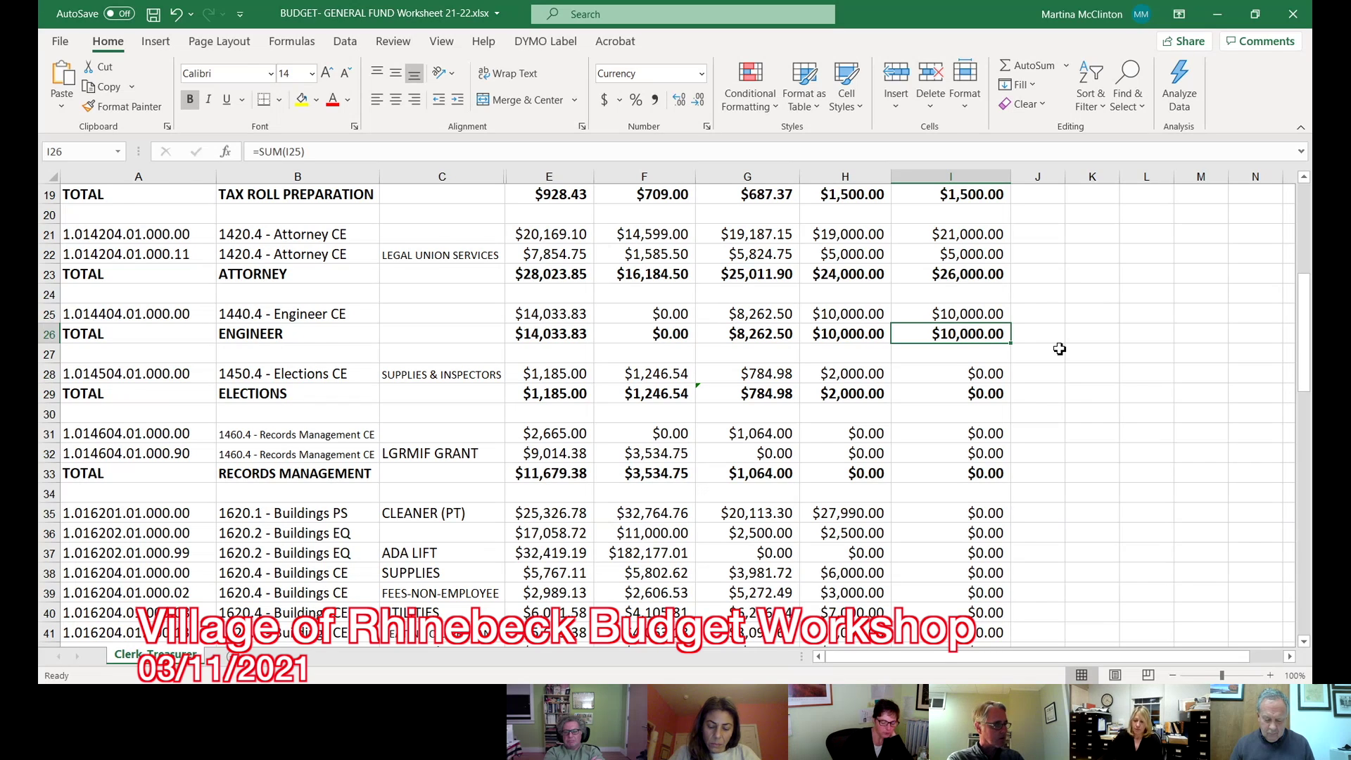
pyautogui.click(950, 373)
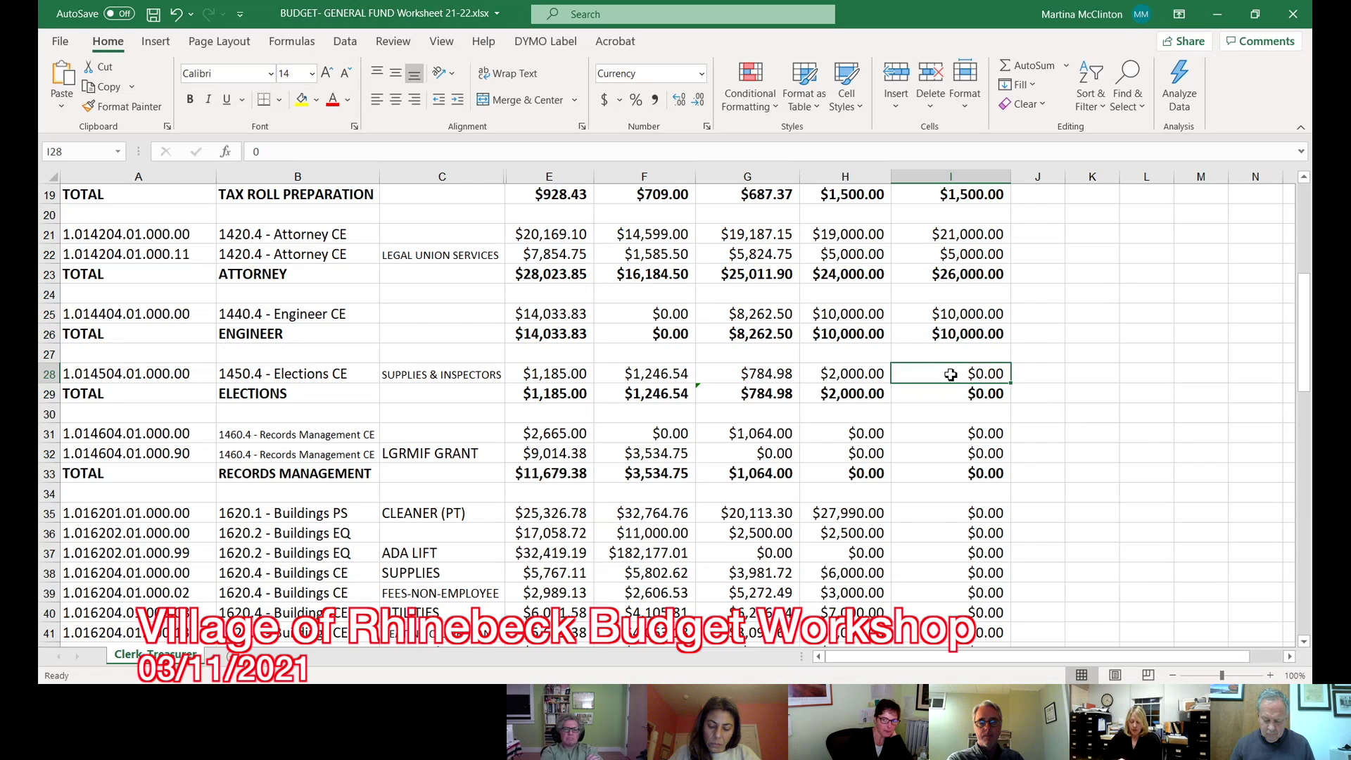
pyautogui.write('15')
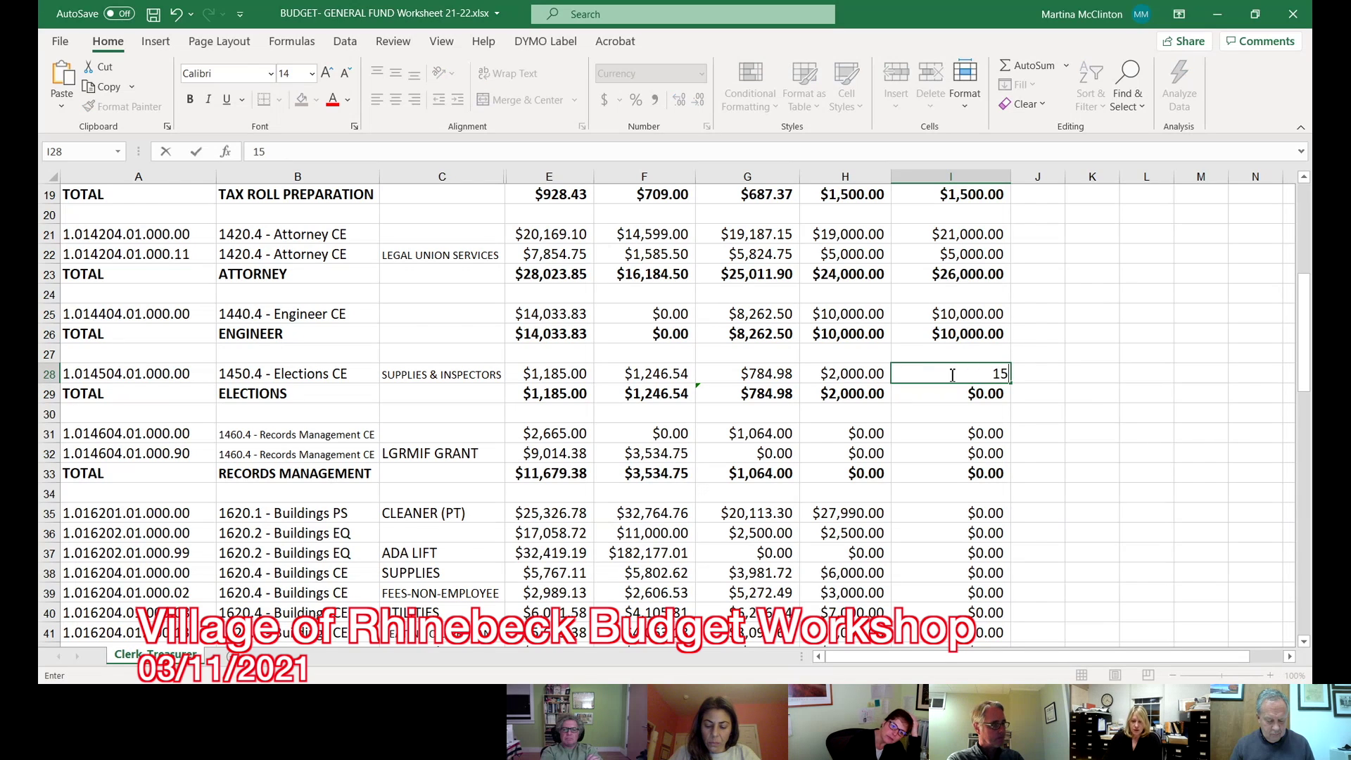
pyautogui.write('00')
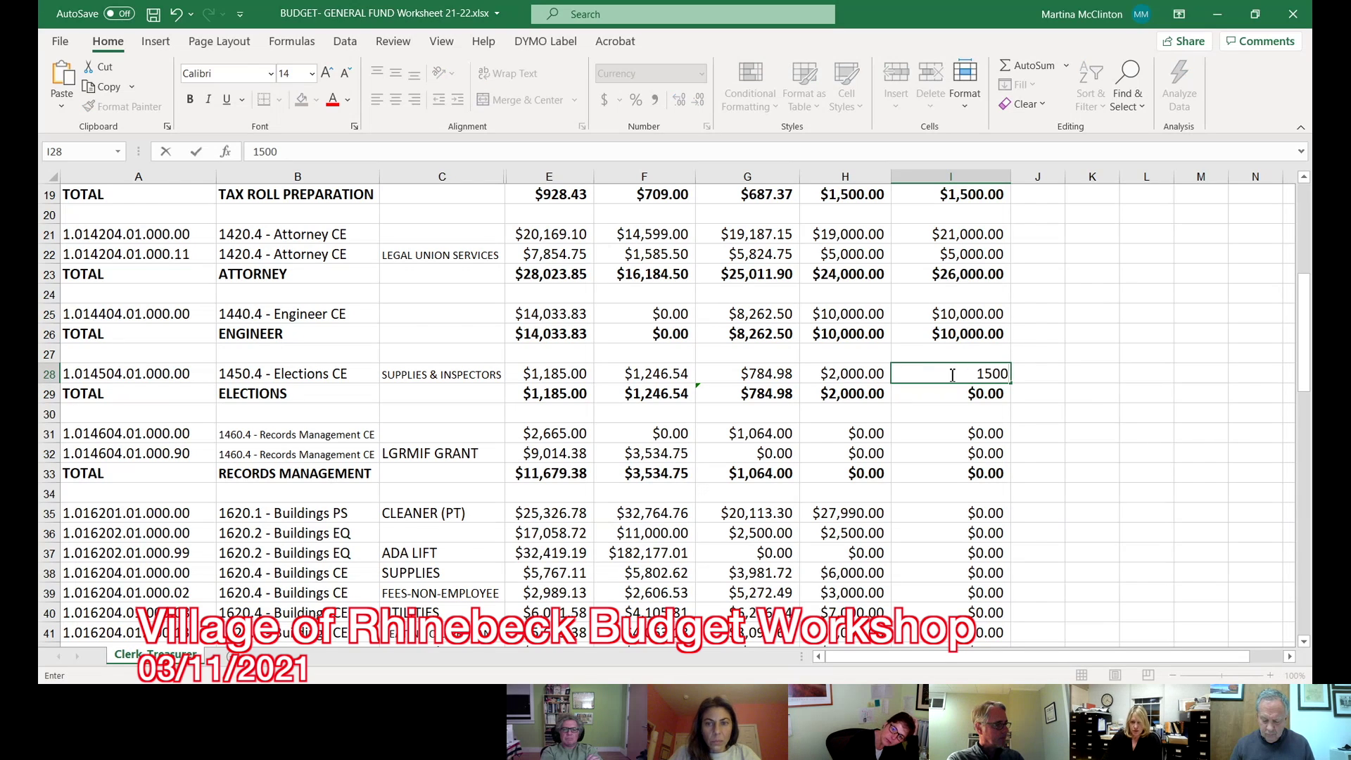
pyautogui.press('Return')
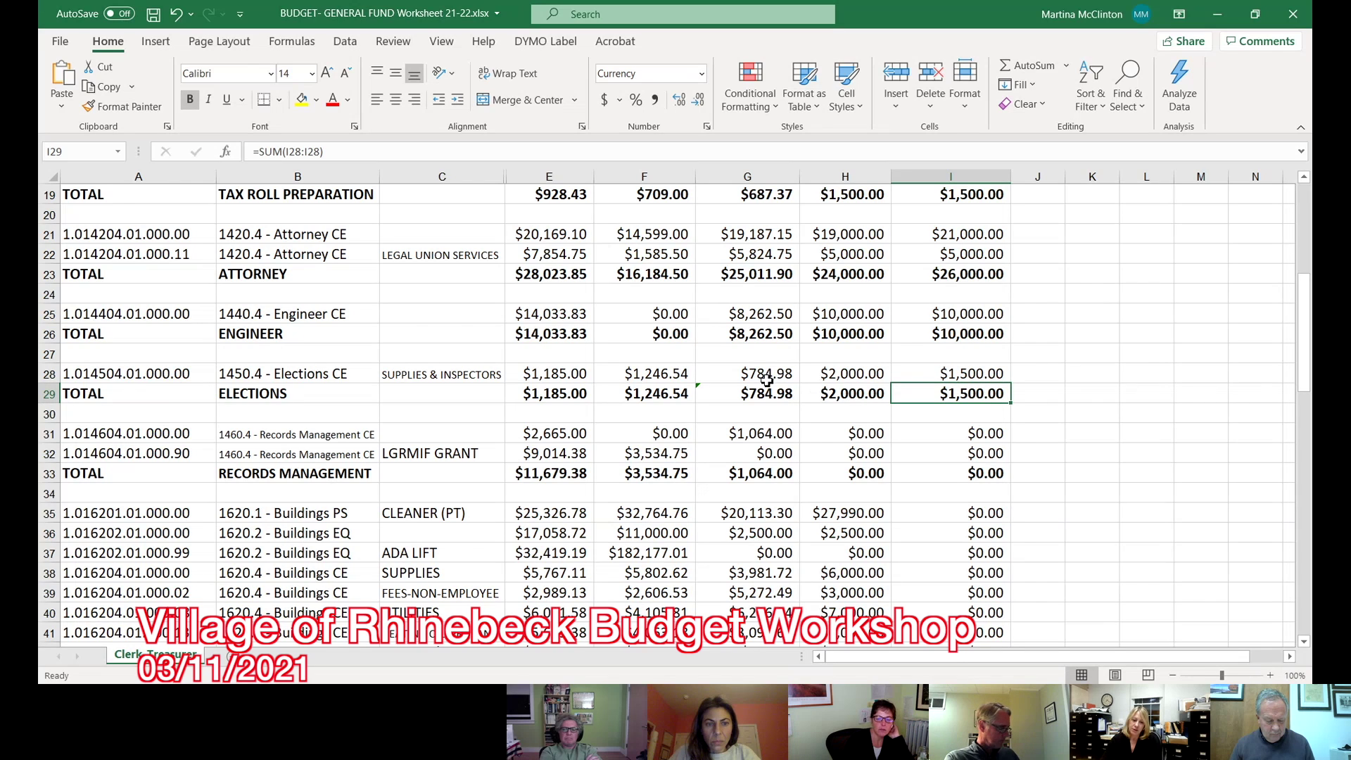
# Step: Enter 1500 as the 2021-2022 working budget on the first 1460.4 Records Management CE line, above the LGRMIF grant
pyautogui.click(987, 436)
pyautogui.click(990, 314)
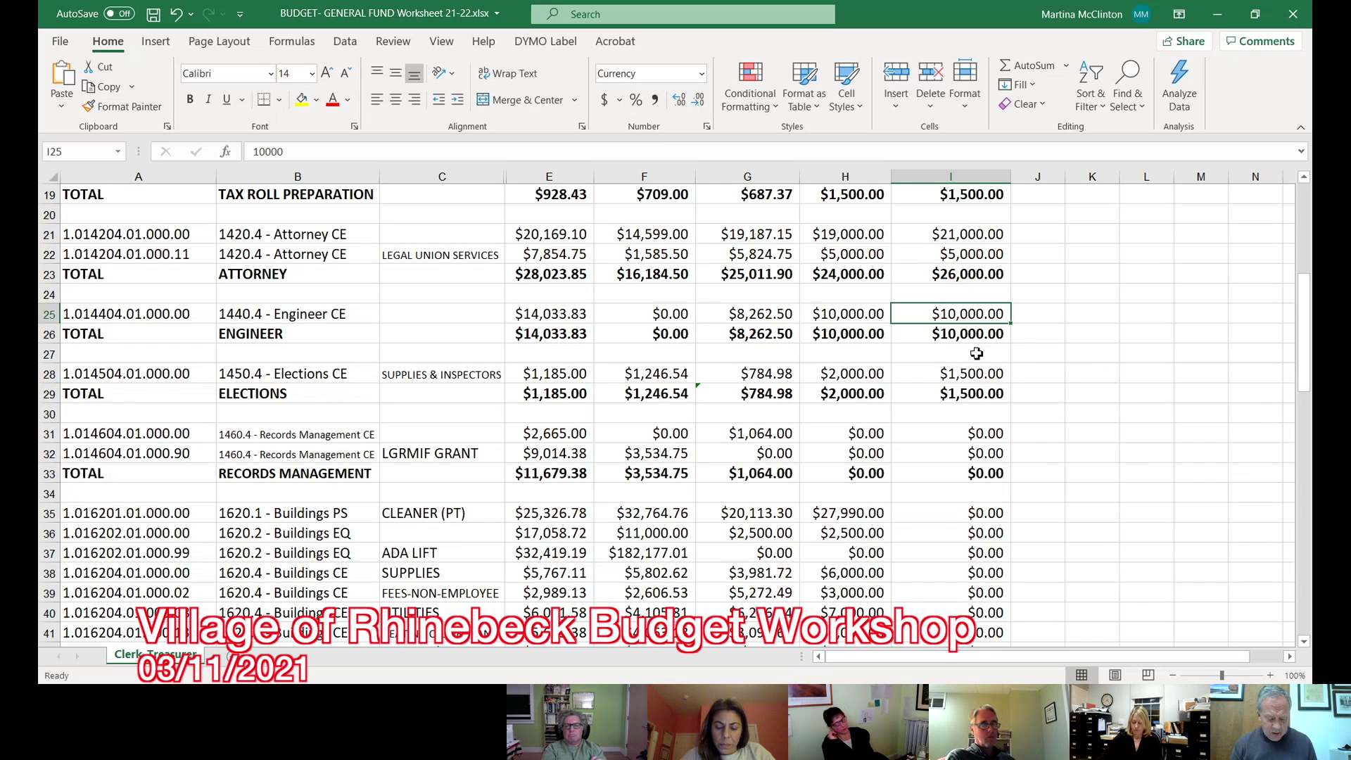
pyautogui.click(765, 317)
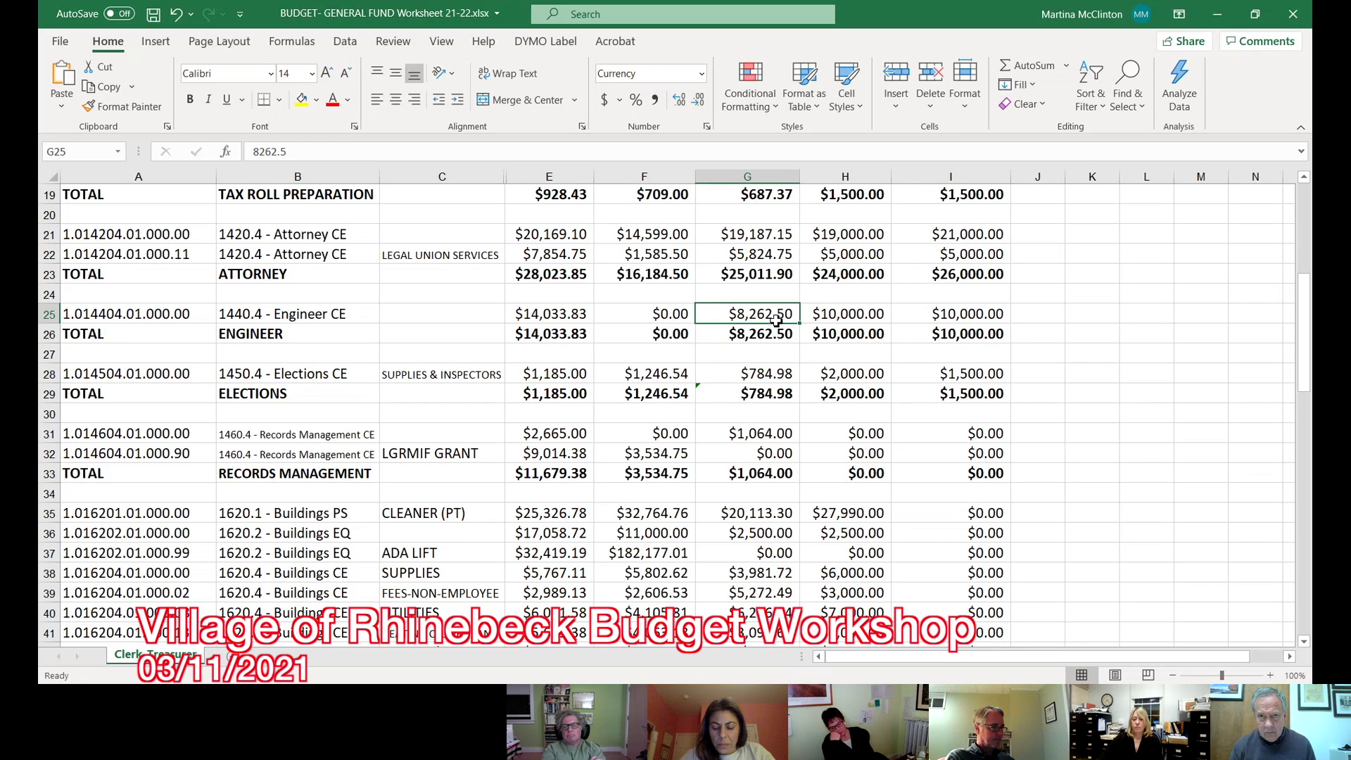
pyautogui.click(974, 373)
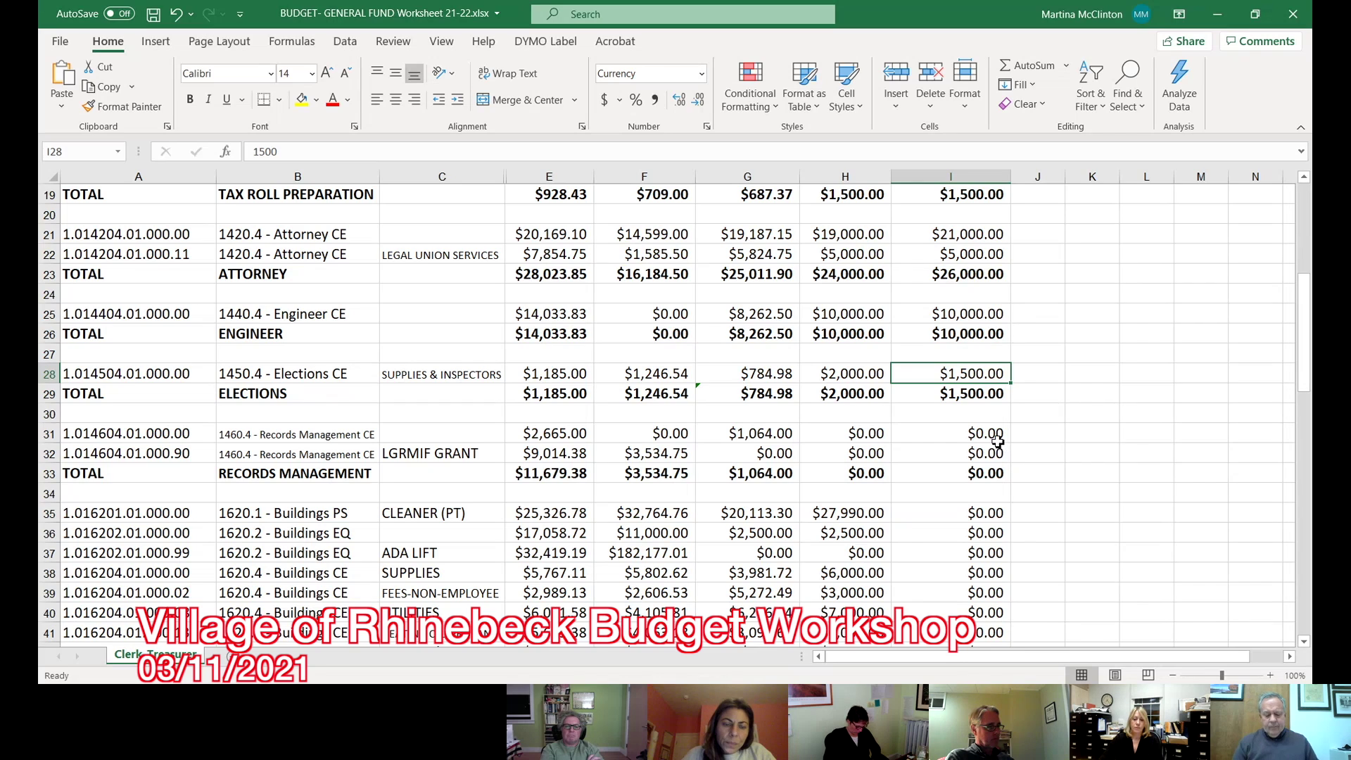
pyautogui.click(993, 435)
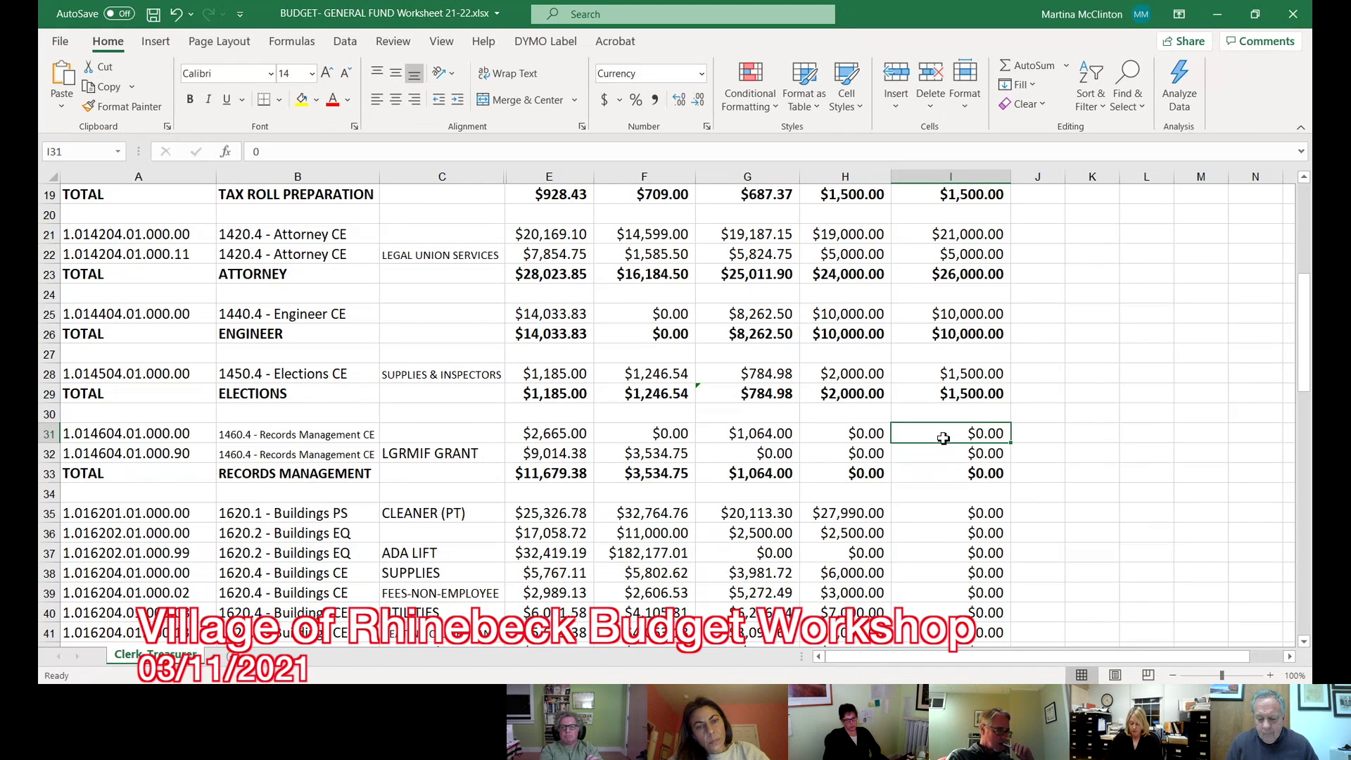
pyautogui.write('1,500')
pyautogui.press('Return')
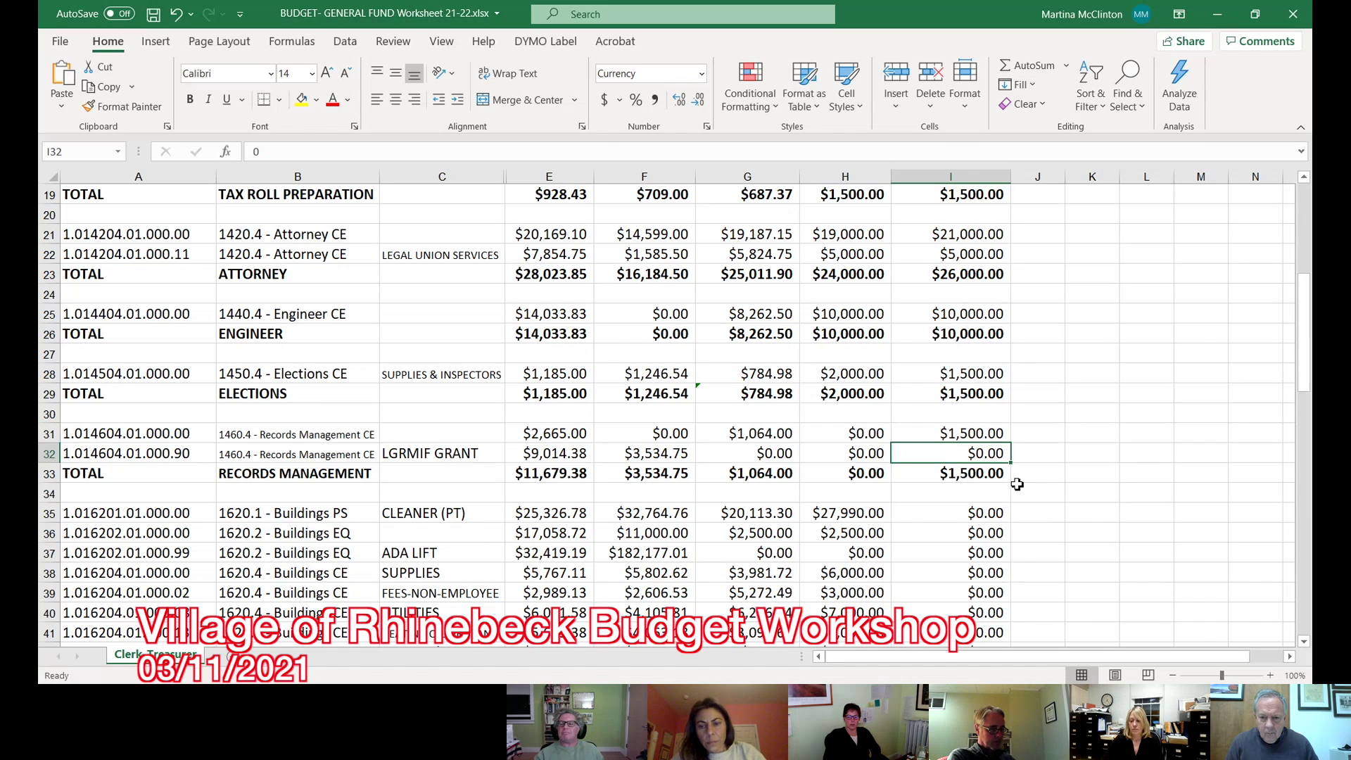
# Step: Enter 11000 as the 2021-2022 working budget on the 1620.1 Buildings PS line for the part-time cleaner
pyautogui.scroll(-2, 1055, 482)
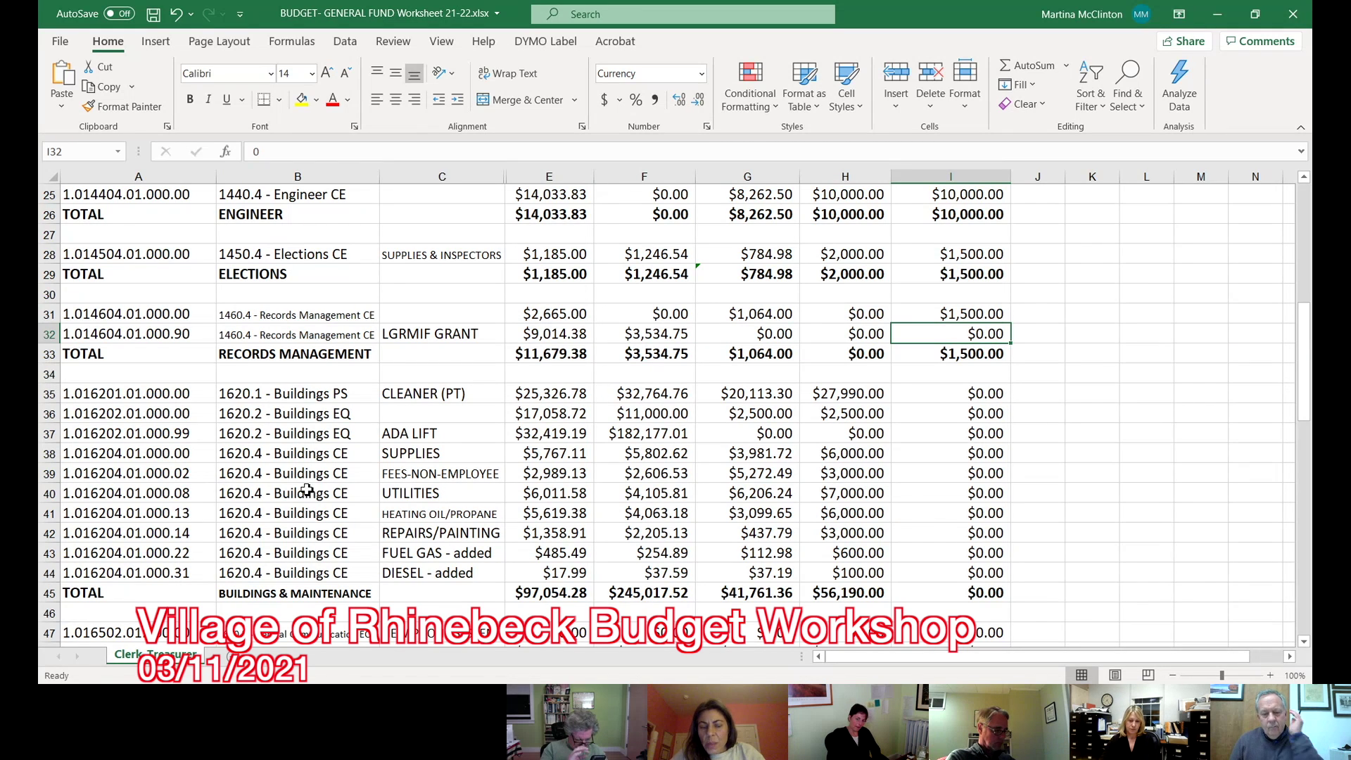
pyautogui.scroll(-1, 1050, 453)
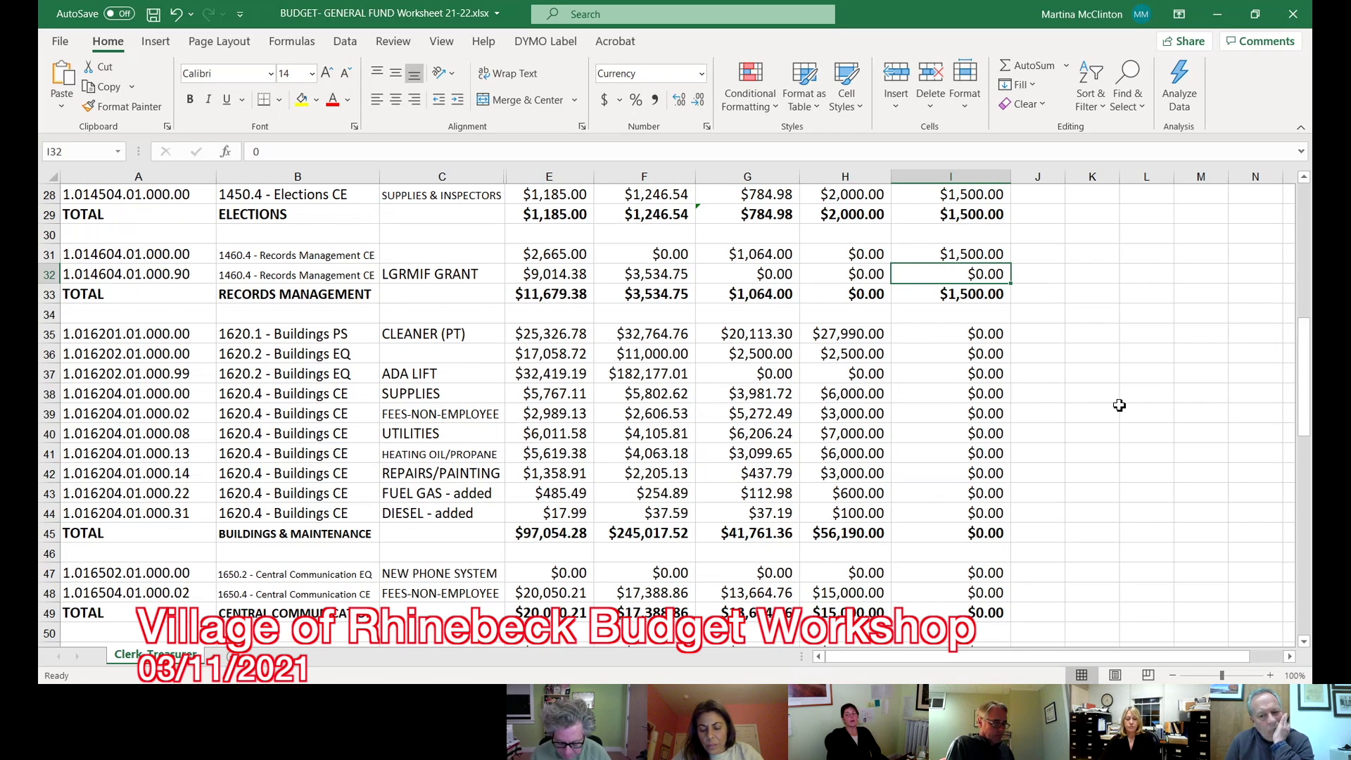
pyautogui.click(992, 338)
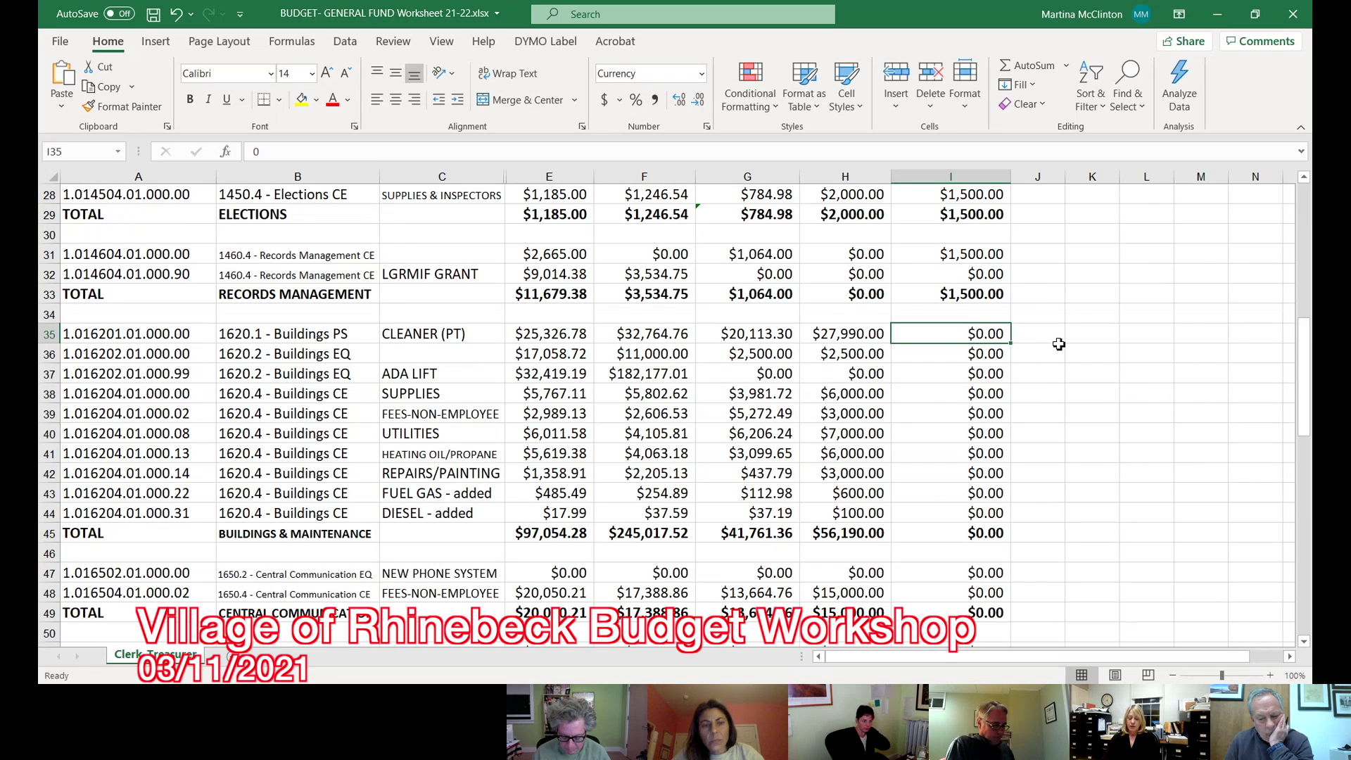
pyautogui.write('100')
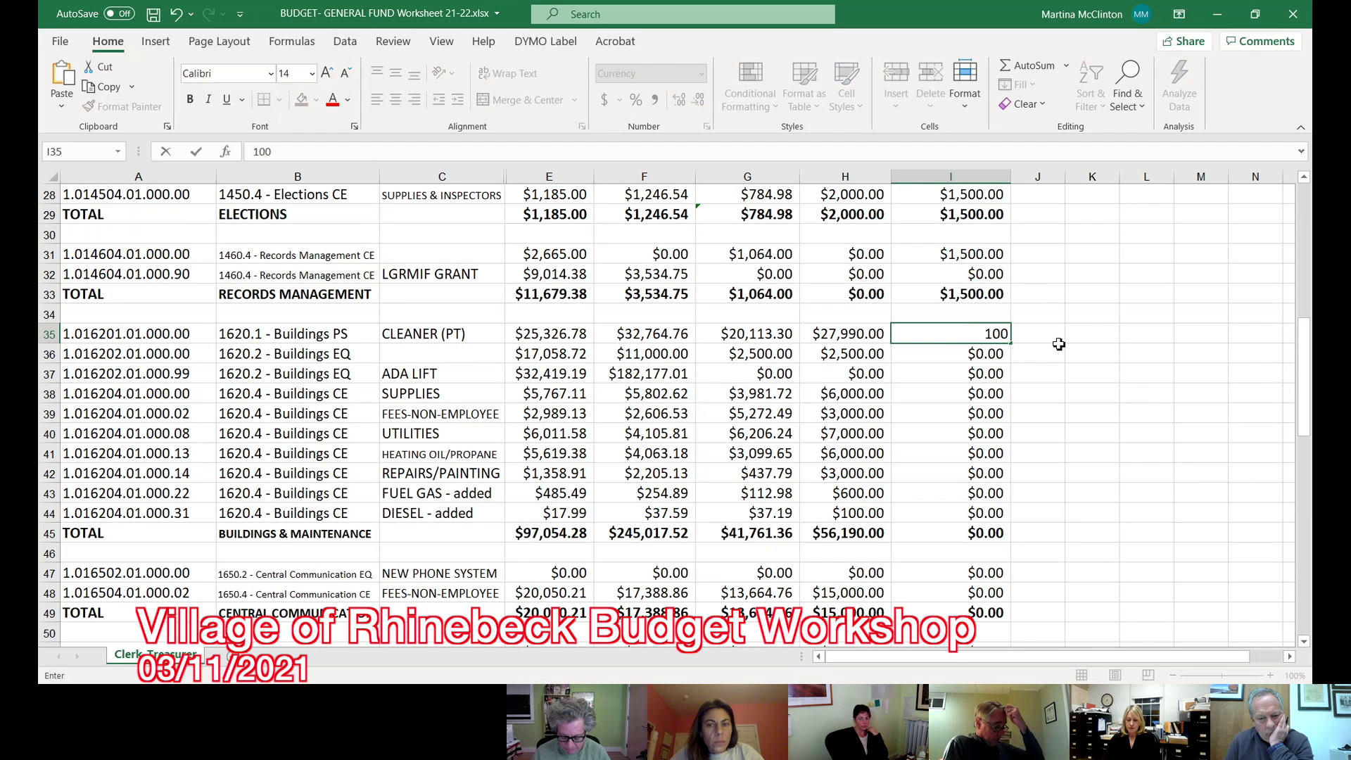
pyautogui.press('BackSpace')
pyautogui.press('BackSpace')
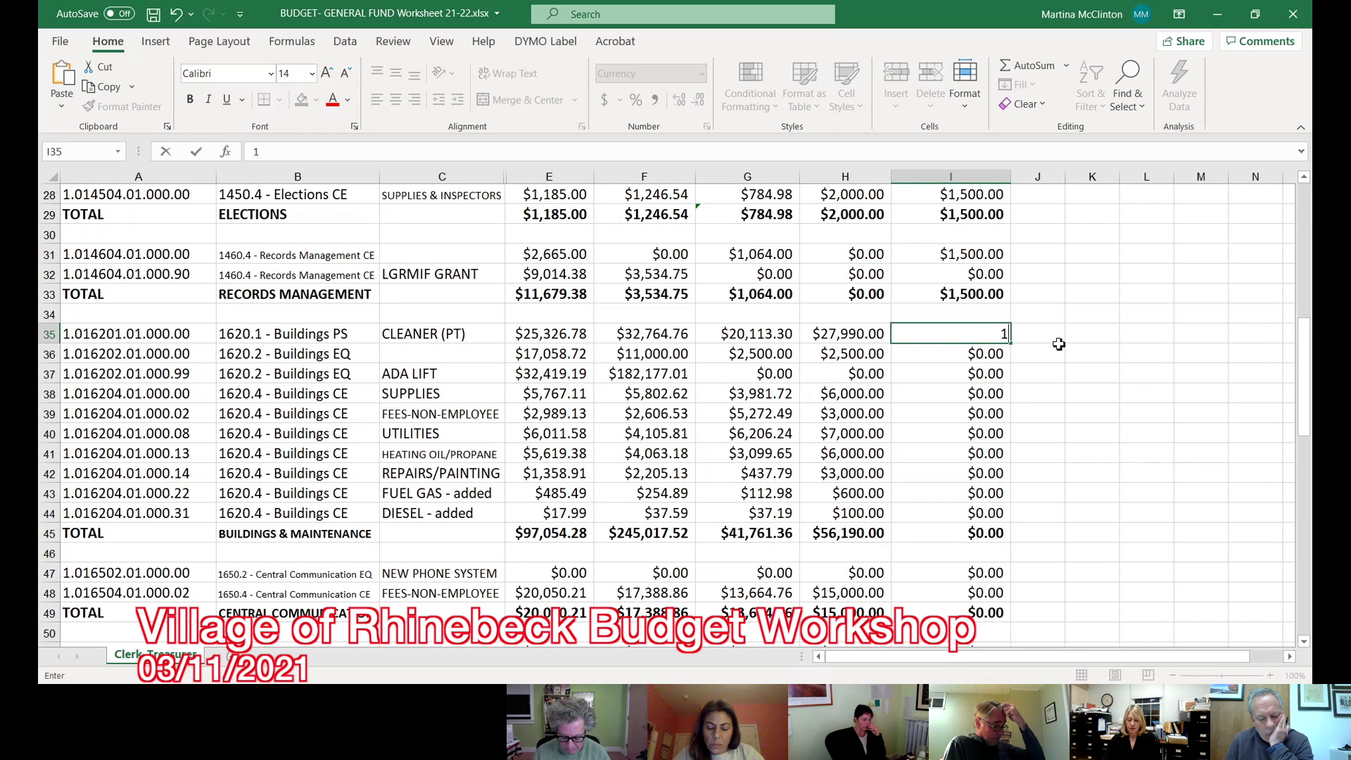
pyautogui.write('1000')
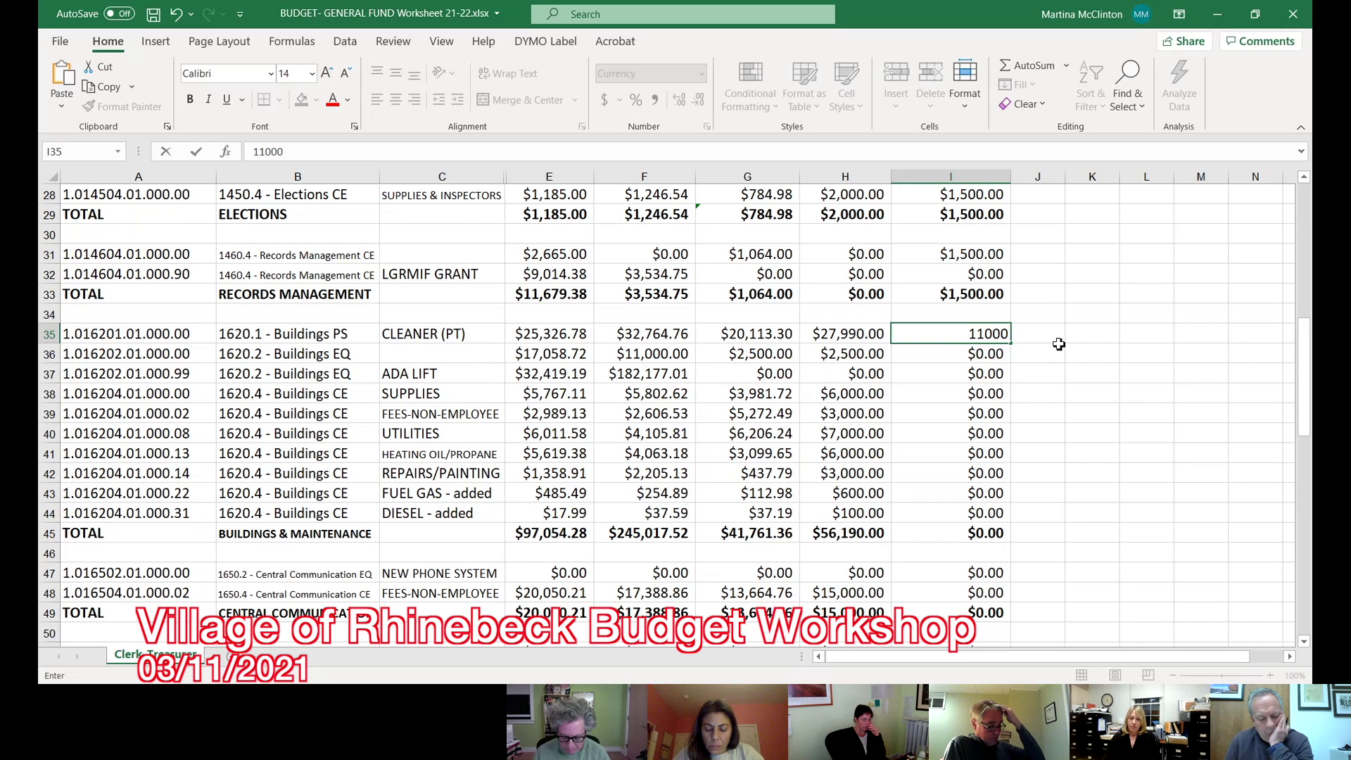
pyautogui.press('Return')
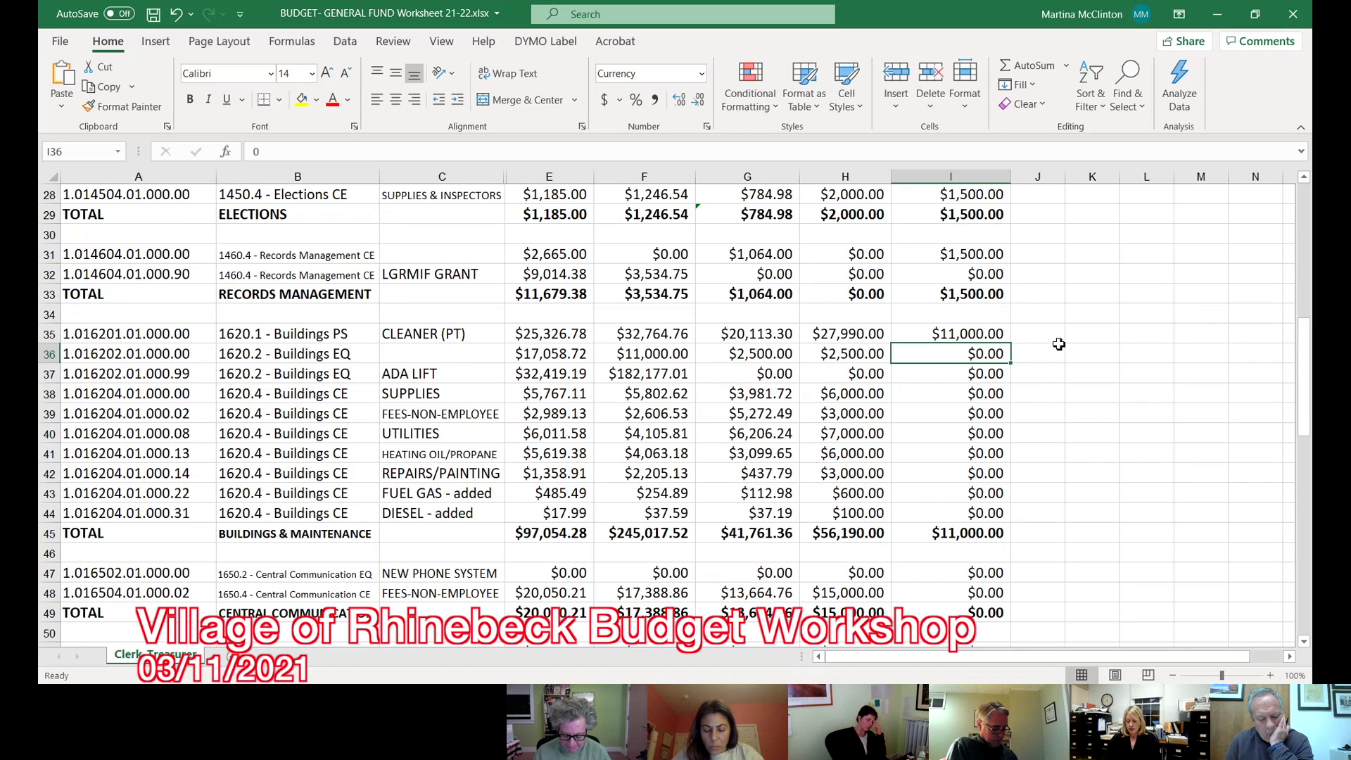
# Step: Enter 2,000 as the 2021-2022 working budget on the 1620.2 Buildings EQ line above the ADA lift
pyautogui.write('2,00')
pyautogui.write('0')
pyautogui.press('Return')
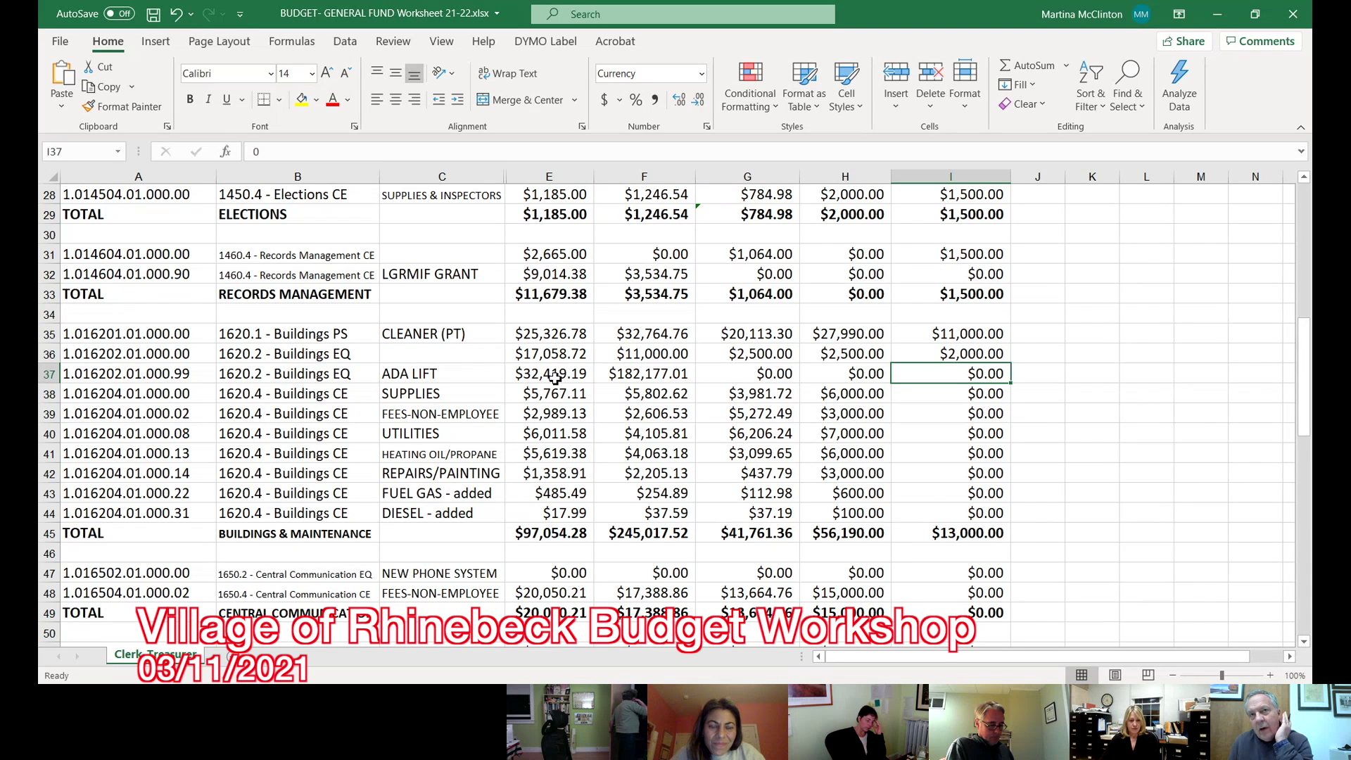
# Step: Leave the ADA Lift line as it is and enter 5500 as the working budget for Buildings CE Supplies
pyautogui.click(646, 376)
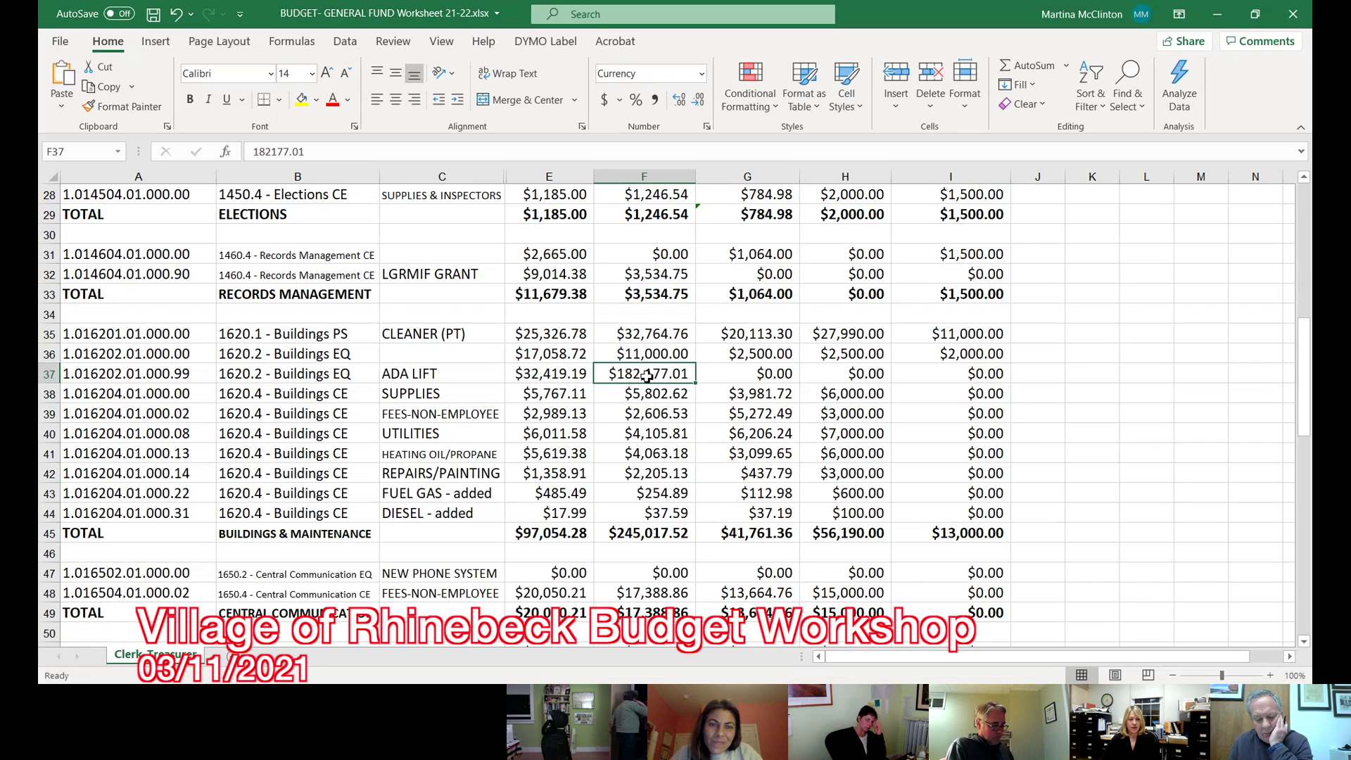
pyautogui.press('Left')
pyautogui.click(628, 375)
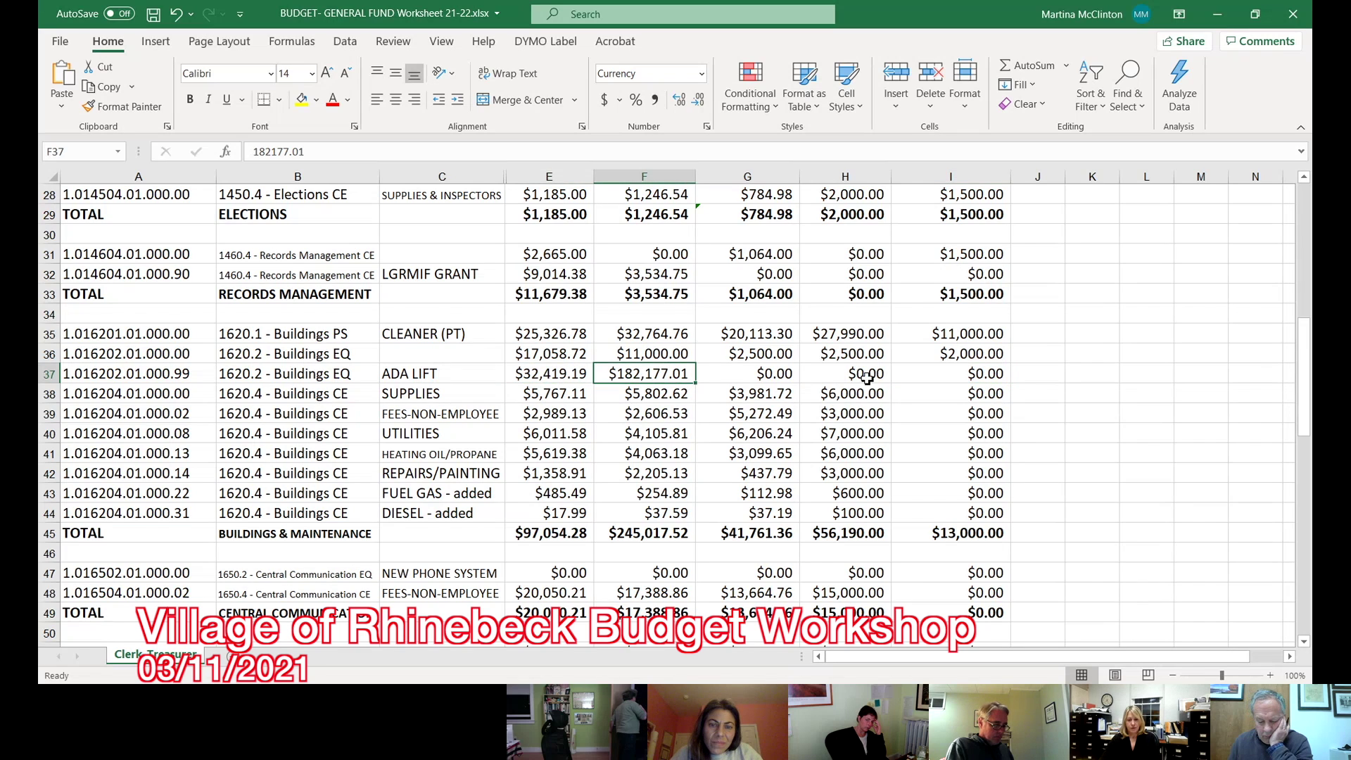
pyautogui.click(967, 378)
pyautogui.click(970, 398)
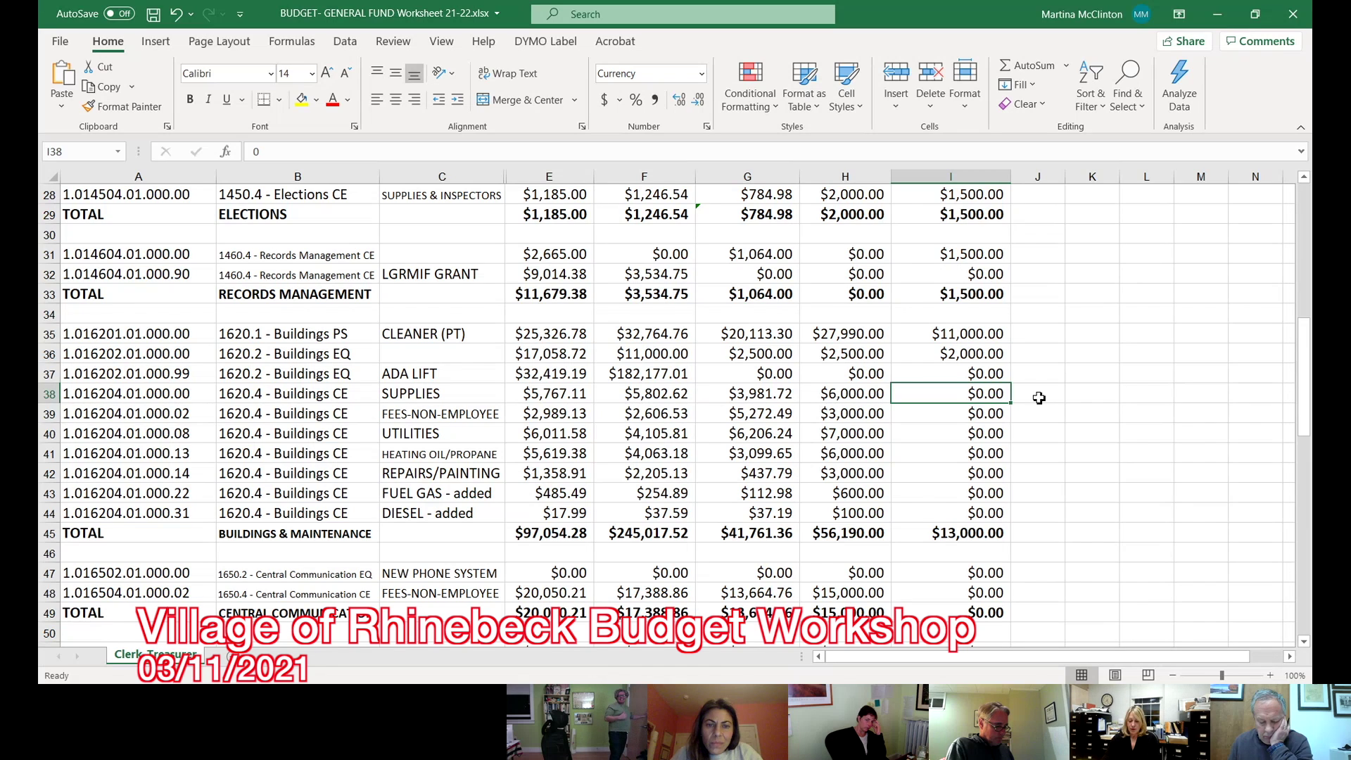
pyautogui.write('5500')
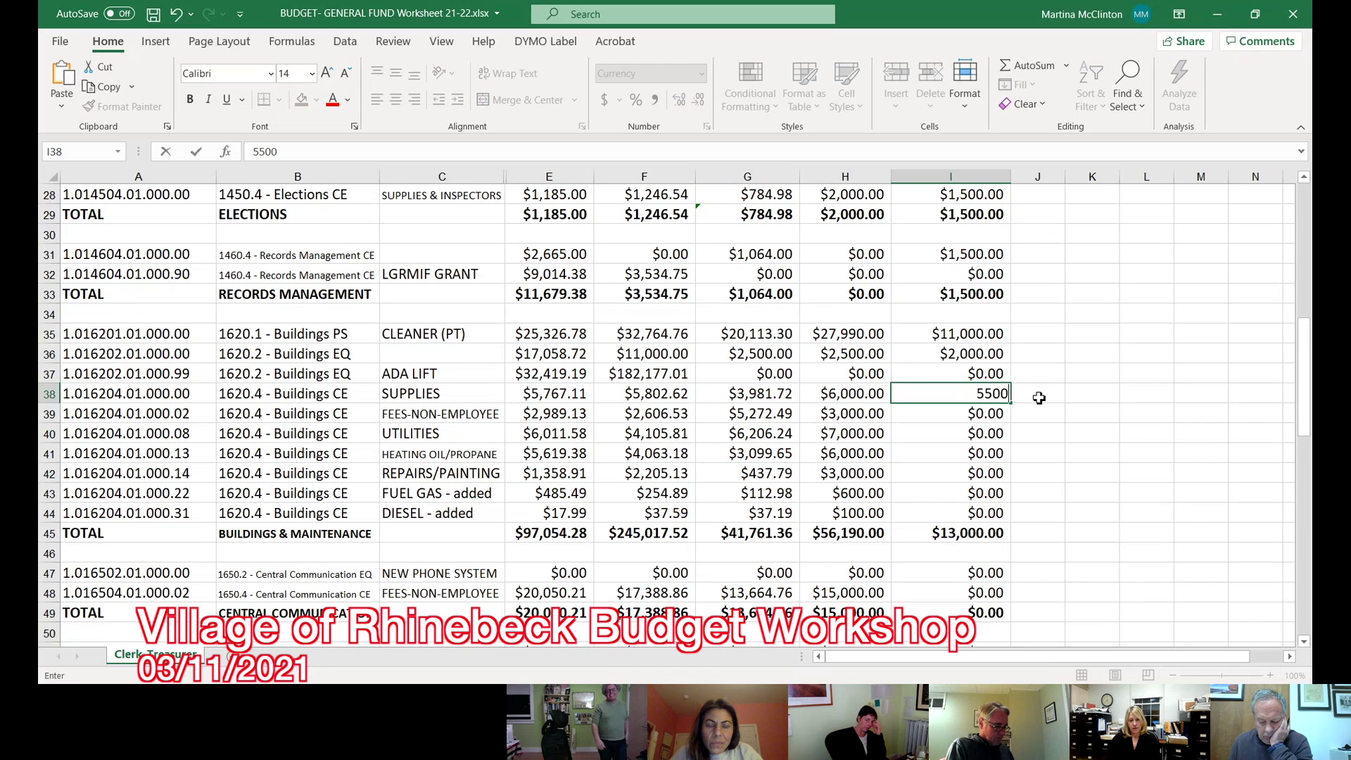
pyautogui.press('Return')
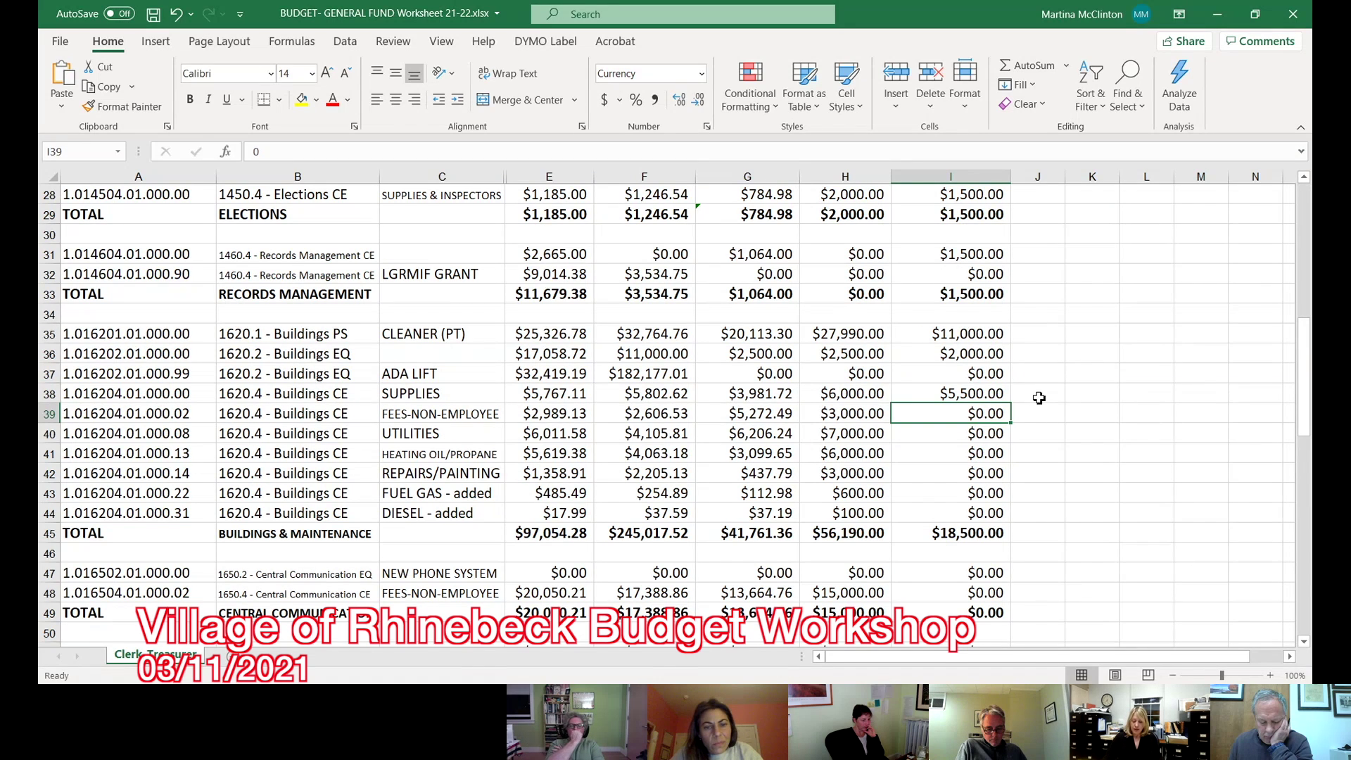
# Step: Enter working budgets of 5500 for Buildings CE Fees-Non-Employee and 7,000 for Buildings CE Utilities
pyautogui.write('5500')
pyautogui.press('Return')
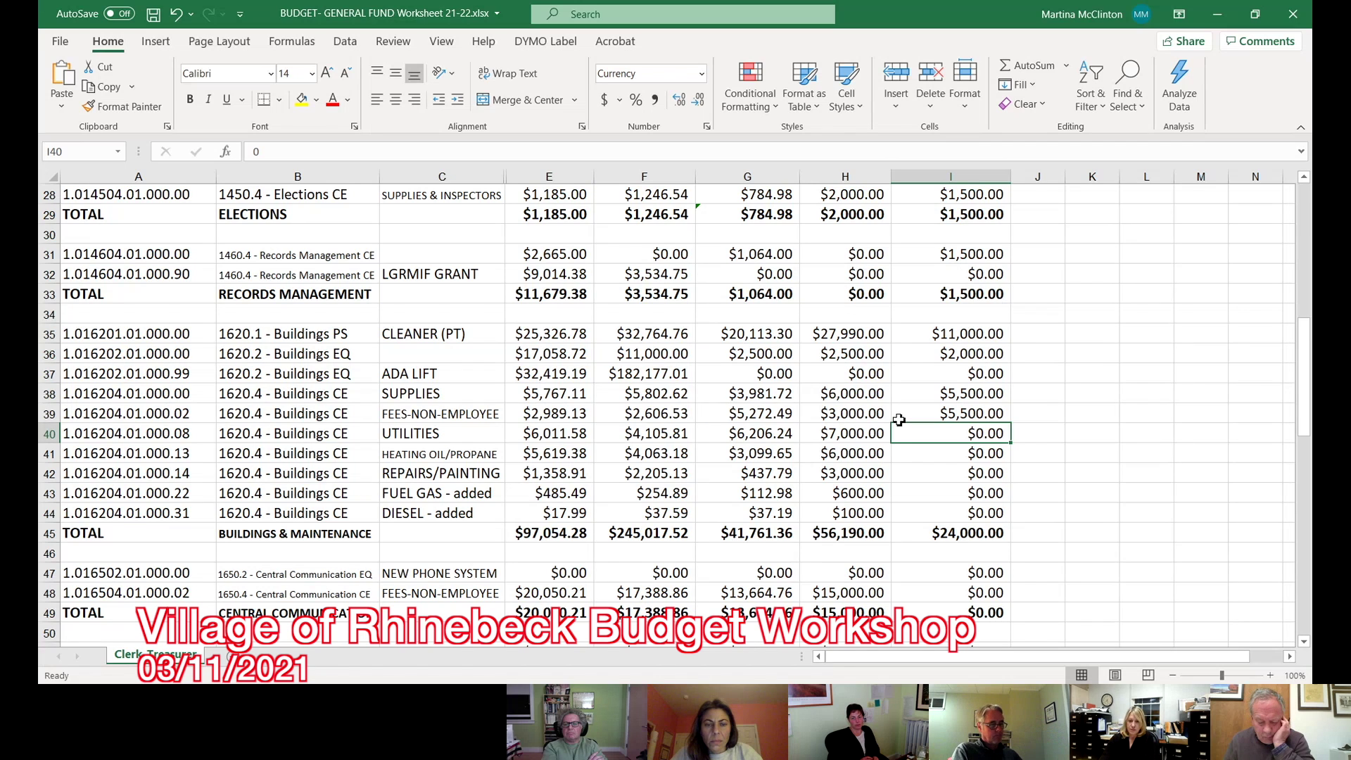
pyautogui.write('7,000')
pyautogui.press('Return')
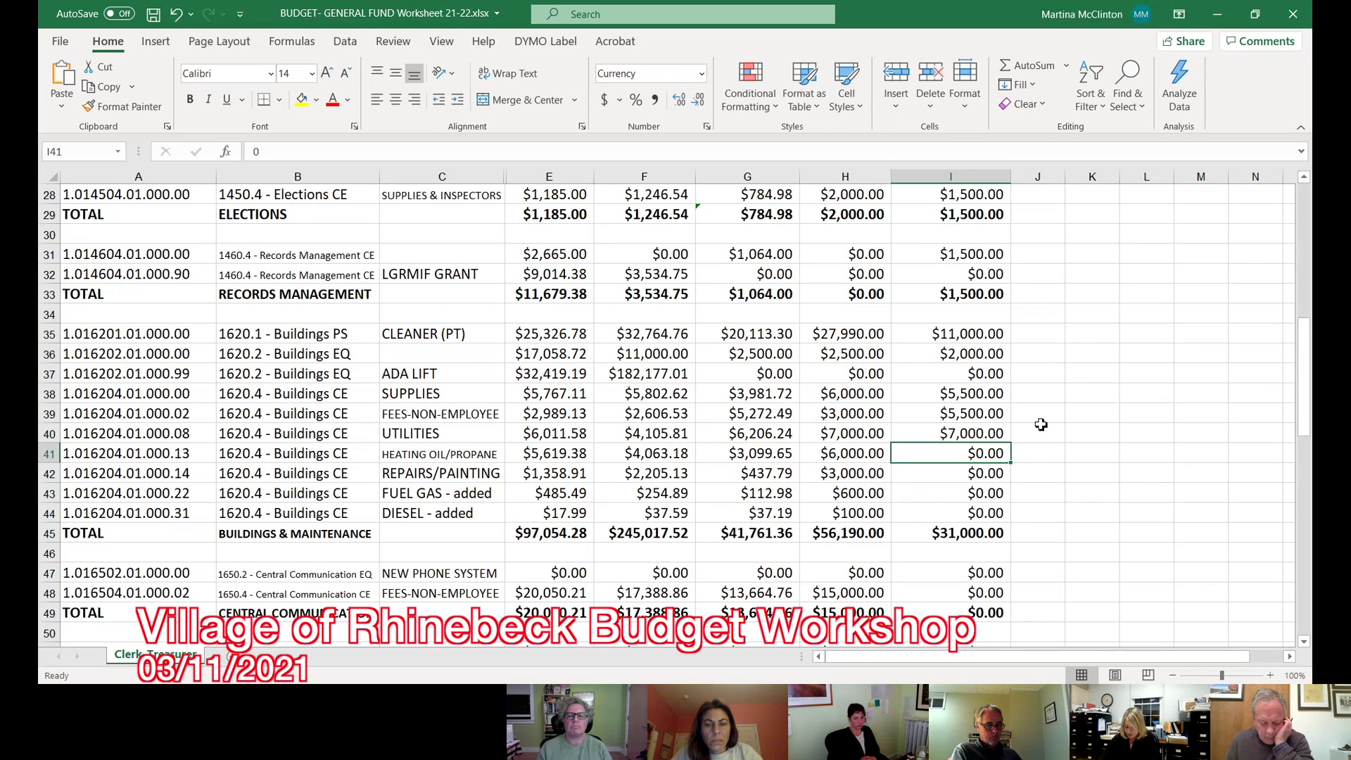
# Step: Enter working budgets of 4500 for Buildings CE Heating Oil/Propane and 3000 for Repairs/Painting
pyautogui.write('45000')
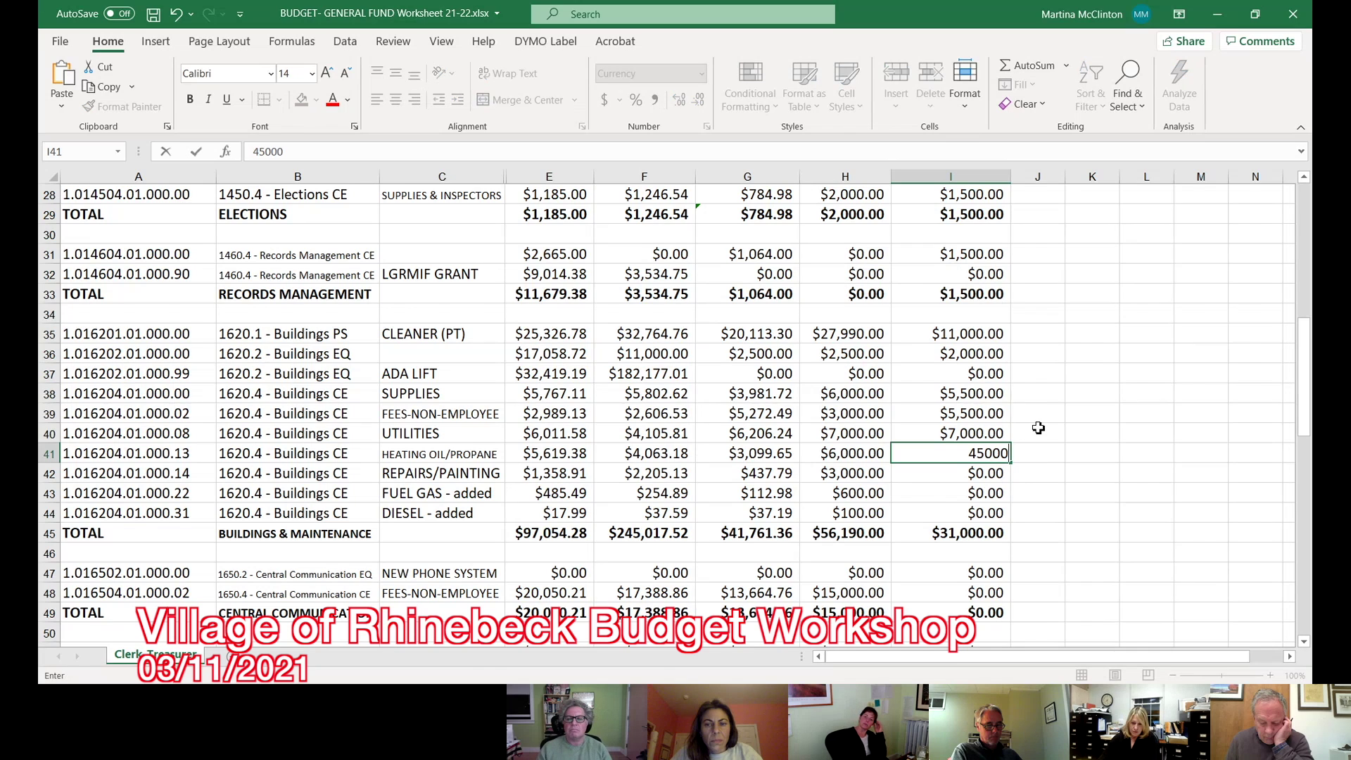
pyautogui.press('BackSpace')
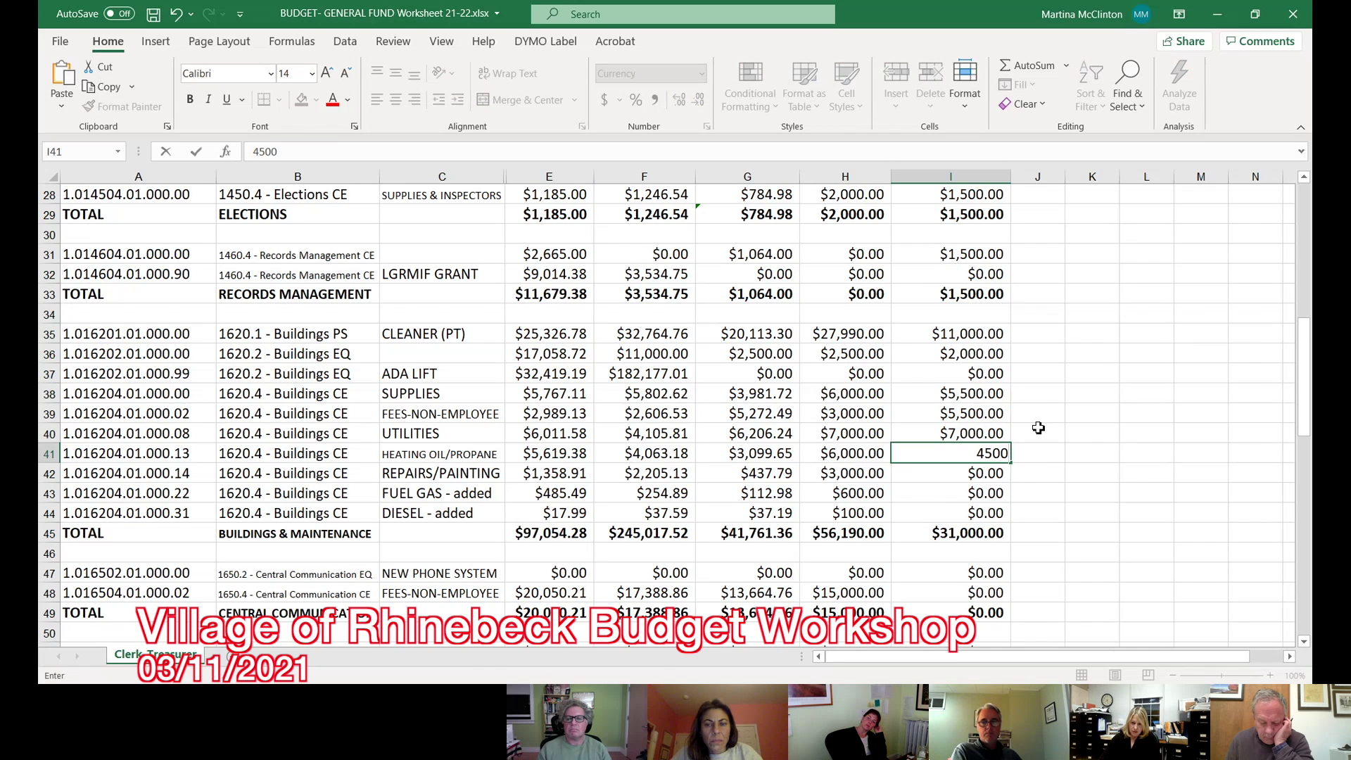
pyautogui.press('Return')
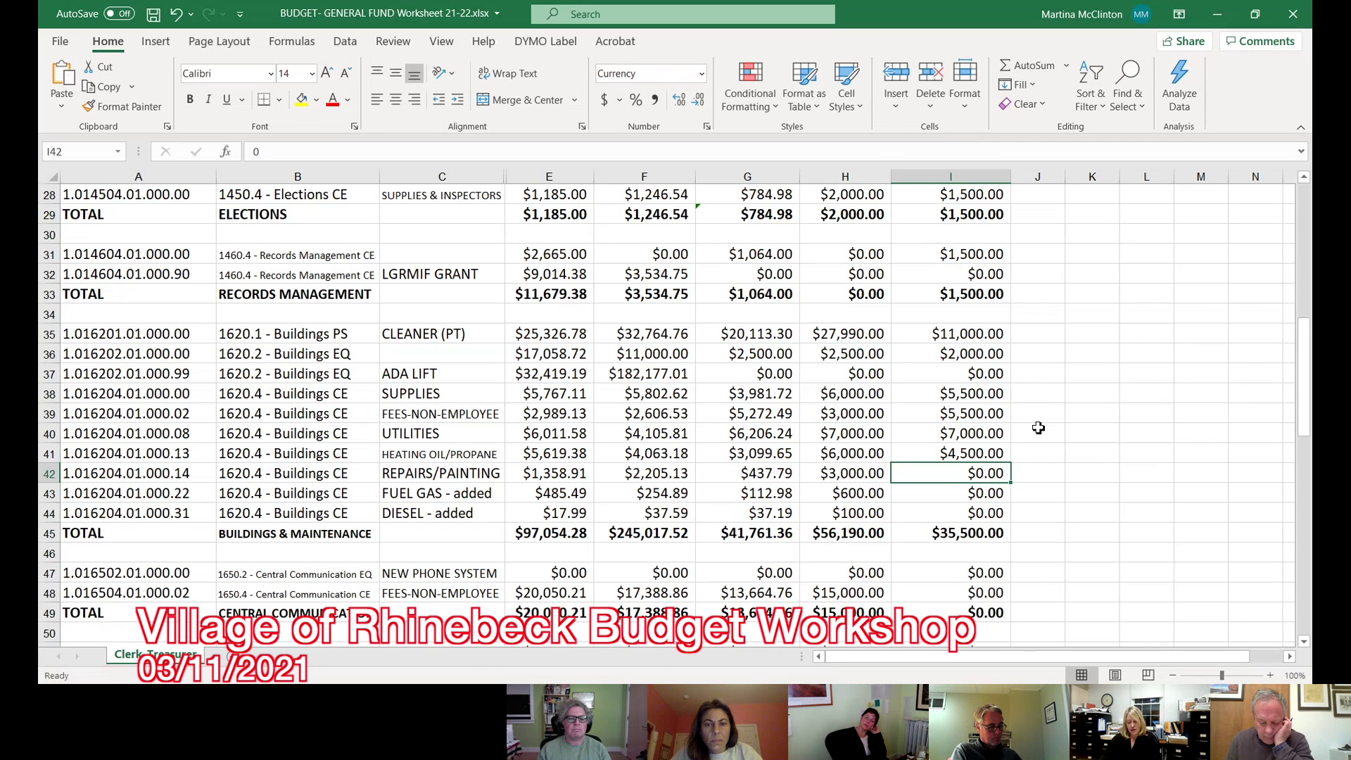
pyautogui.write('30')
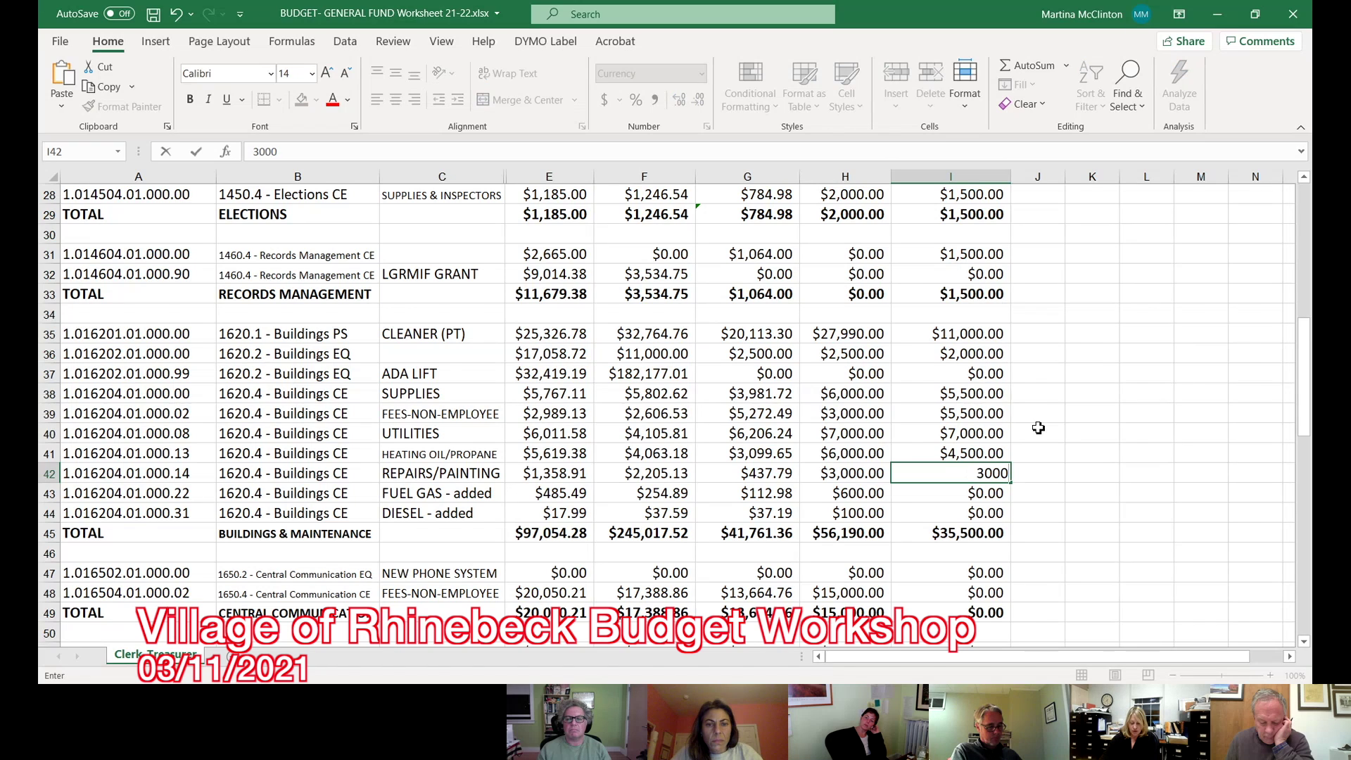
pyautogui.press('Return')
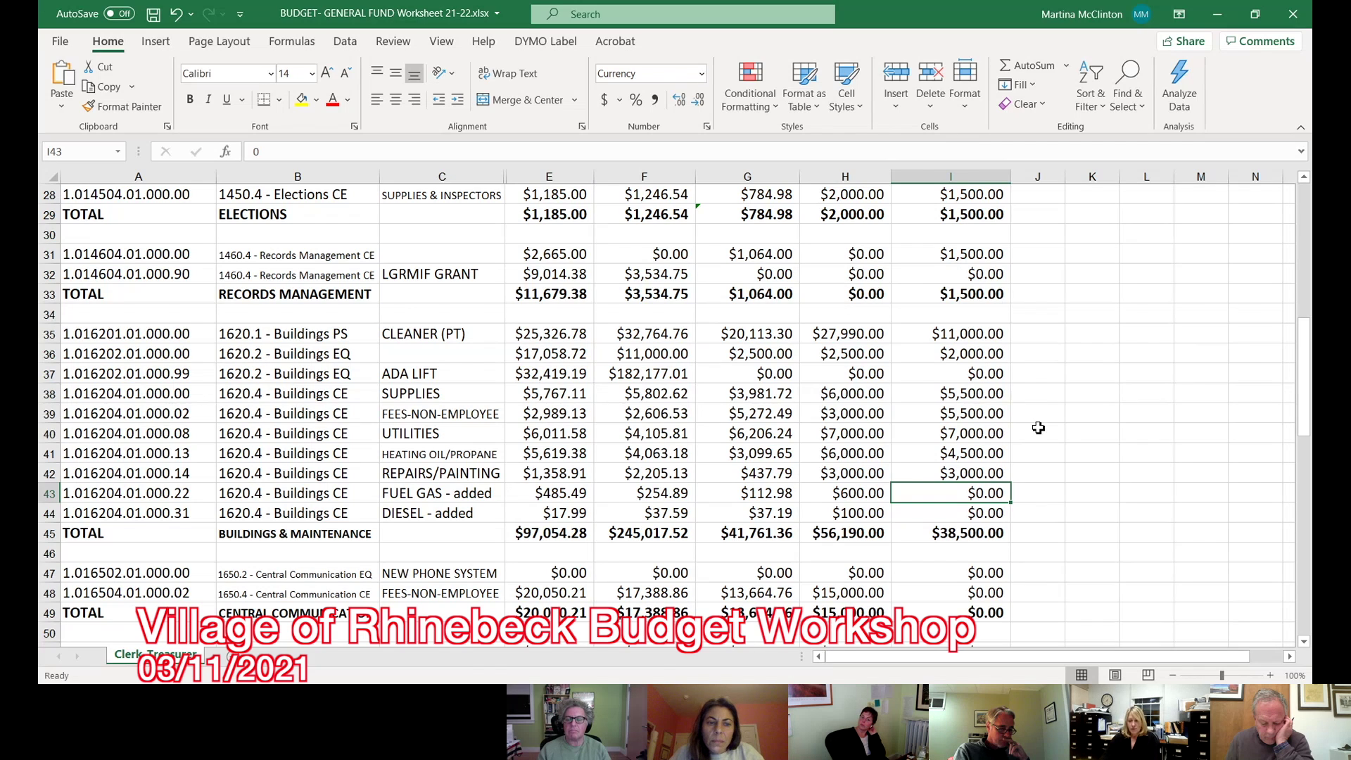
# Step: Enter working budgets of 300 for Buildings CE Fuel Gas and 100 for Diesel
pyautogui.write('300')
pyautogui.press('Return')
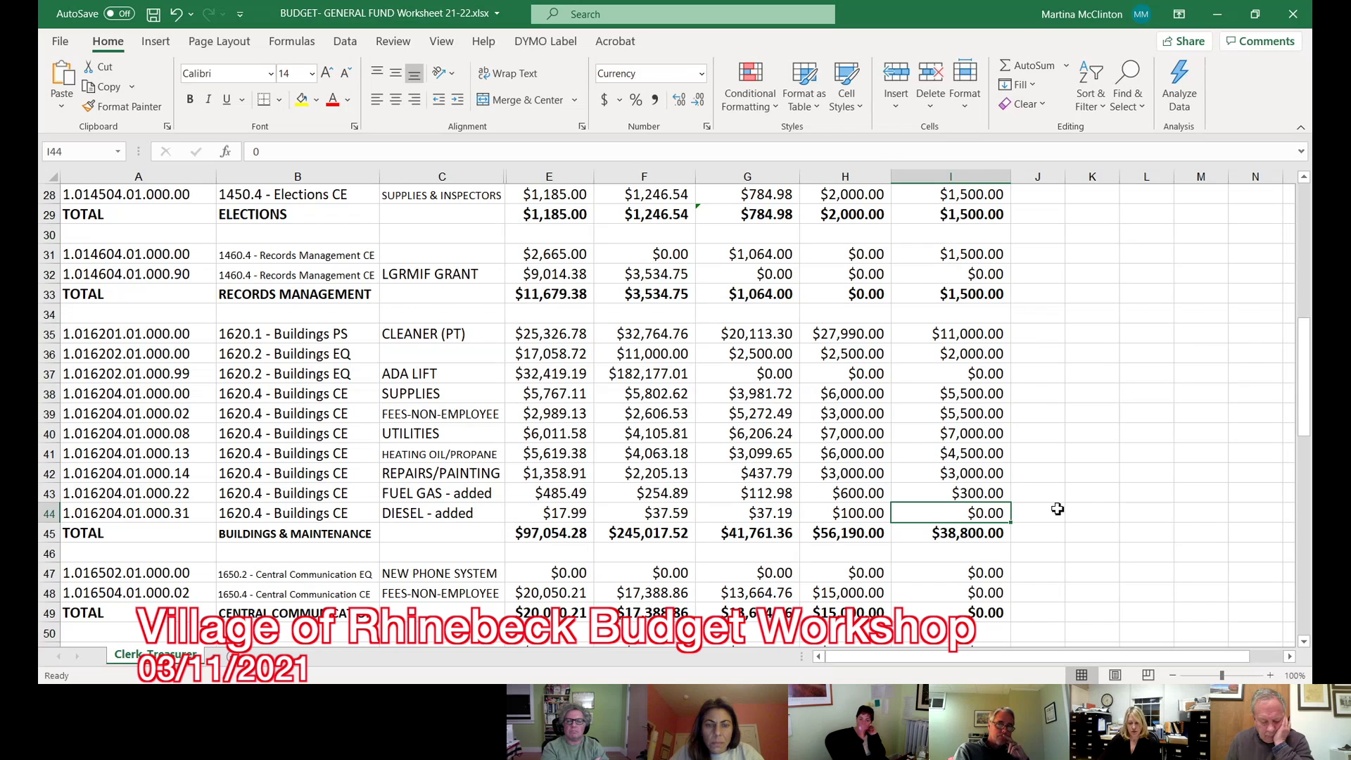
pyautogui.write('100')
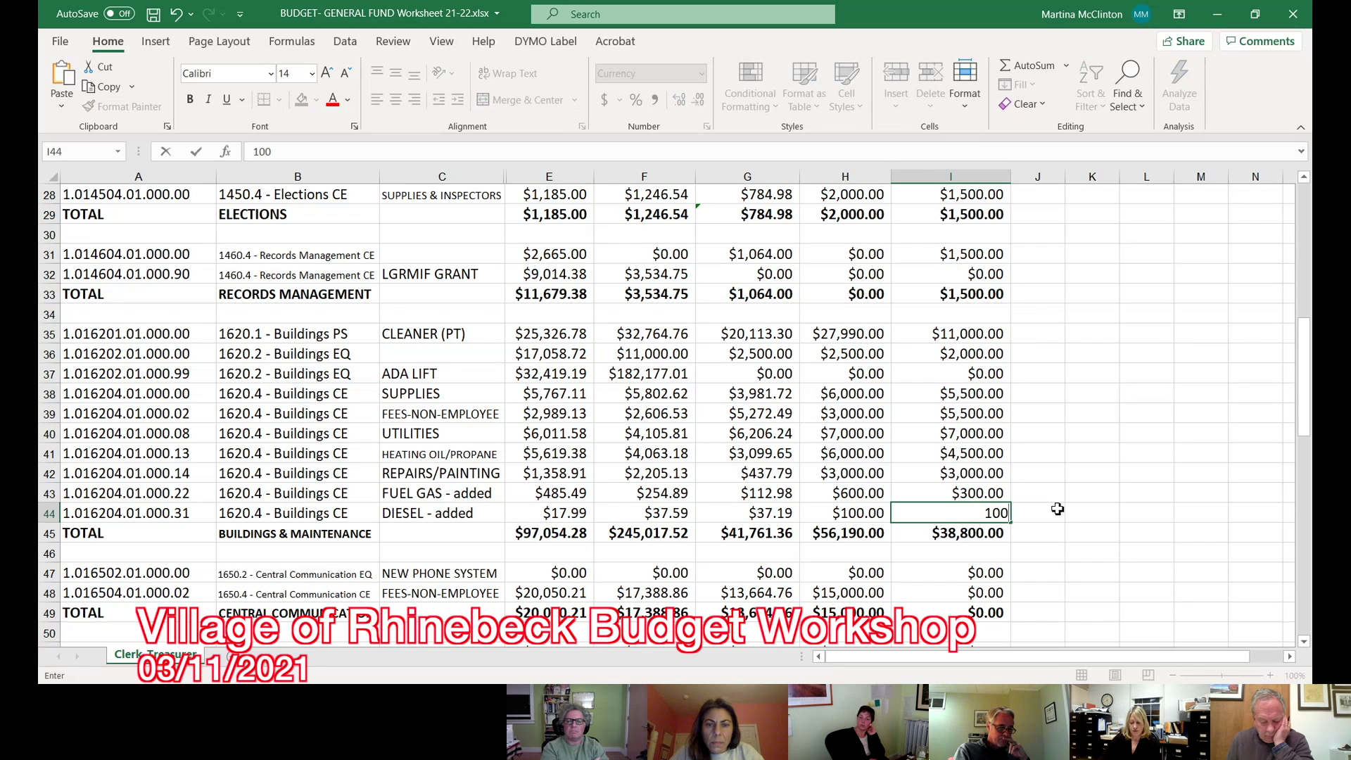
pyautogui.press('Return')
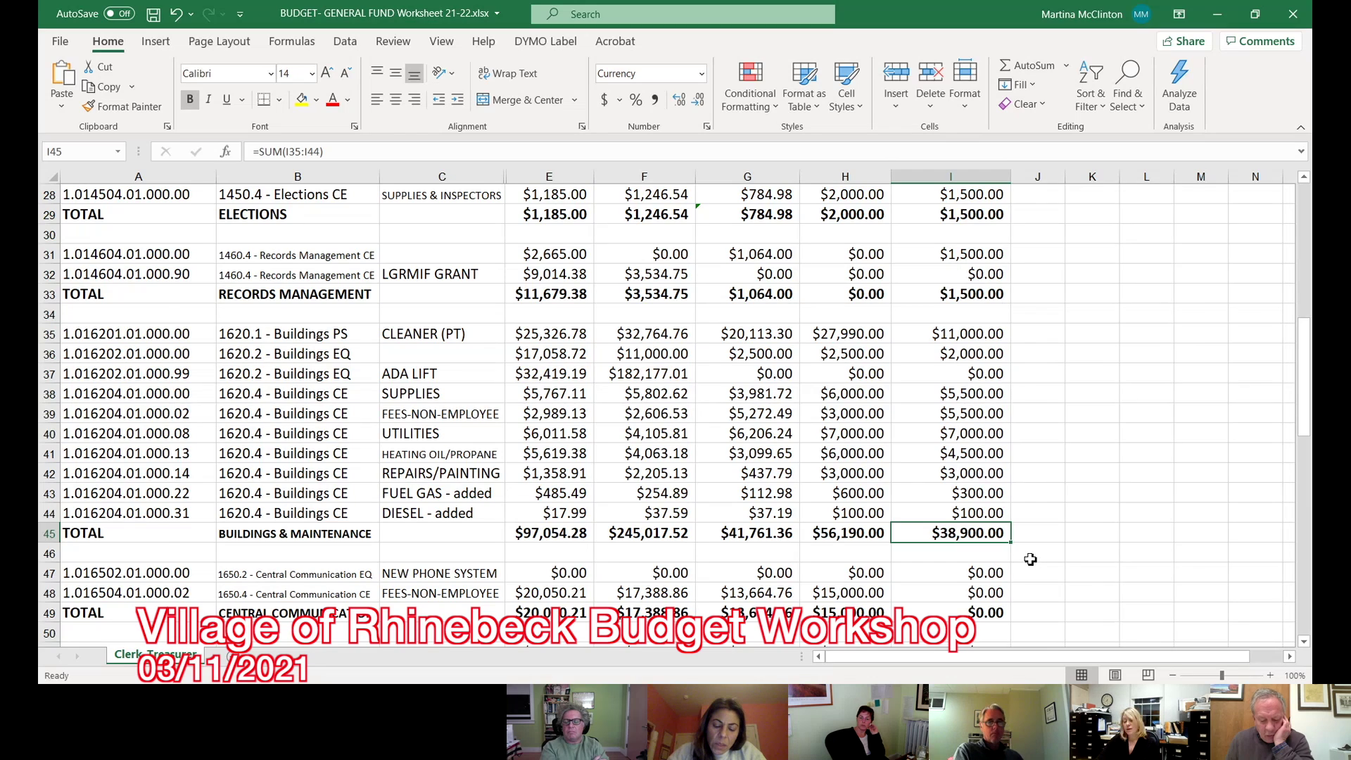
# Step: Enter 10000 as the 2021-2022 working budget on the 1650.4 Central Communication CE Fees-Non-Employee line
pyautogui.scroll(-3, 1029, 559)
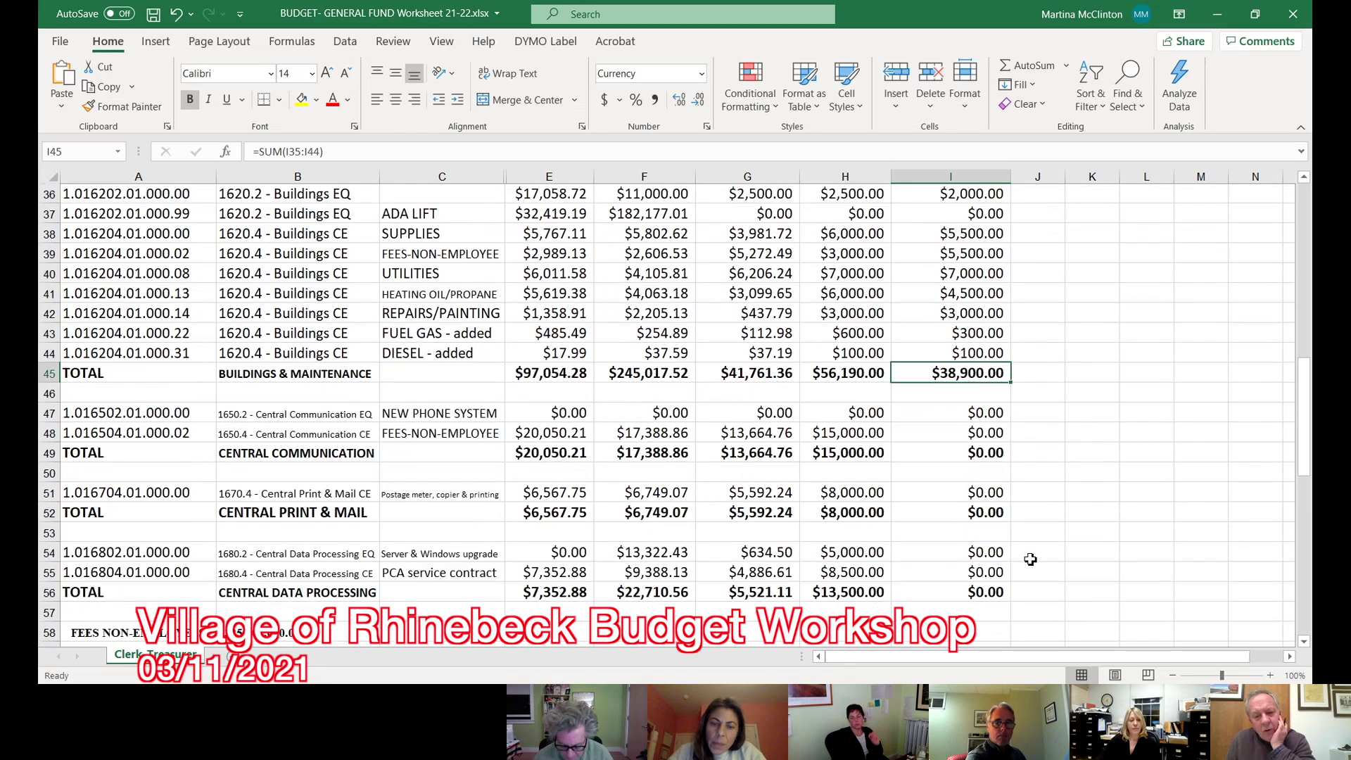
pyautogui.scroll(-1, 1030, 559)
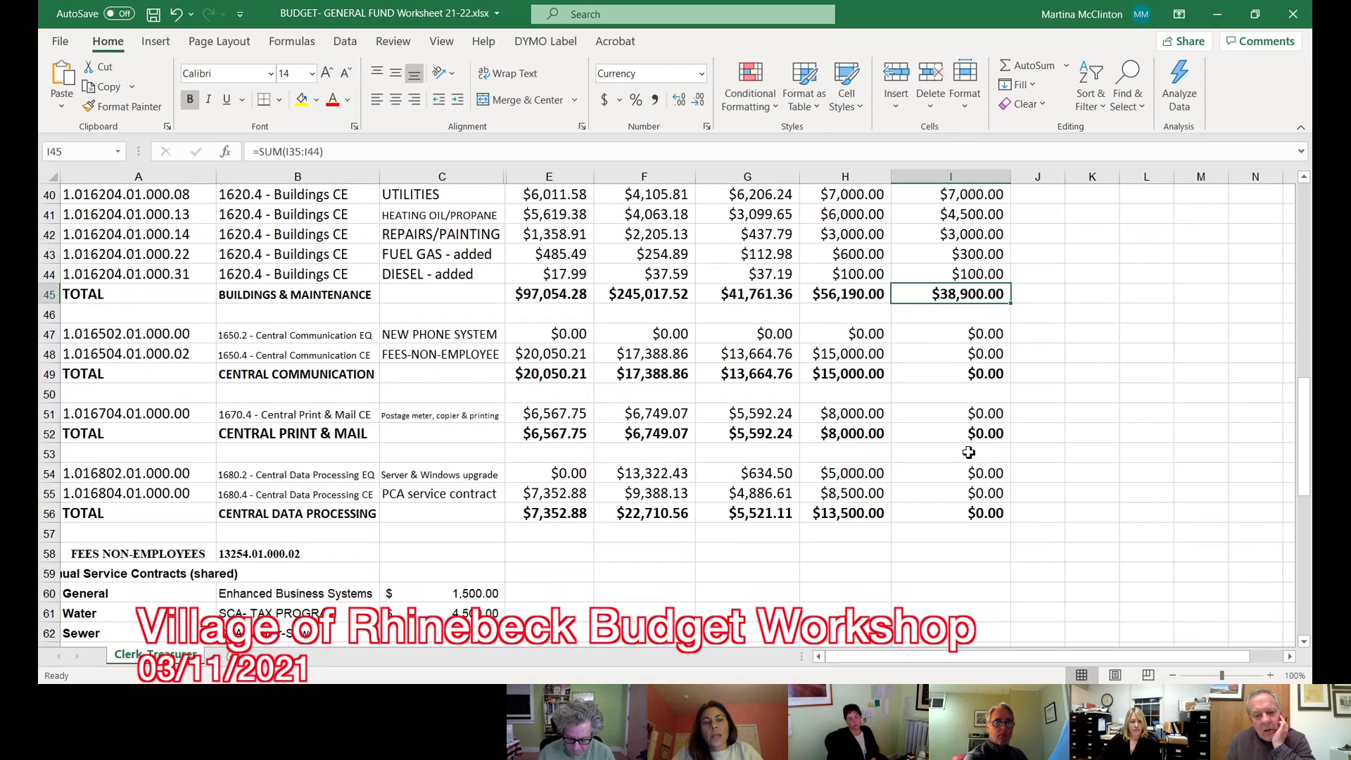
pyautogui.scroll(1, 992, 436)
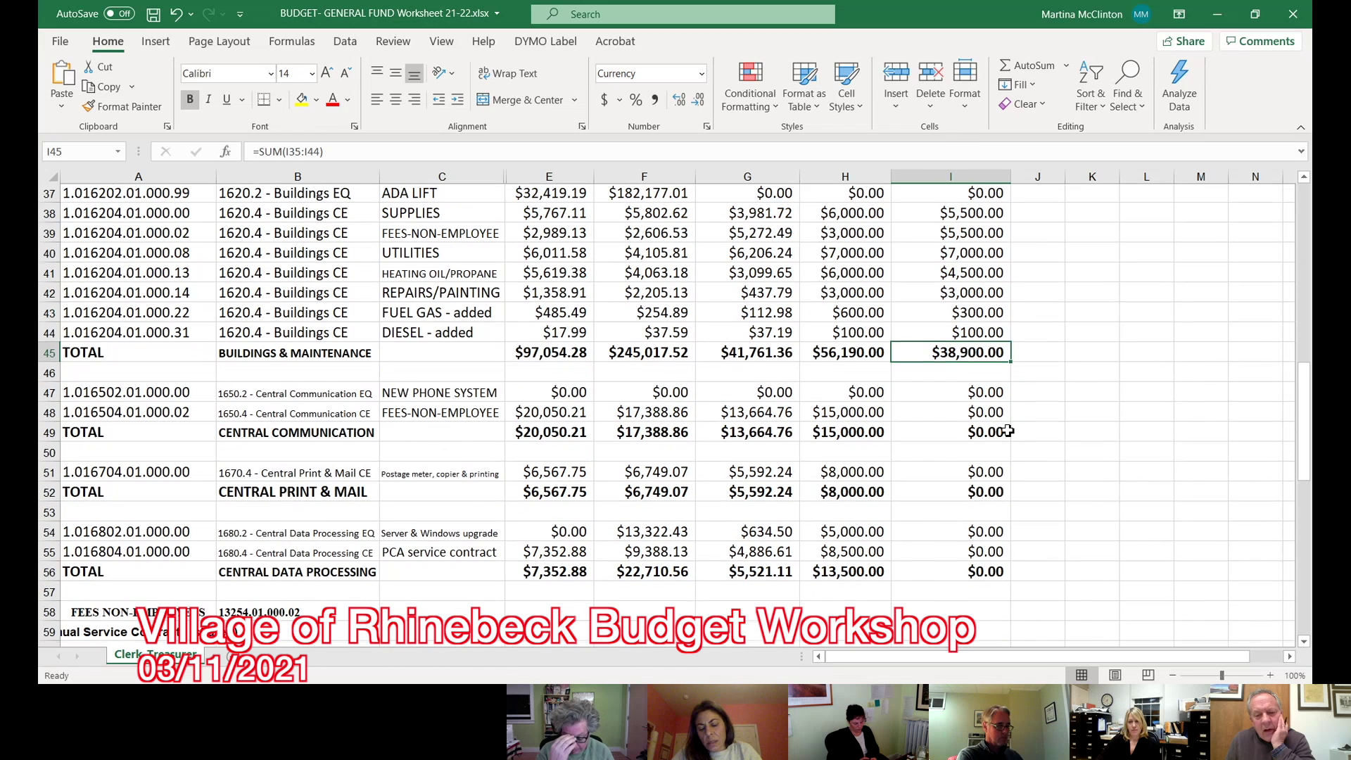
pyautogui.scroll(1, 1007, 431)
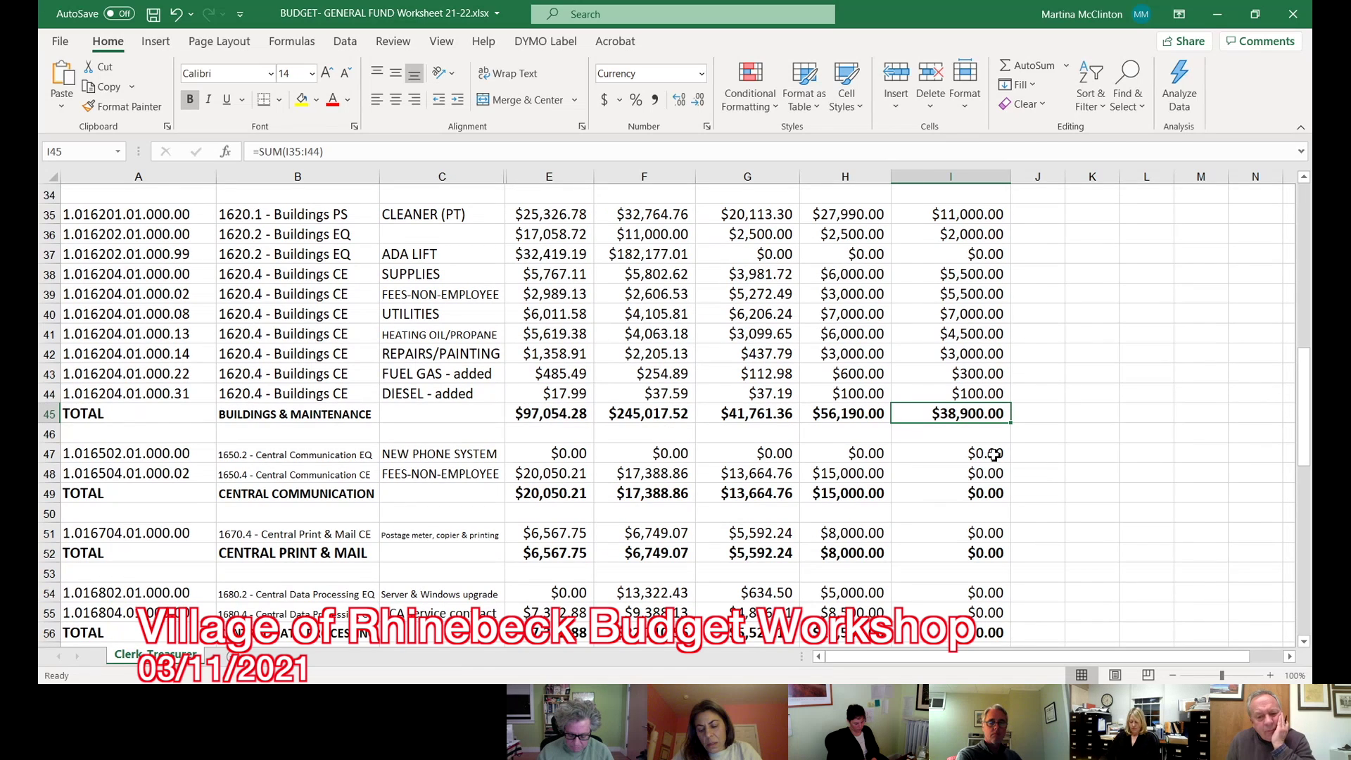
pyautogui.click(934, 474)
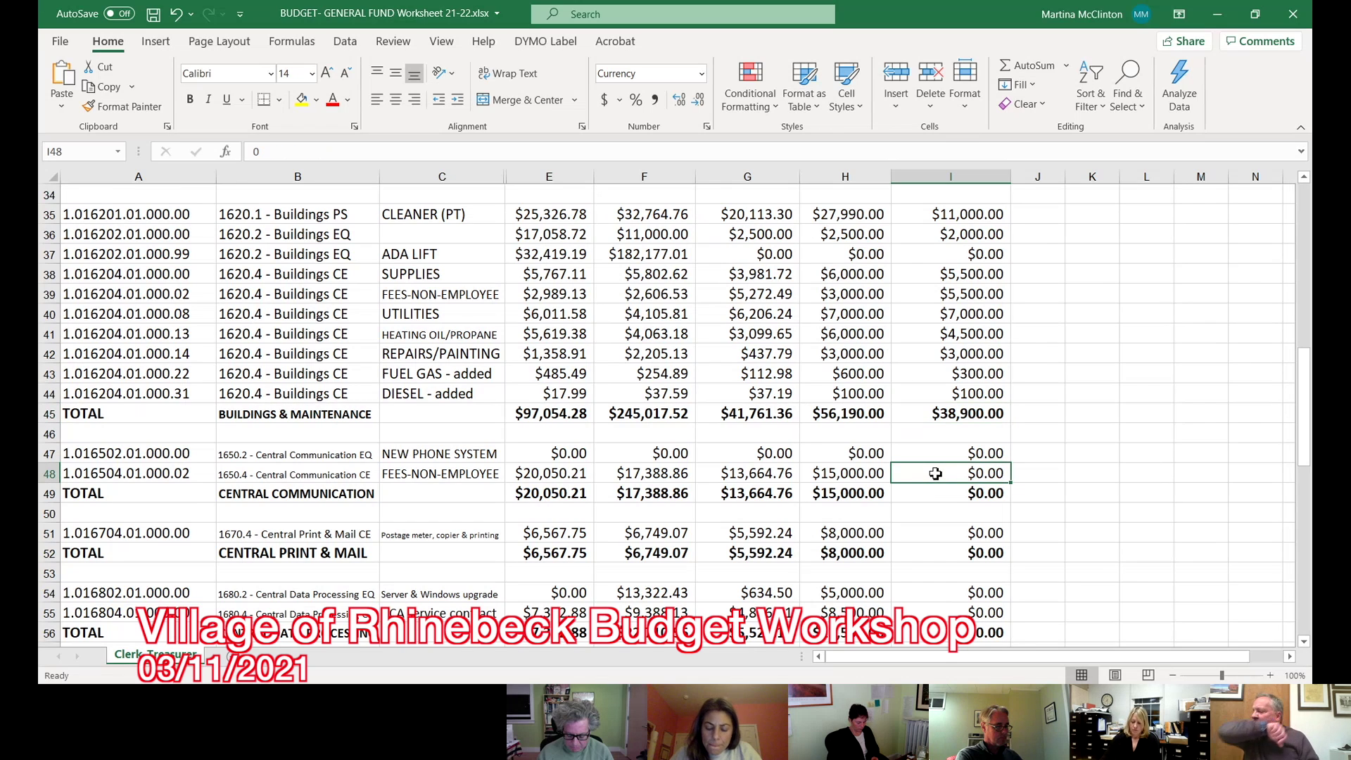
pyautogui.write('10000')
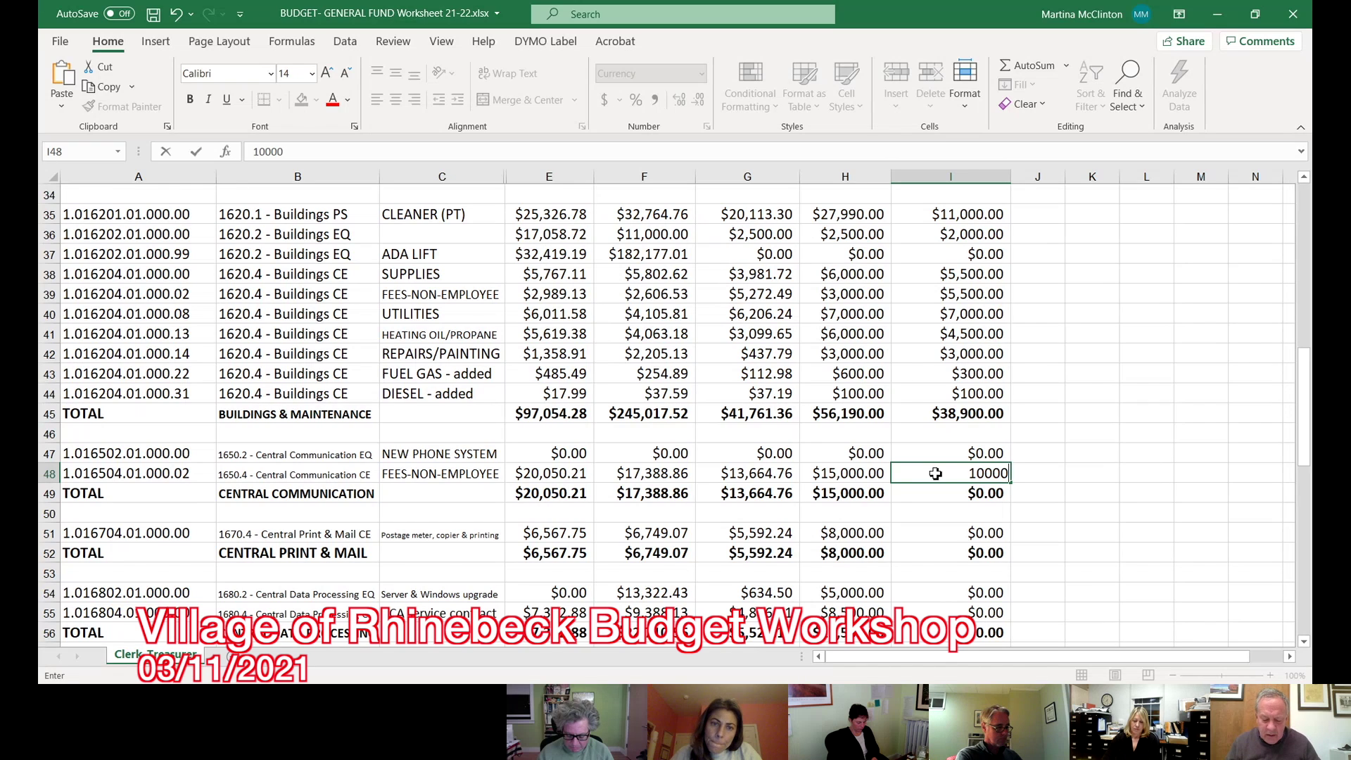
pyautogui.press('Return')
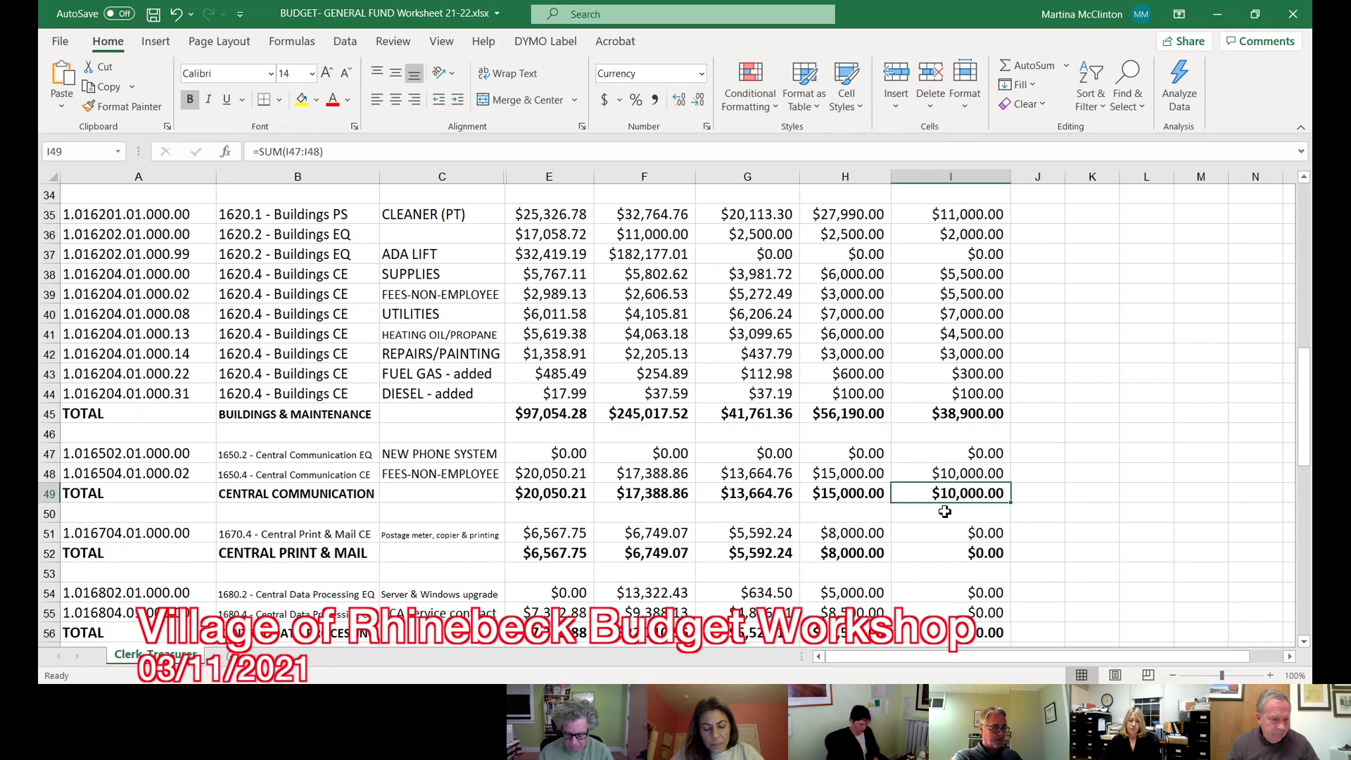
# Step: Enter 8000 as the 2021-2022 working budget on the 1670.4 Central Print & Mail CE line
pyautogui.scroll(-1, 944, 511)
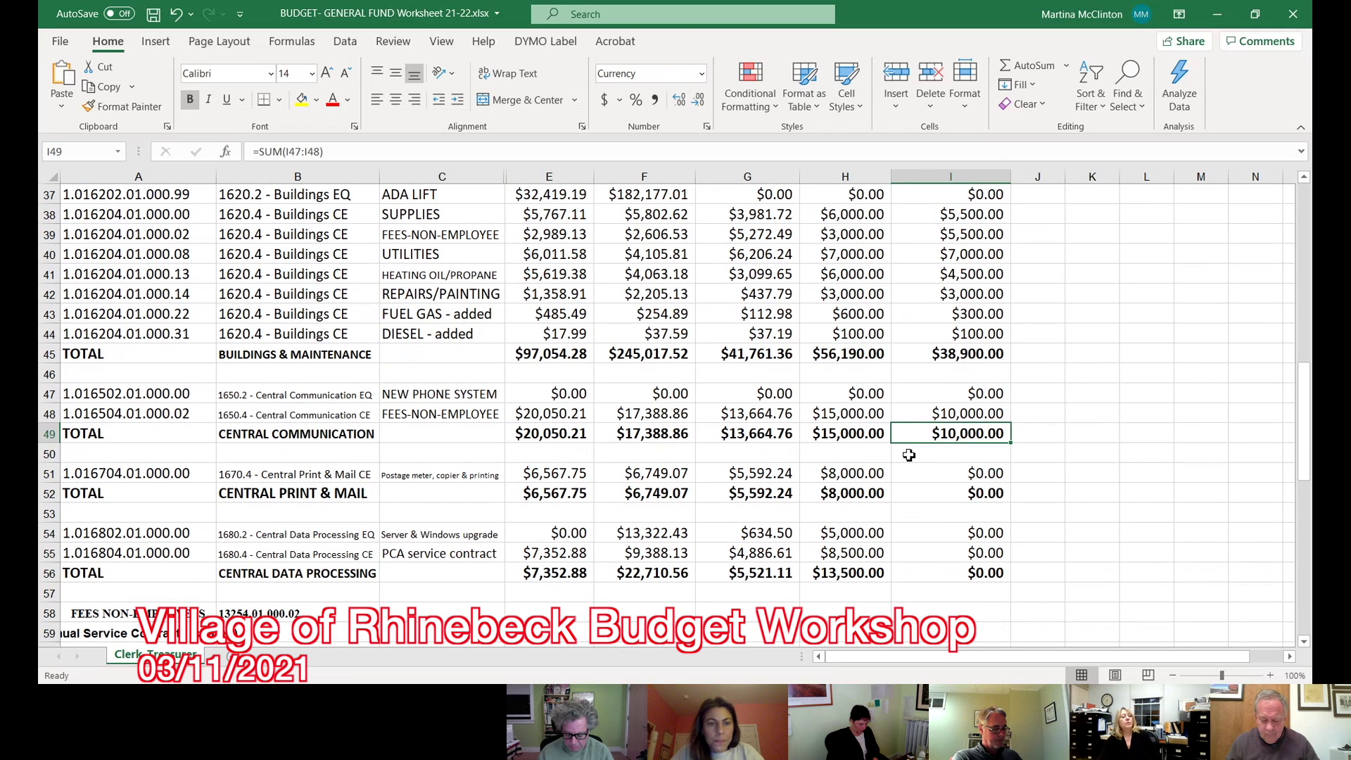
pyautogui.click(971, 415)
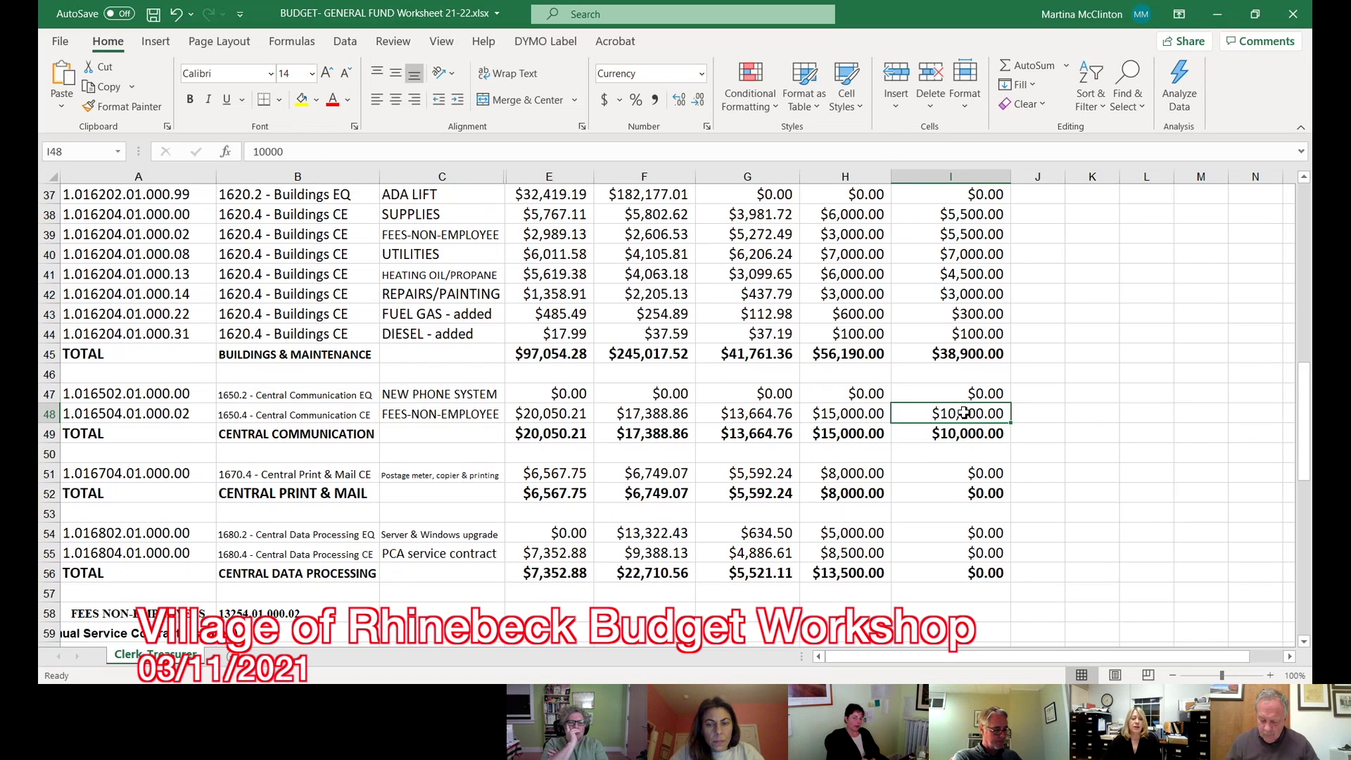
pyautogui.click(994, 432)
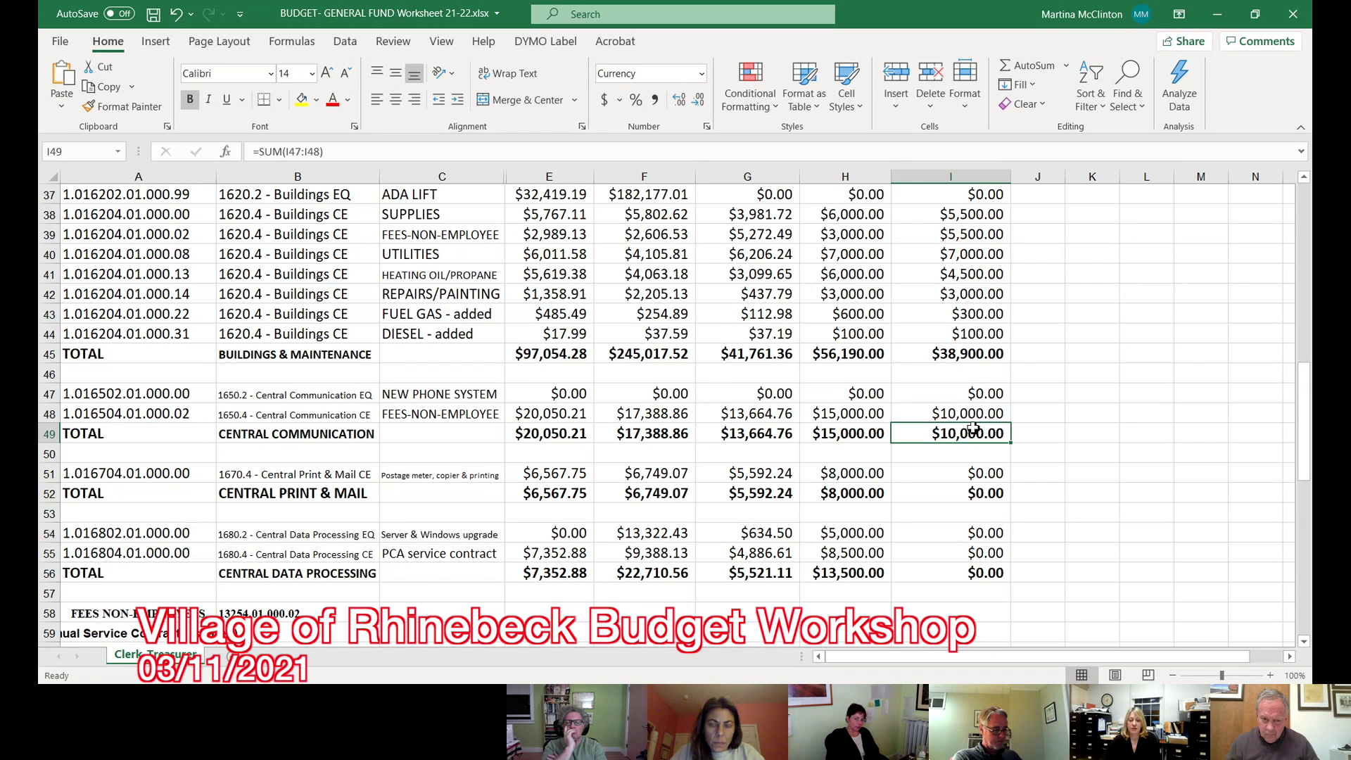
pyautogui.click(978, 472)
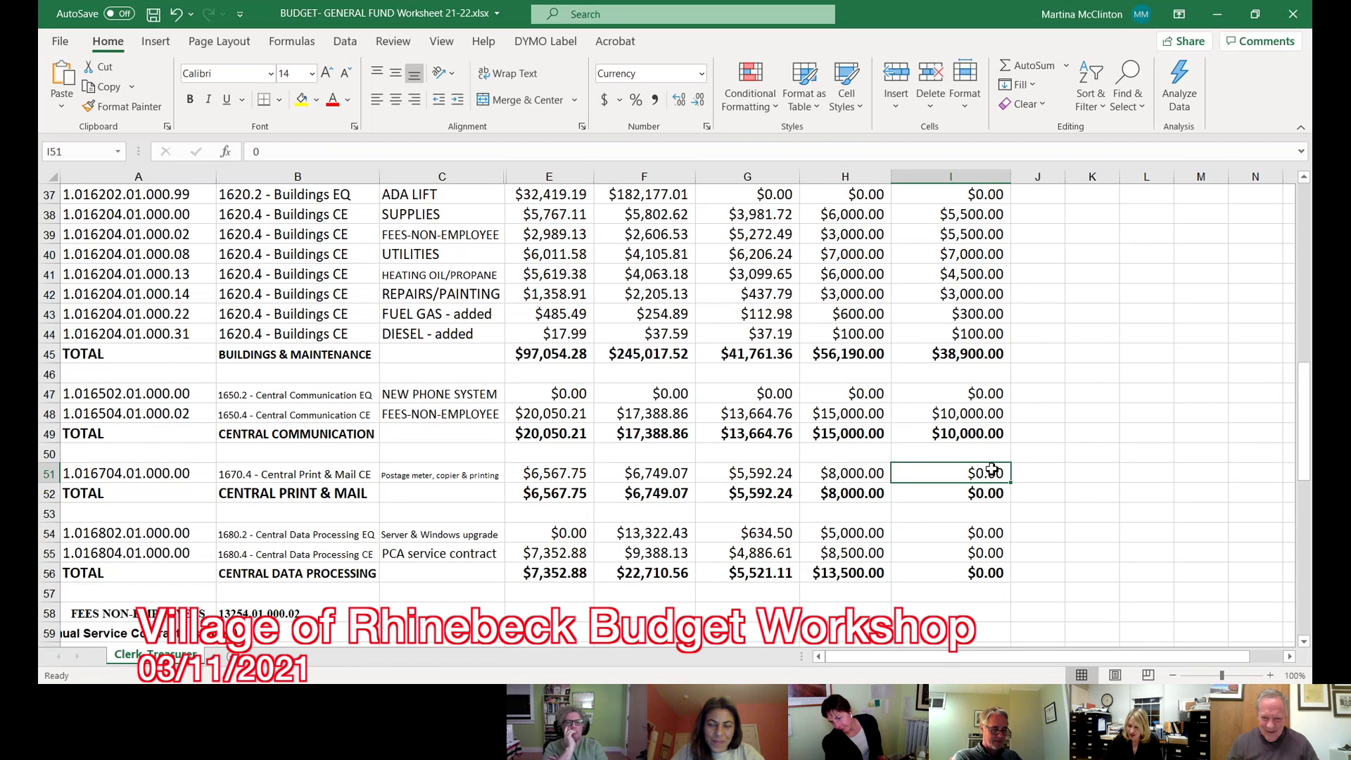
pyautogui.scroll(-1, 992, 470)
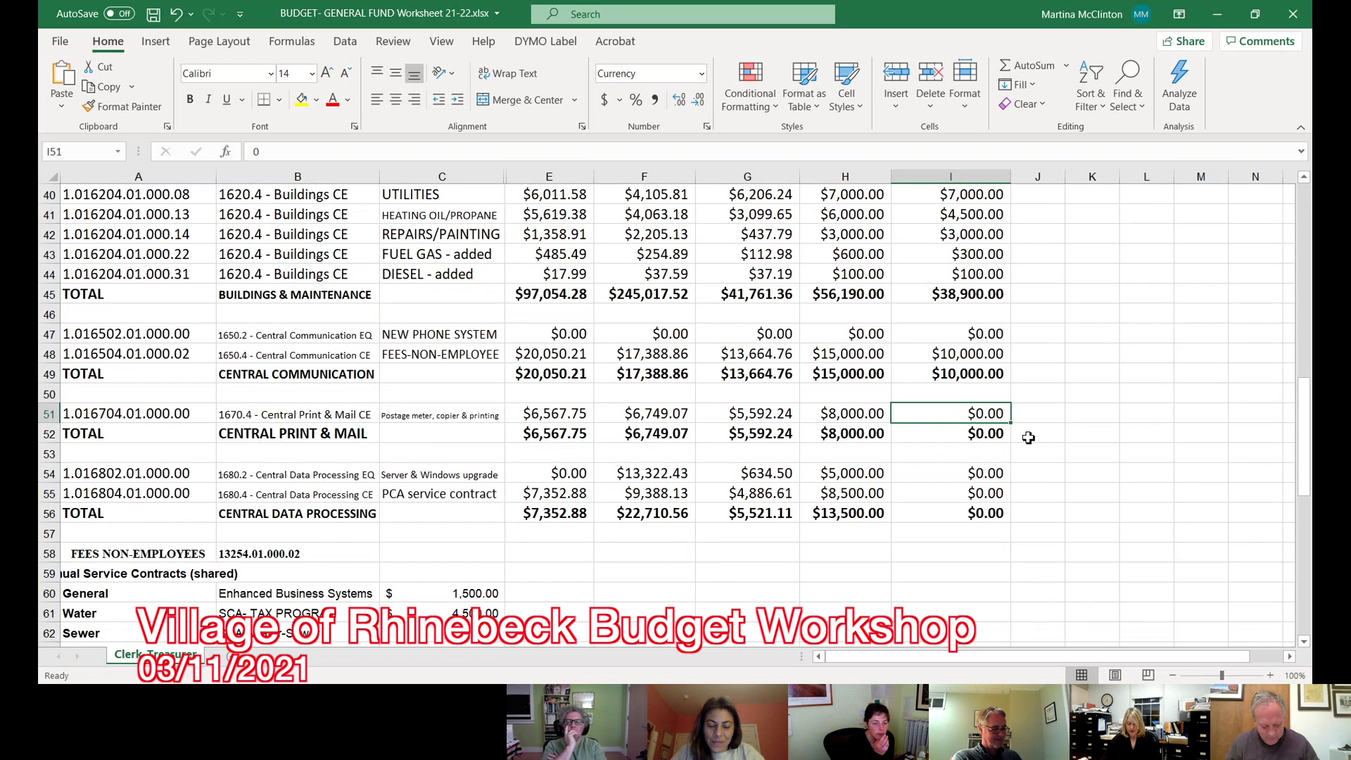
pyautogui.write('8000')
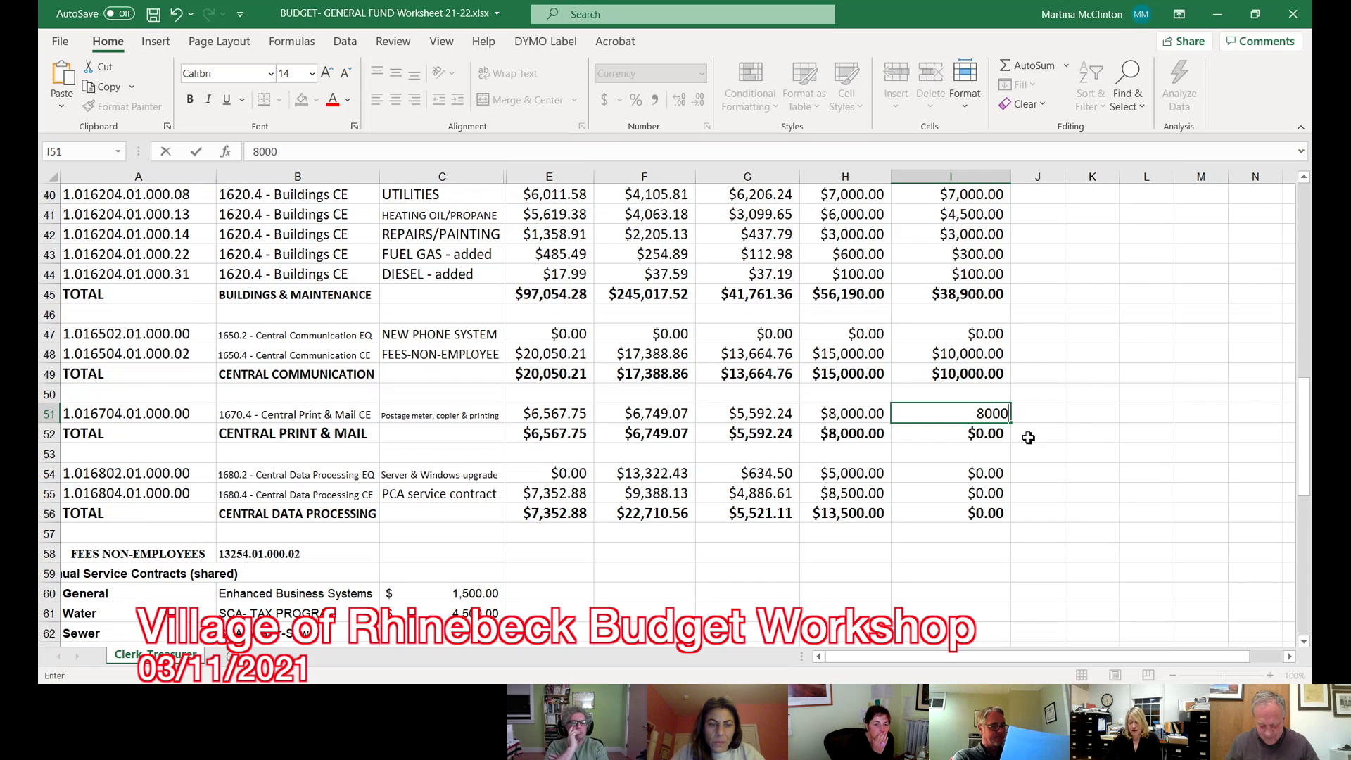
pyautogui.press('Return')
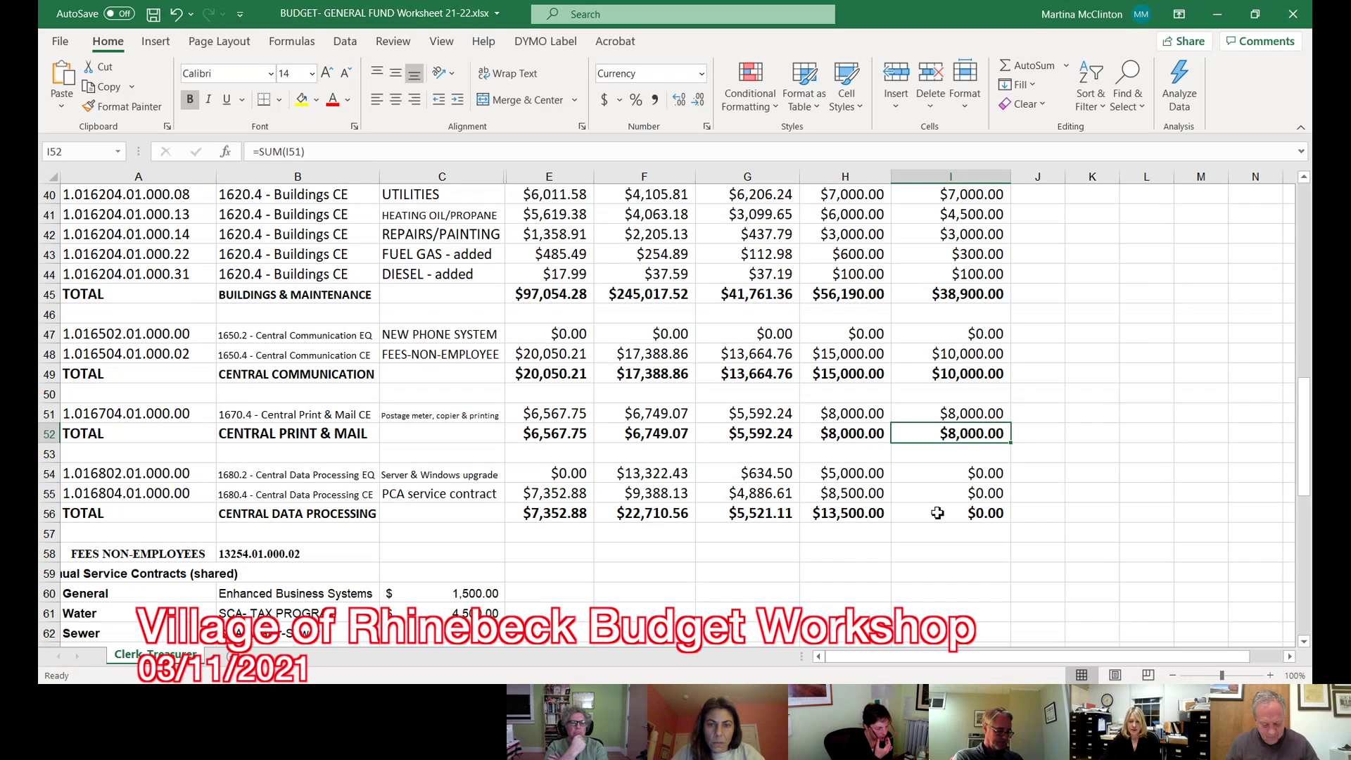
# Step: Enter working budgets of 5000 for Central Data Processing EQ Server & Windows upgrade and 8500 for the PCA service contract
pyautogui.click(924, 473)
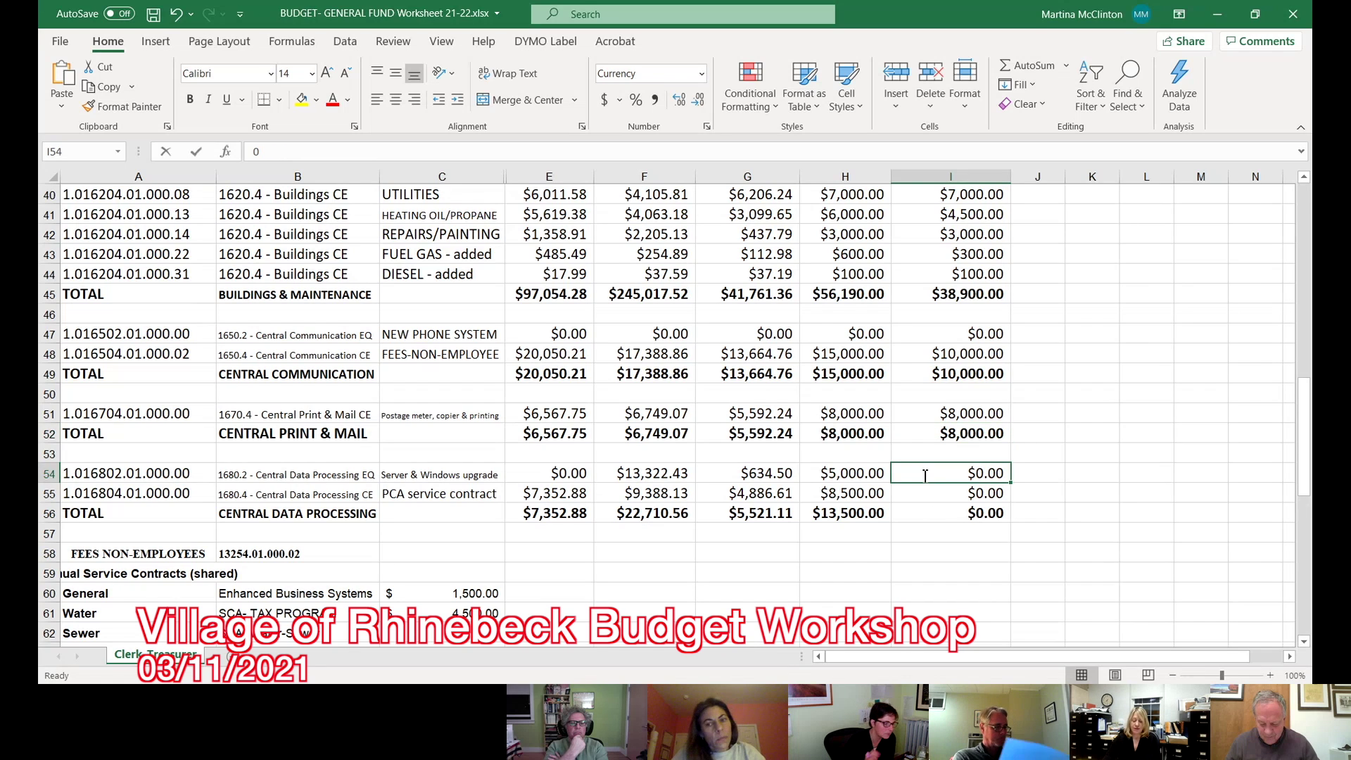
pyautogui.write('5000')
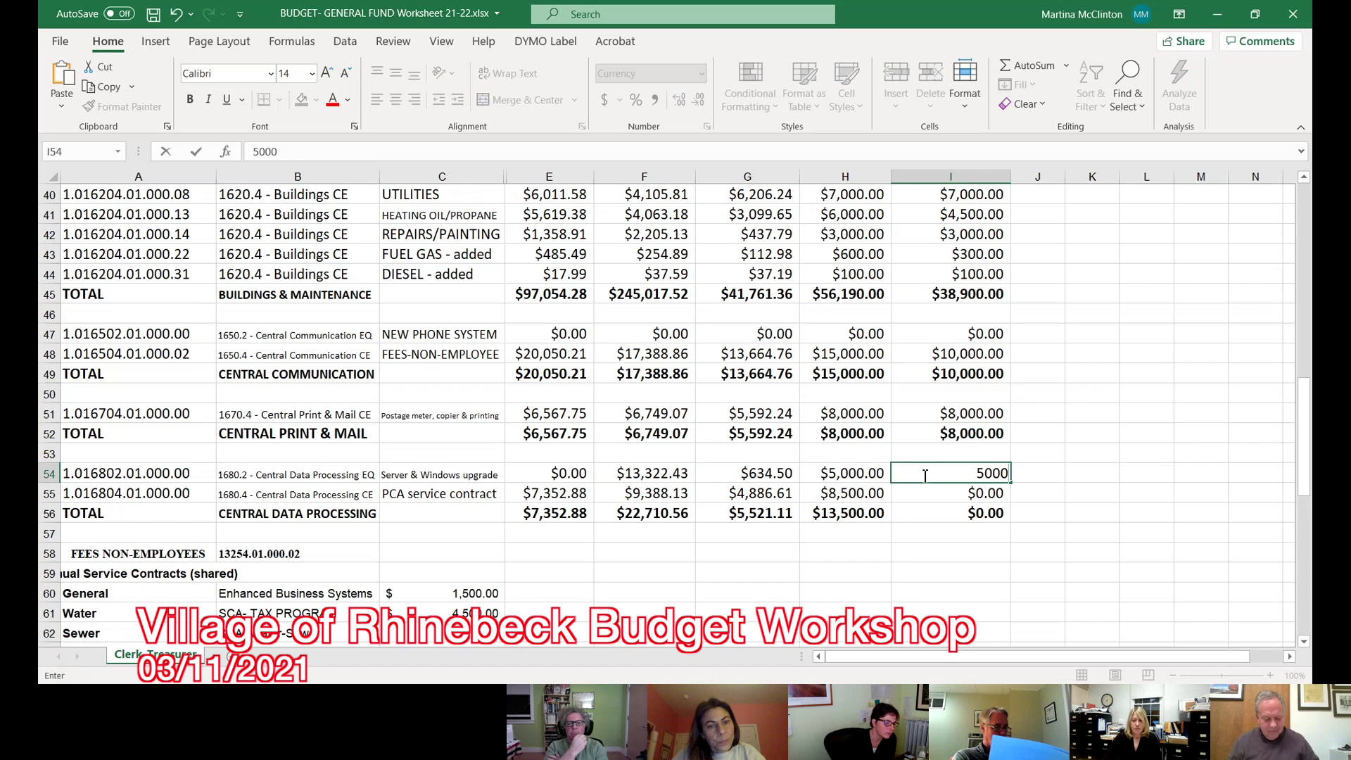
pyautogui.press('Return')
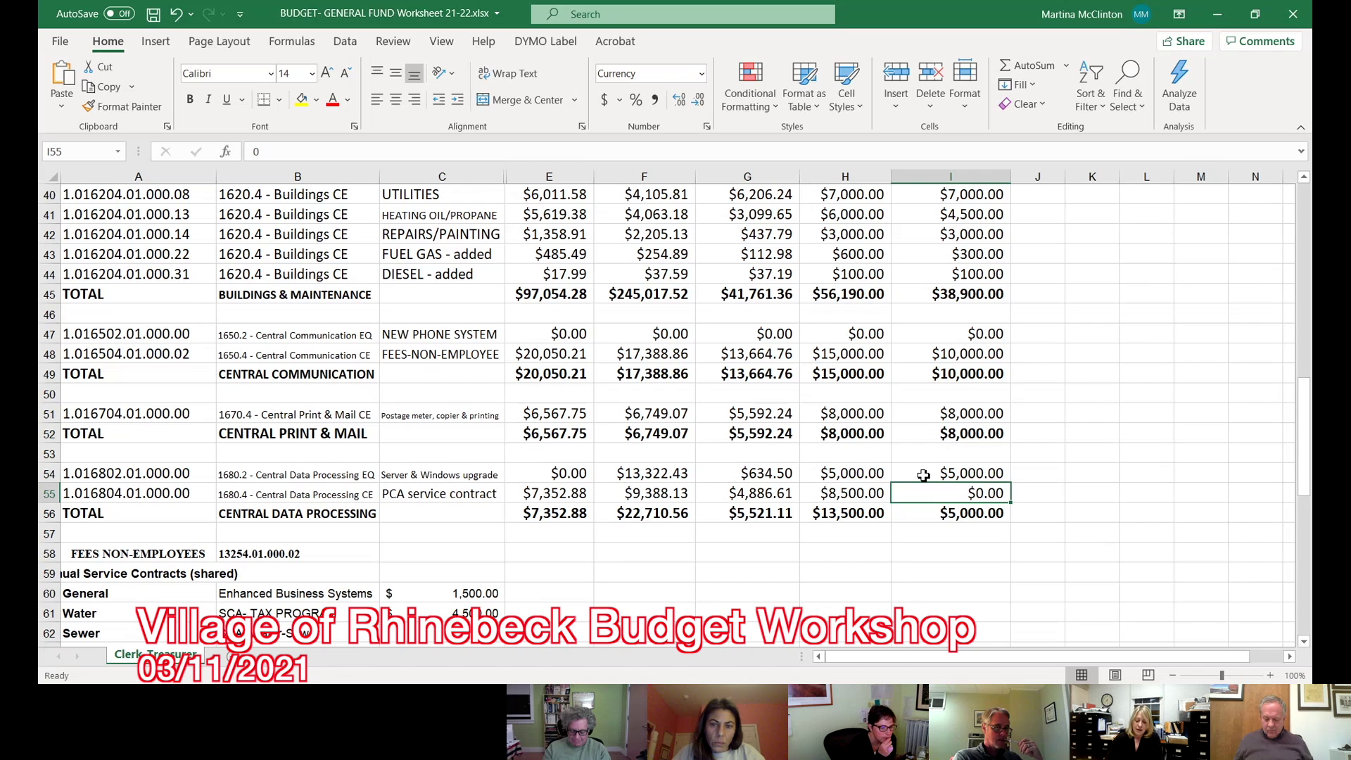
pyautogui.write('85')
pyautogui.press('Return')
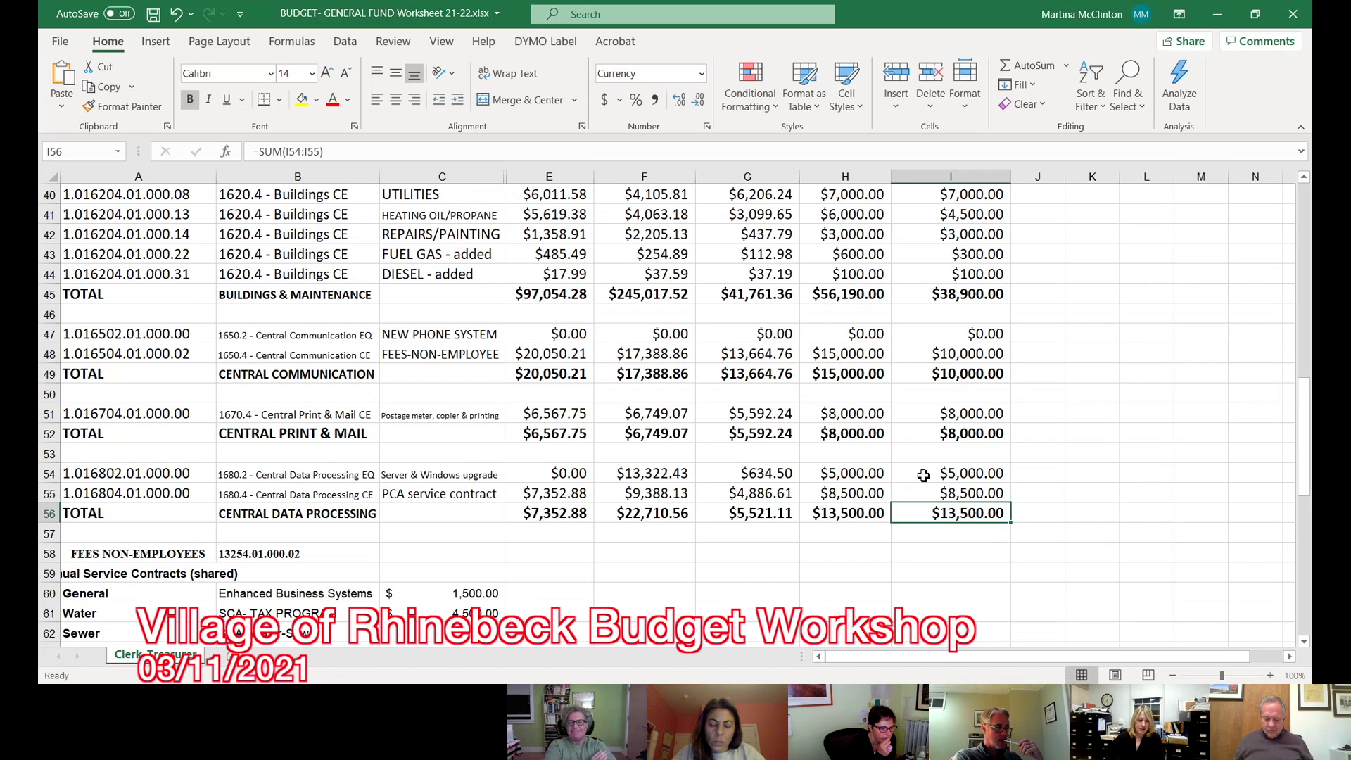